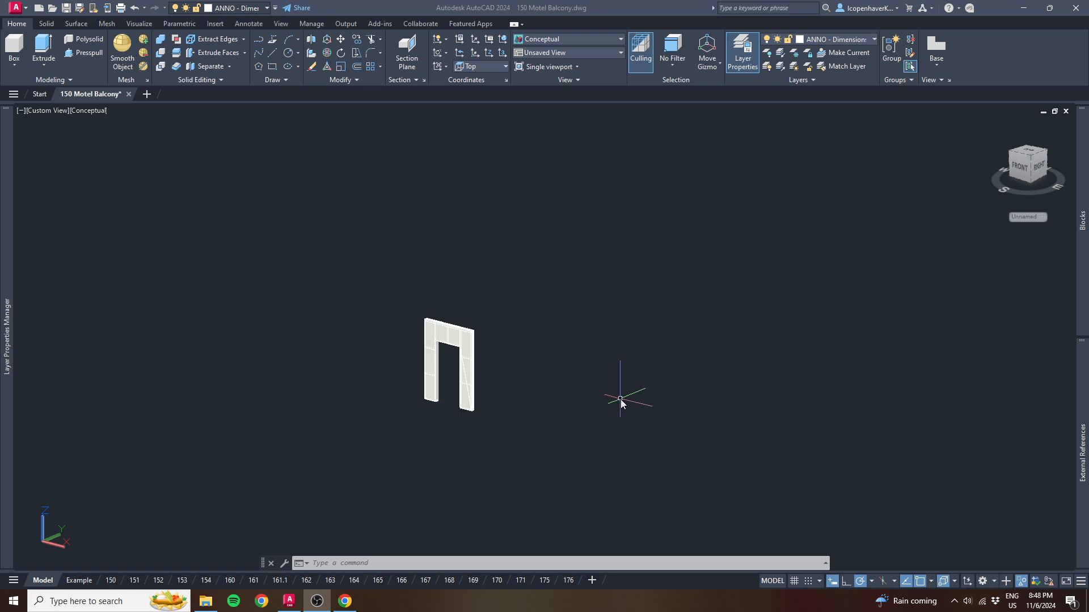
- Examine the doorway flat model from the front and back, including its framing members and facing
scroll(621, 400, "up", 4)
middle_click_drag(292, 392, 447, 327)
middle_click_drag(443, 208, 453, 267)
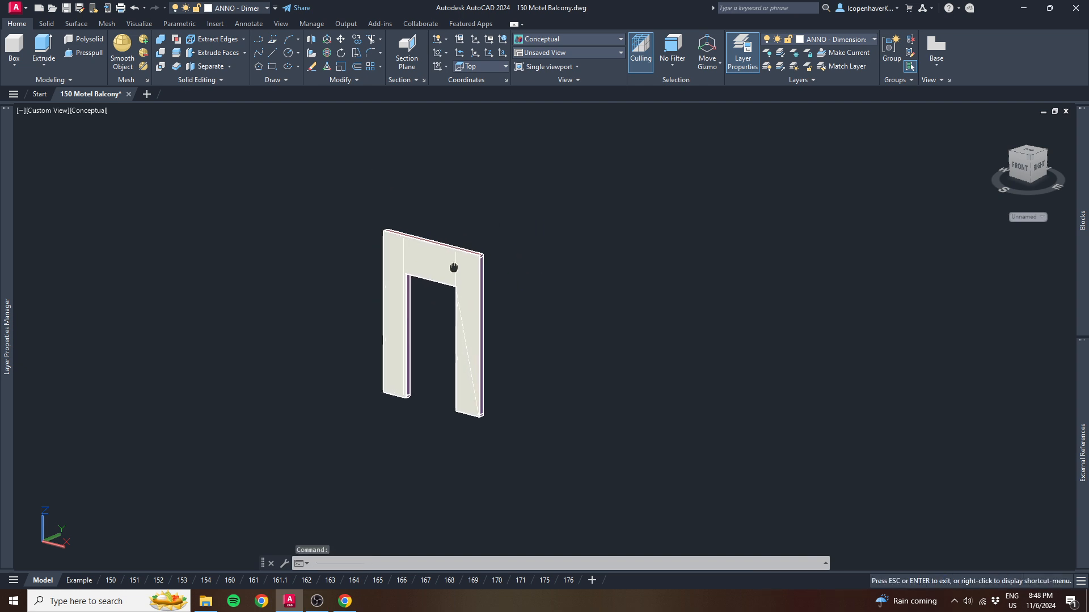
scroll(447, 297, "up", 2)
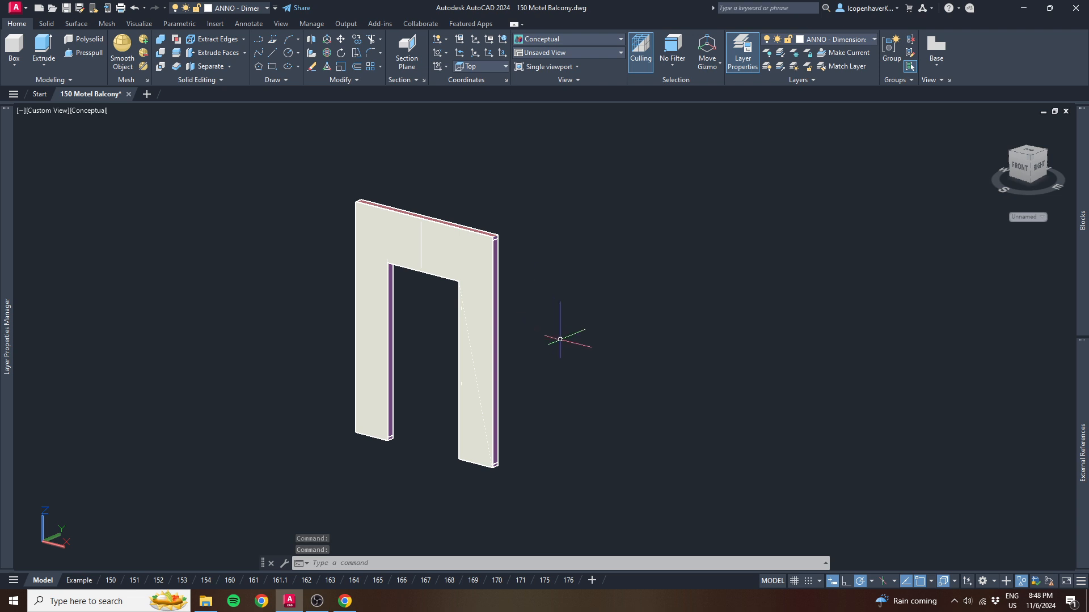
middle_click_drag(576, 347, 328, 355, "shift")
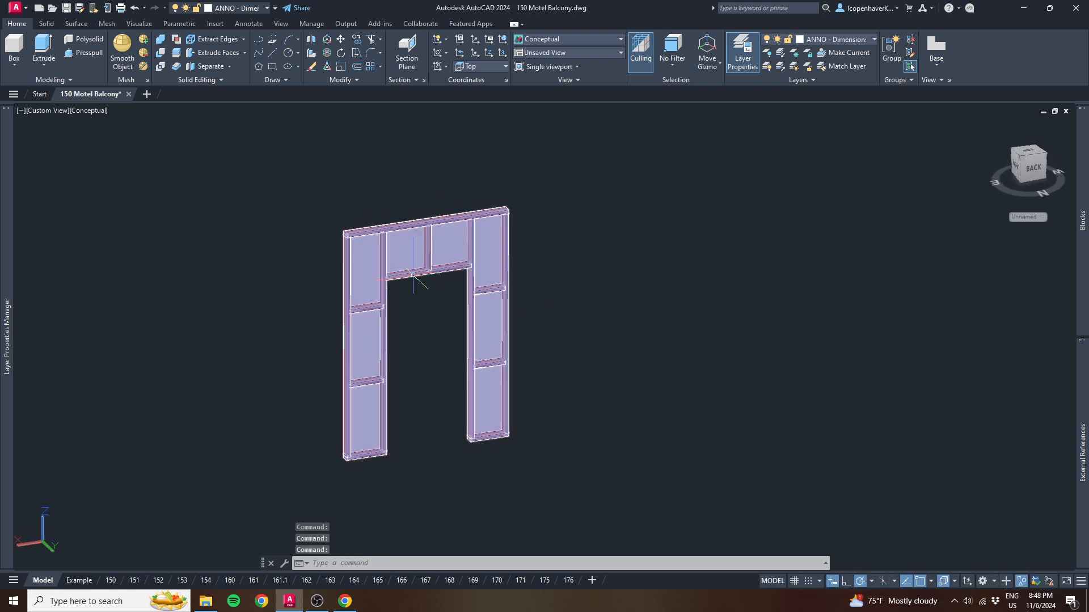
scroll(413, 275, "up", 5)
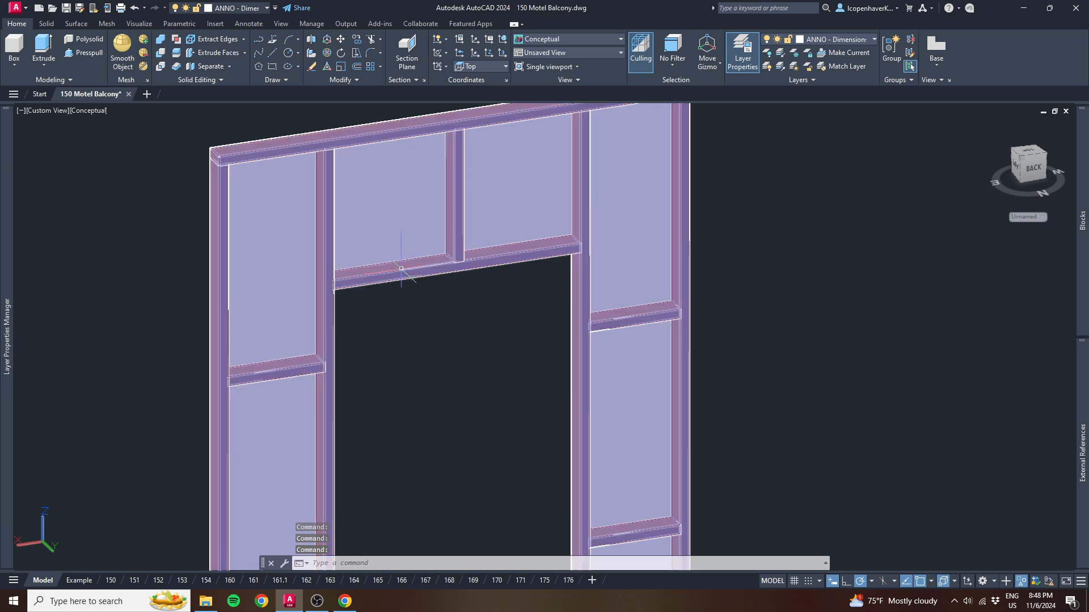
scroll(401, 268, "down", 6)
middle_click_drag(261, 287, 335, 318, "shift")
scroll(370, 300, "up", 6)
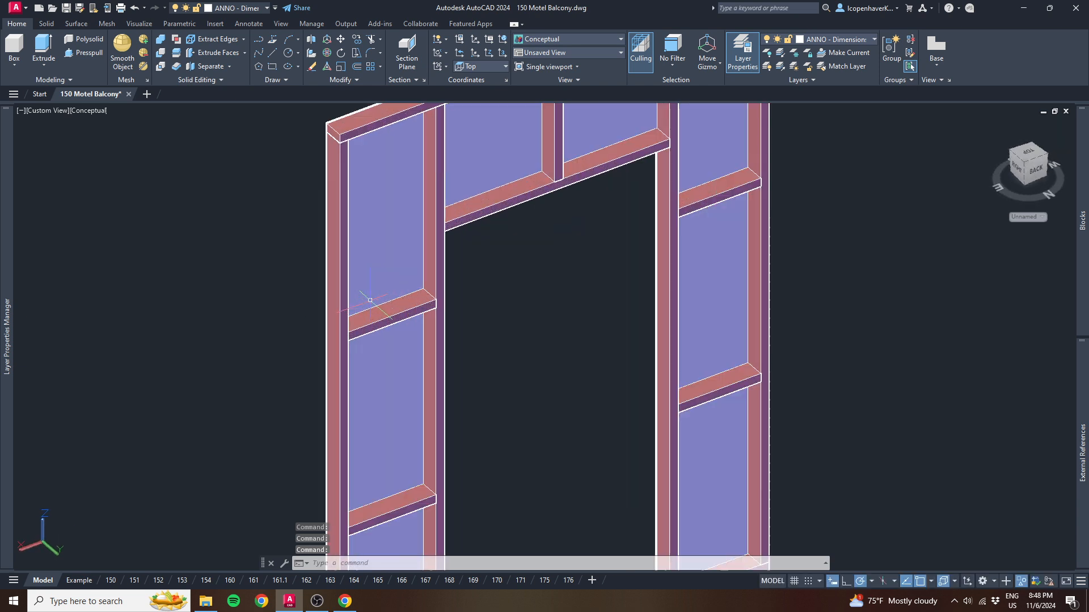
scroll(369, 300, "down", 8)
middle_click_drag(278, 297, 564, 289, "shift")
scroll(490, 346, "up", 5)
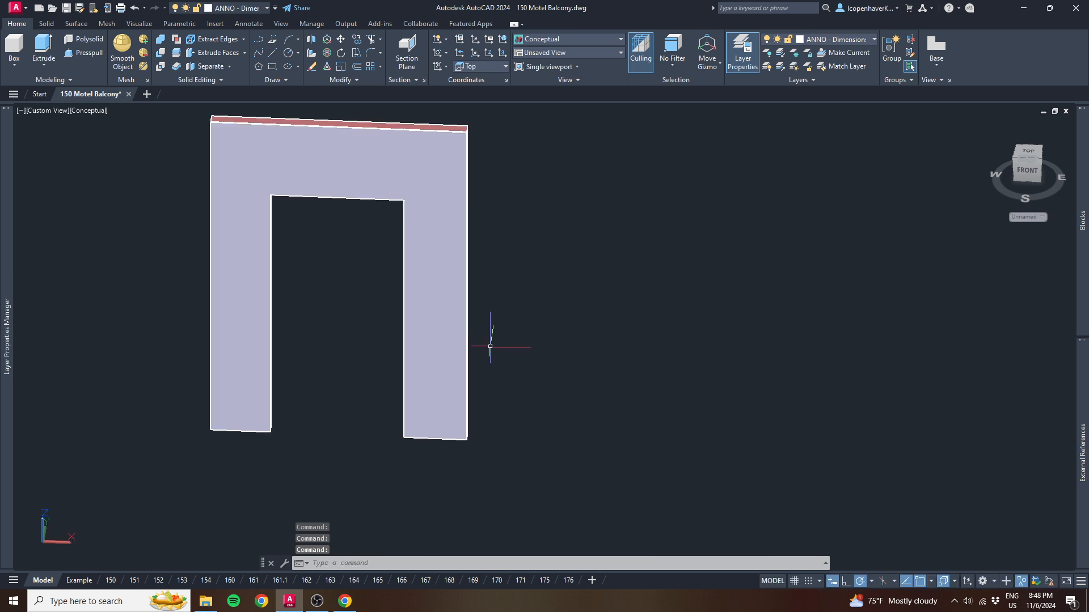
middle_click_drag(530, 369, 493, 381, "shift")
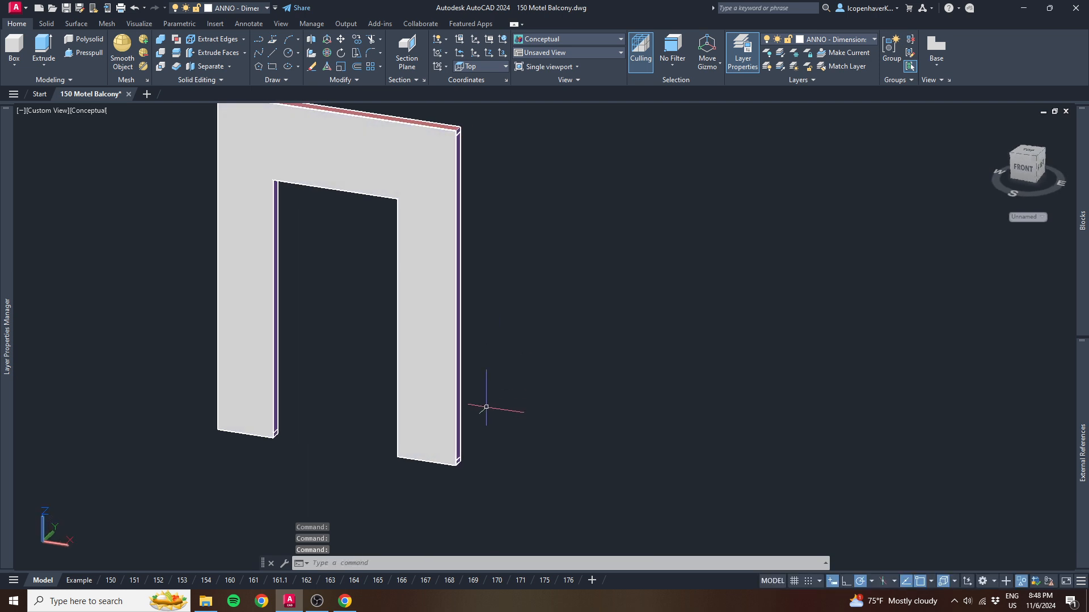
scroll(486, 408, "down", 2)
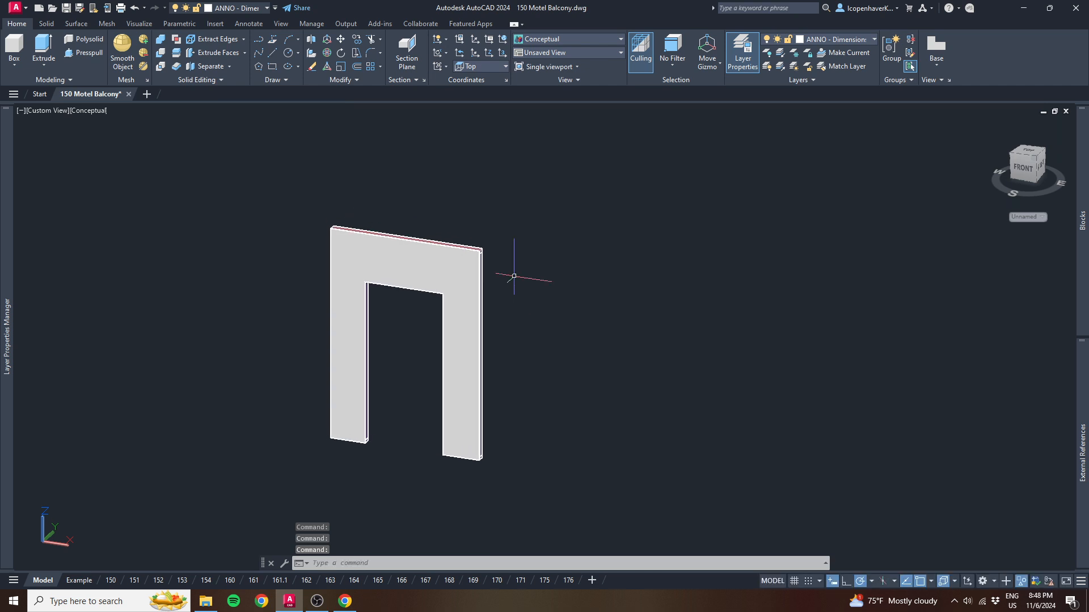
- Create a base view of the whole doorway flat on the Example layout in Back orientation, placed in the sheet's lower-left area
left_click(507, 378)
left_click(452, 372)
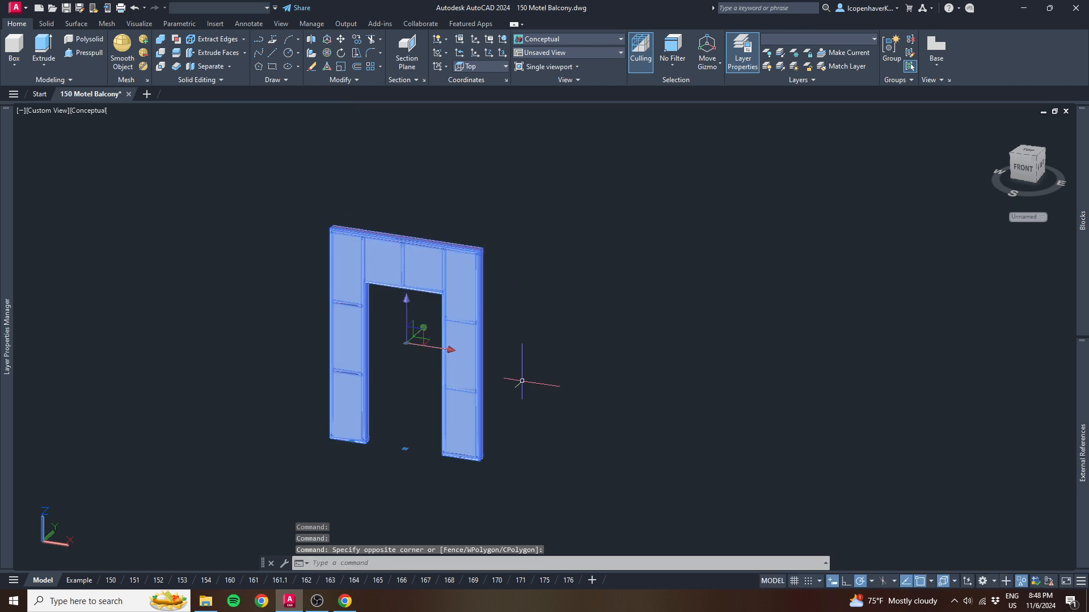
type("vie")
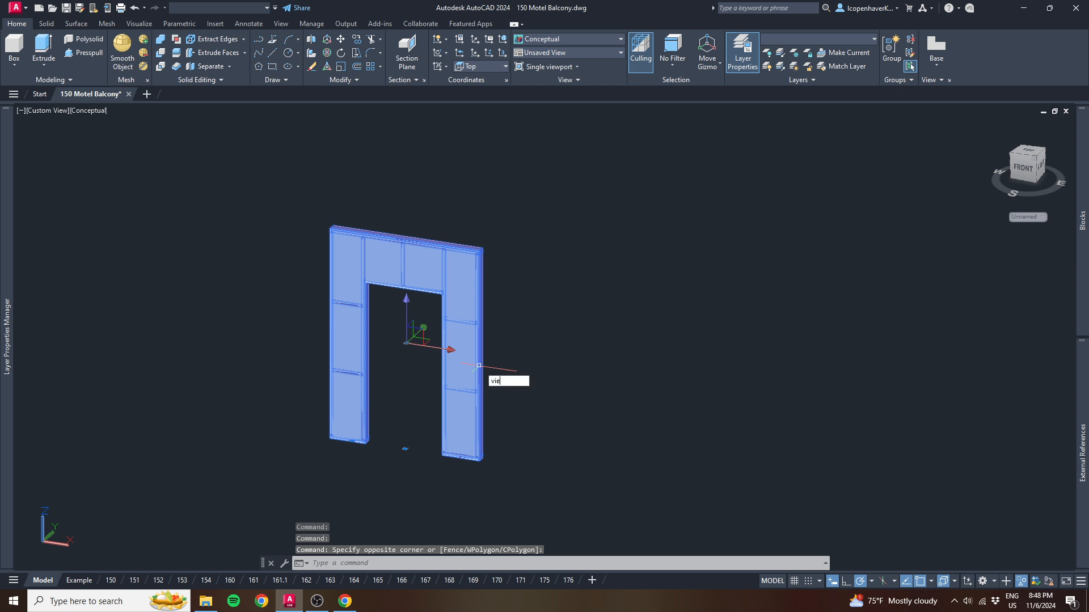
type("wbase")
key("Return")
key("Return")
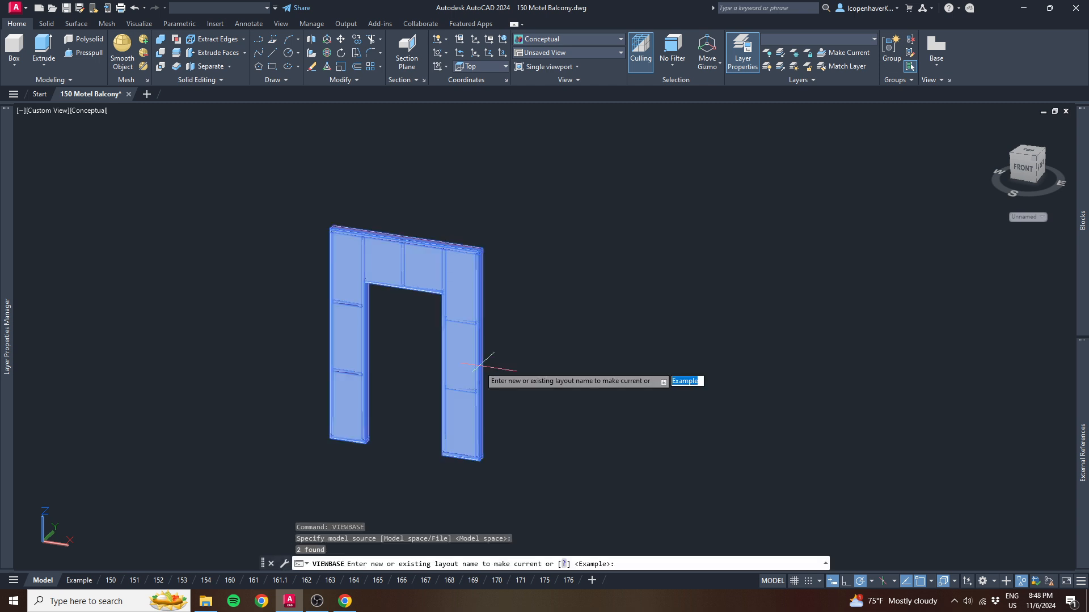
key("Return")
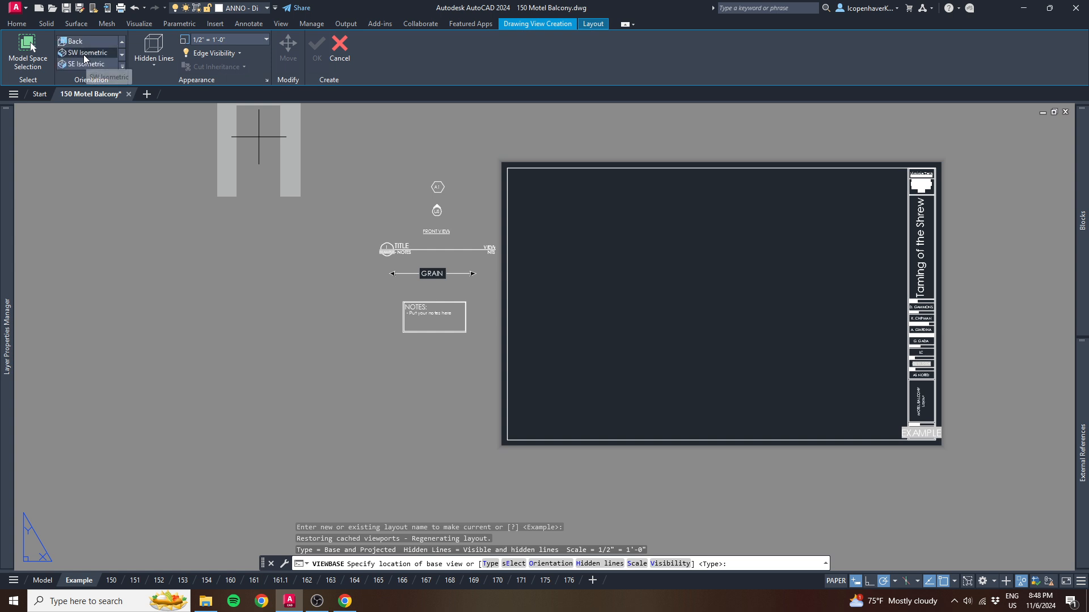
scroll(83, 41, "down", 1)
left_click(80, 41)
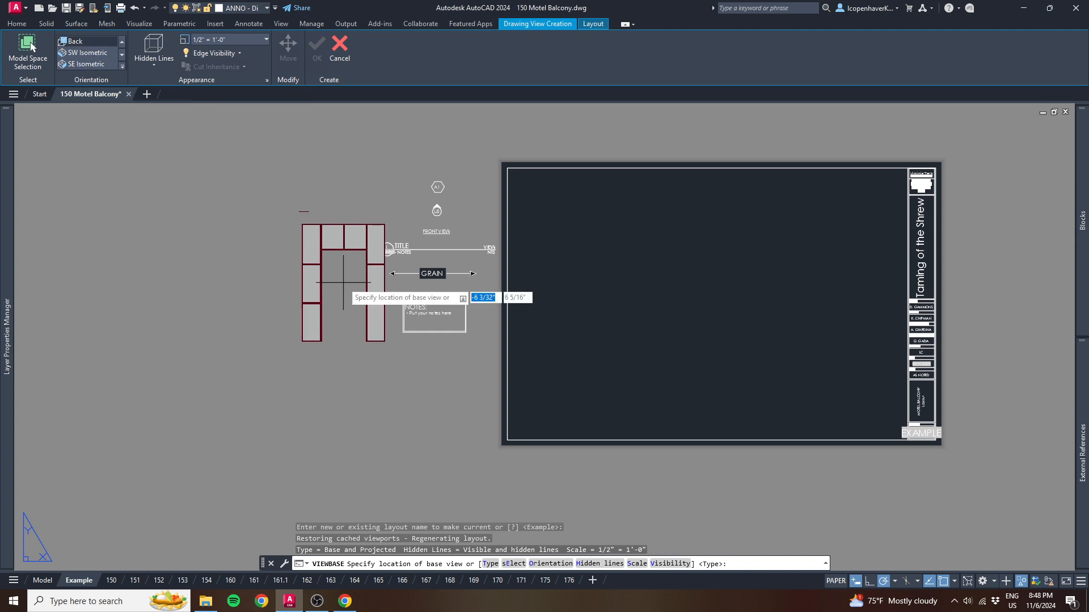
left_click(596, 344)
key("Return")
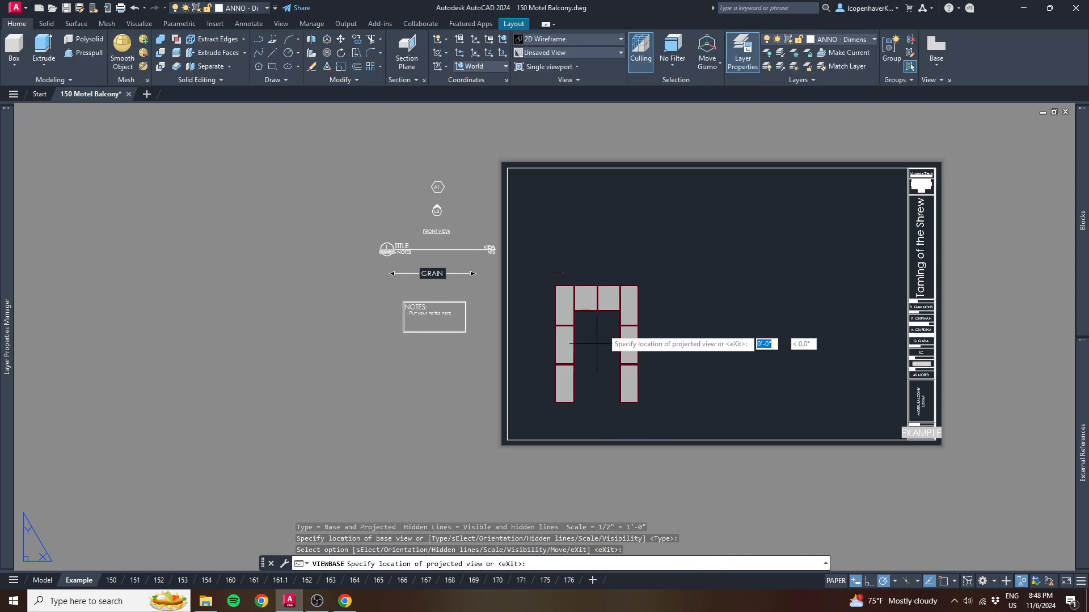
- Project a top view above the base view, a side view to its right, and an isometric view diagonally up to the right
left_click(596, 225)
left_click(720, 345)
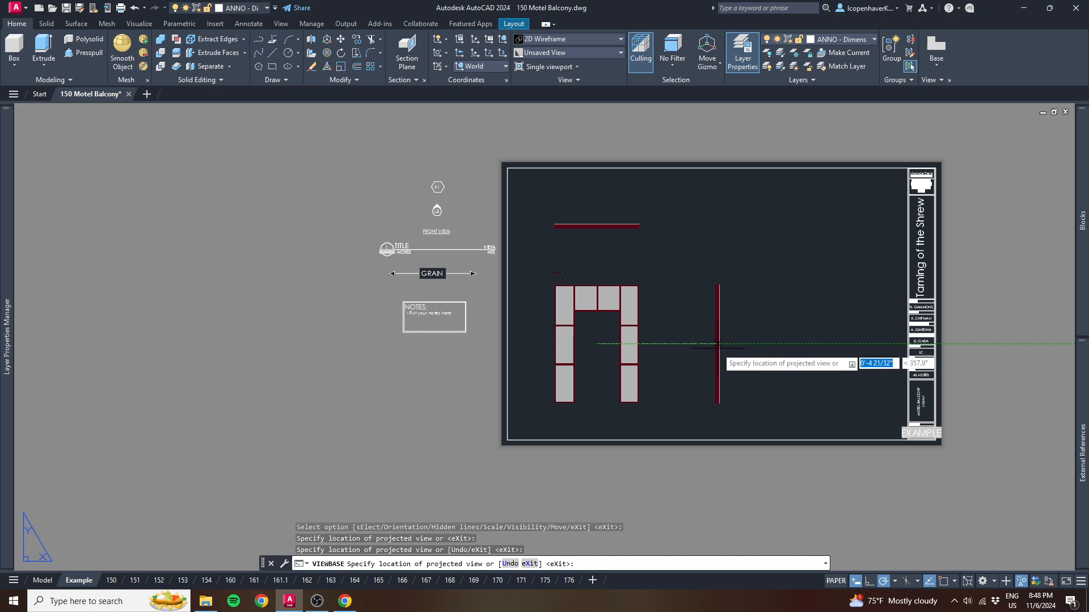
left_click(739, 199)
key("Return")
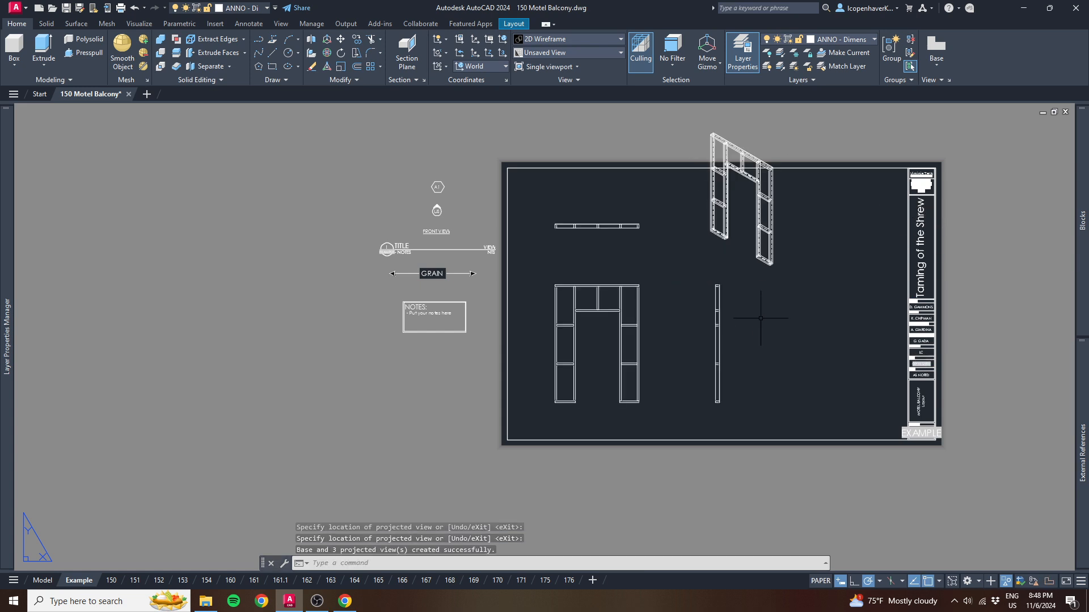
- Inspect the drawing views on the sheet, especially the isometric view's hidden lines and its fit within the border
scroll(614, 327, "up", 4)
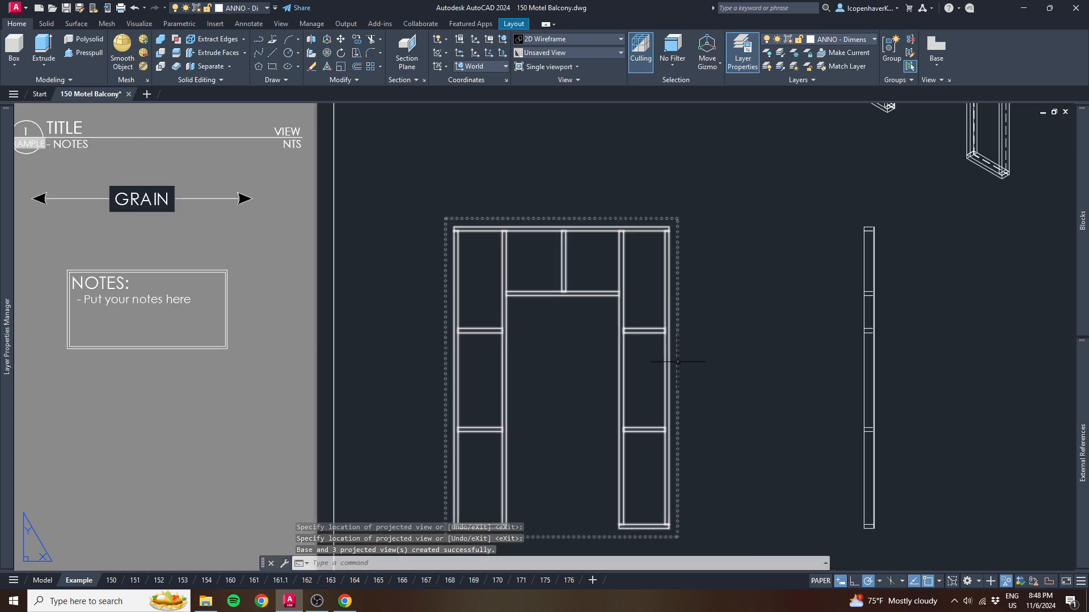
middle_click_drag(693, 365, 532, 366)
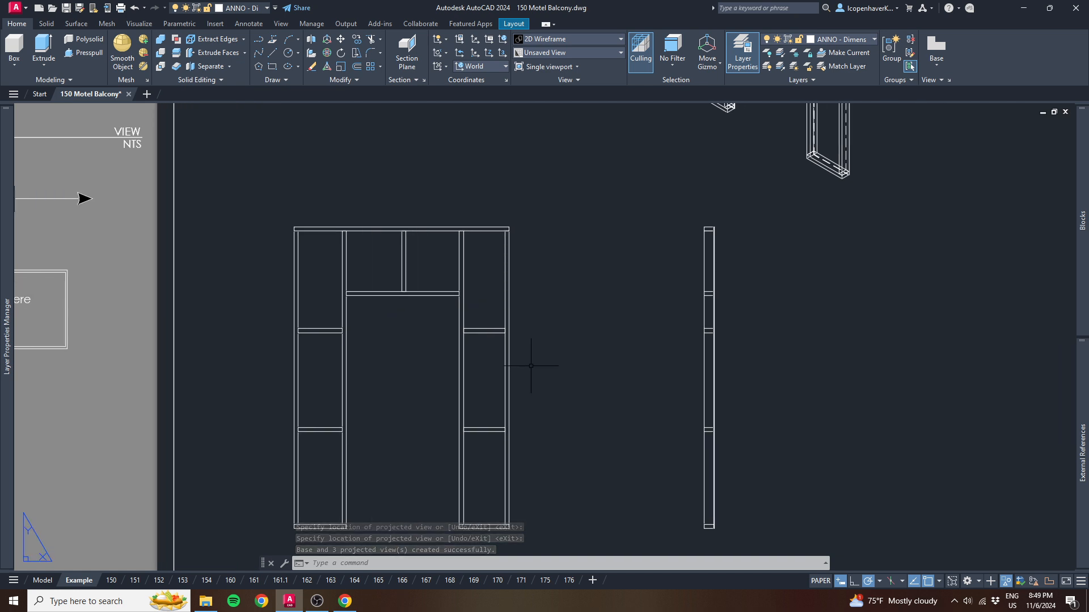
scroll(532, 366, "down", 2)
middle_click_drag(555, 321, 426, 445)
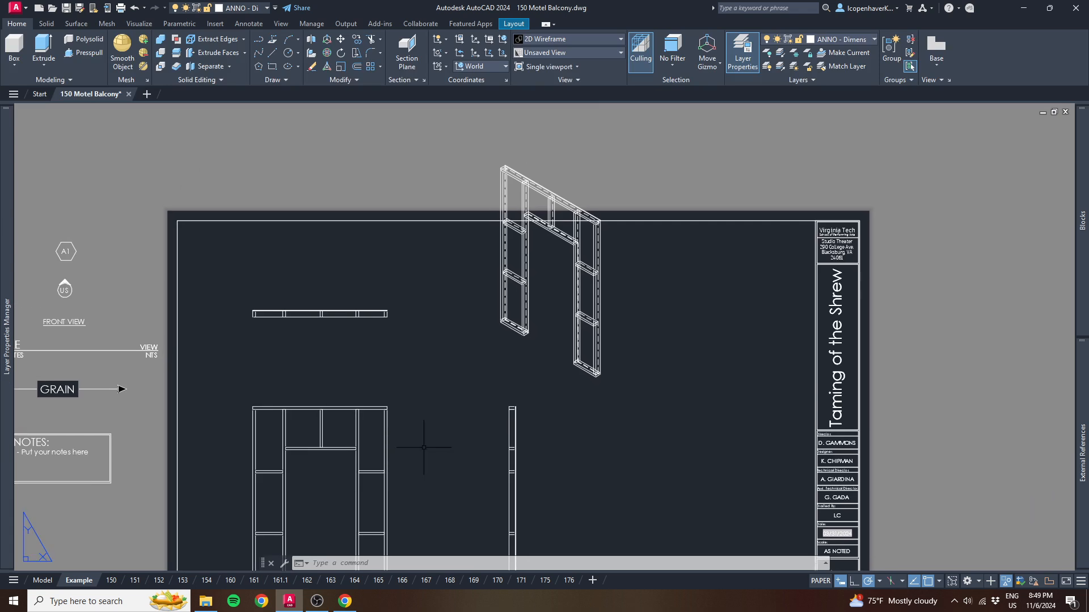
left_click(597, 296)
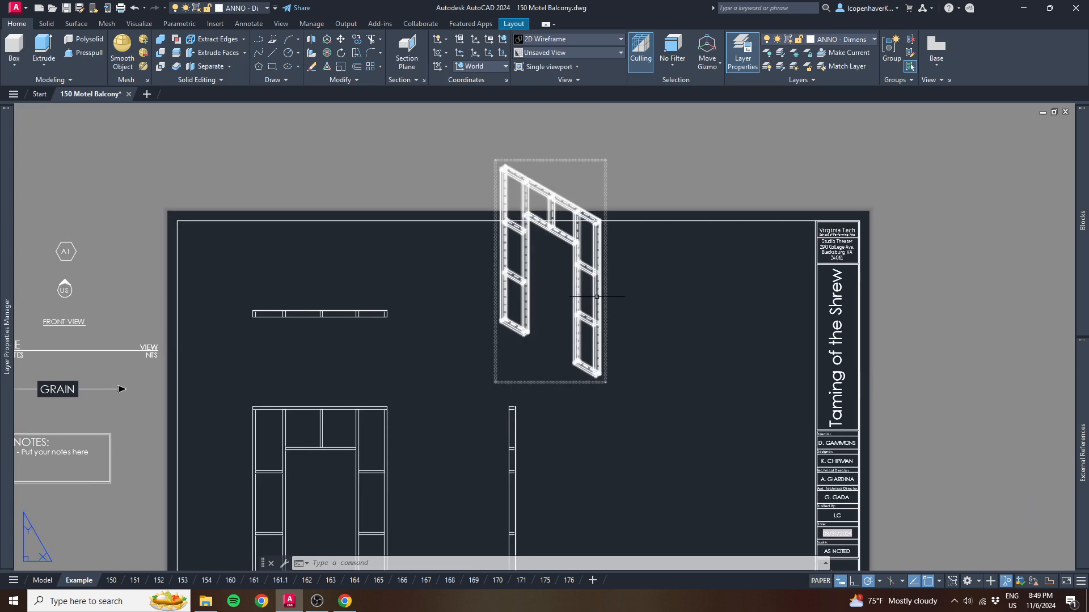
scroll(570, 240, "up", 4)
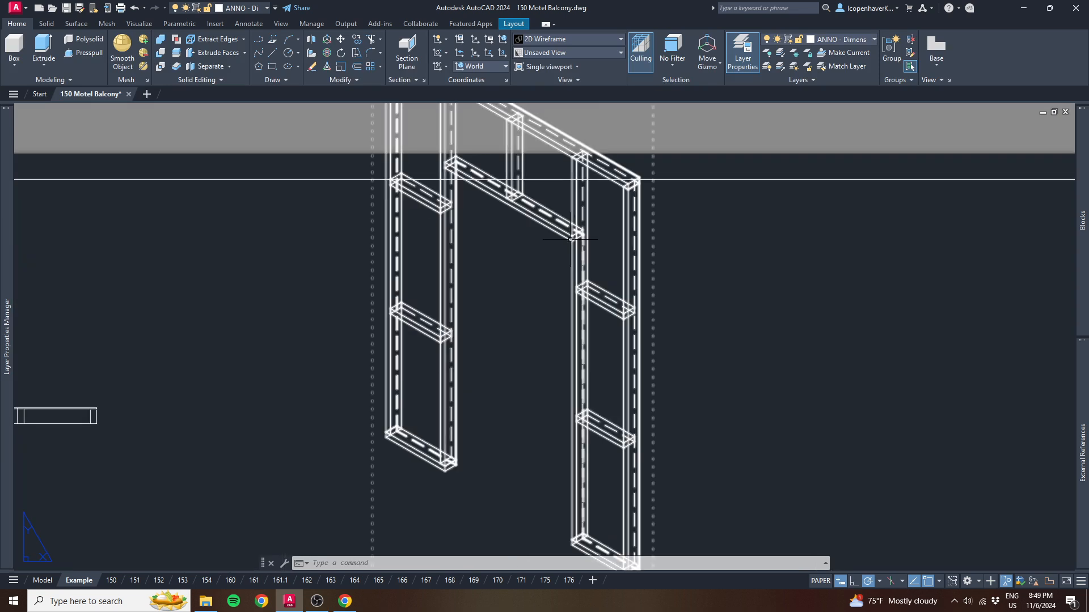
scroll(597, 325, "down", 2)
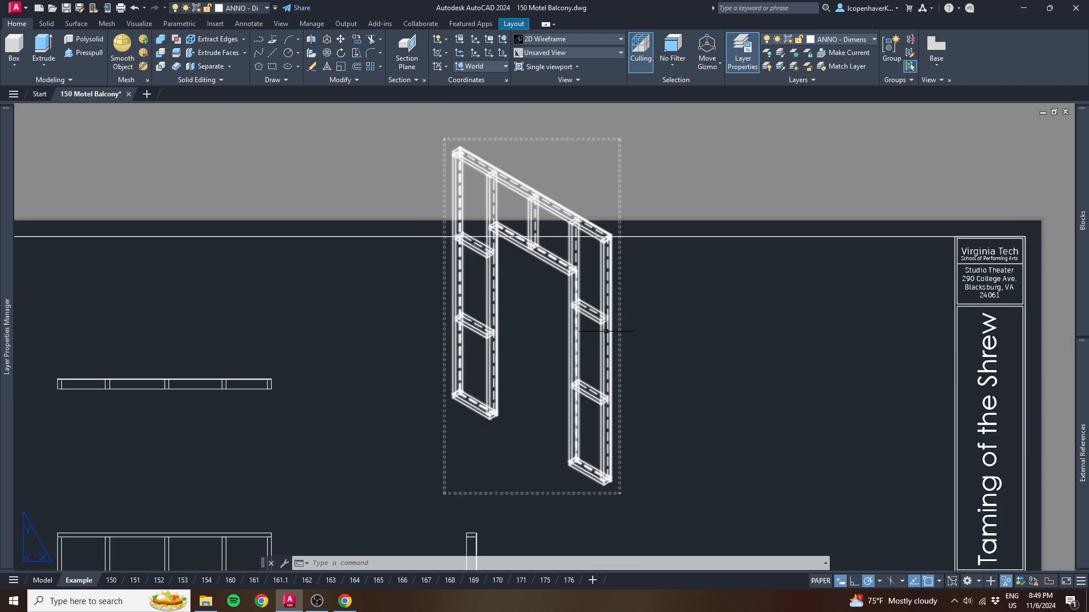
- Reduce the isometric view's scale to 1/4" = 1'-0"
left_click(596, 316)
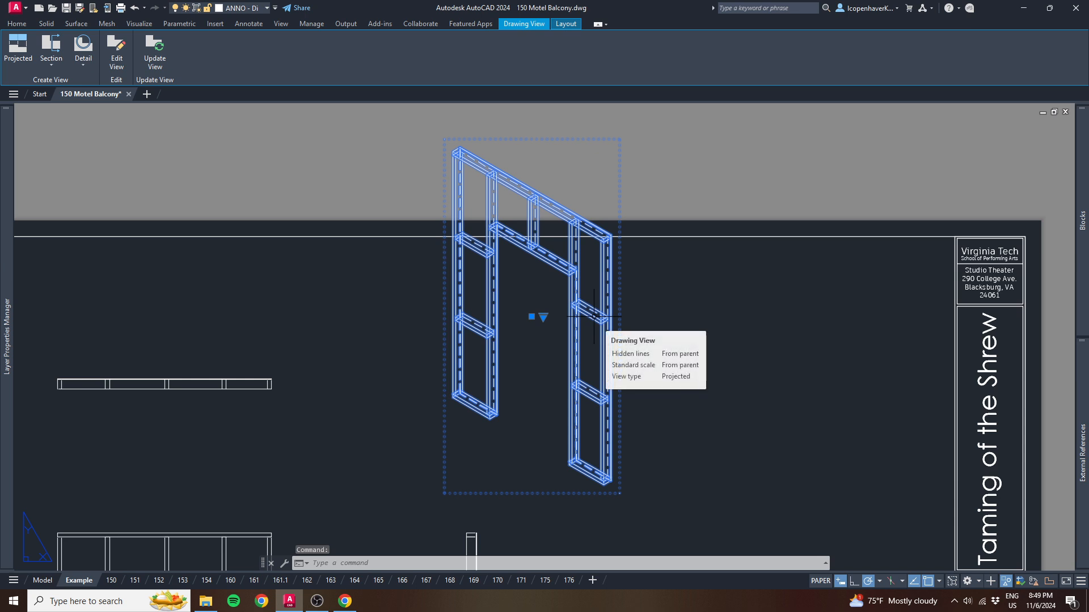
middle_click_drag(594, 316, 728, 333)
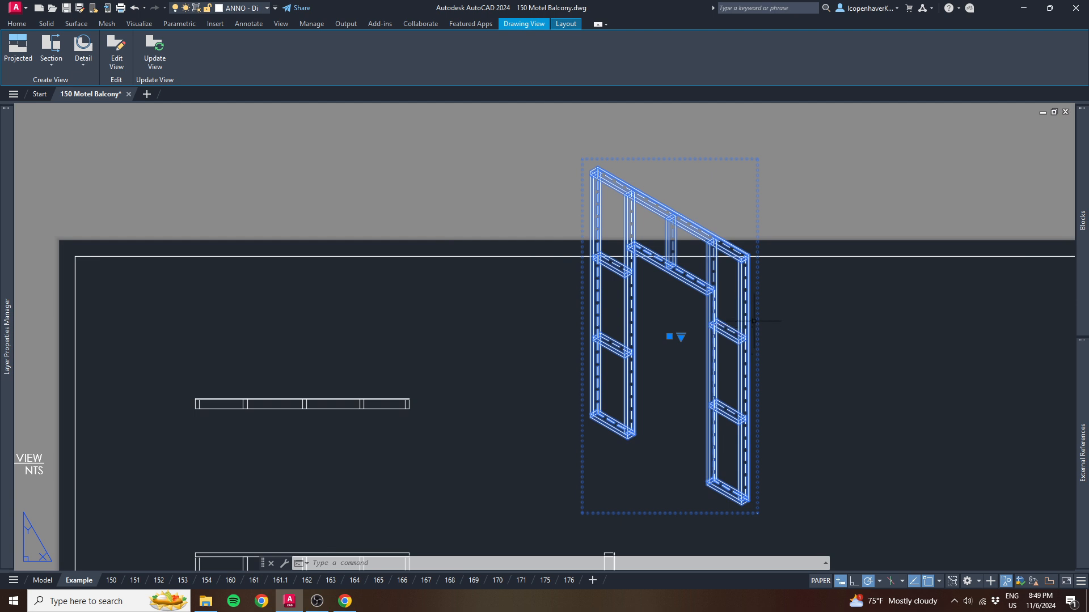
left_click(681, 337)
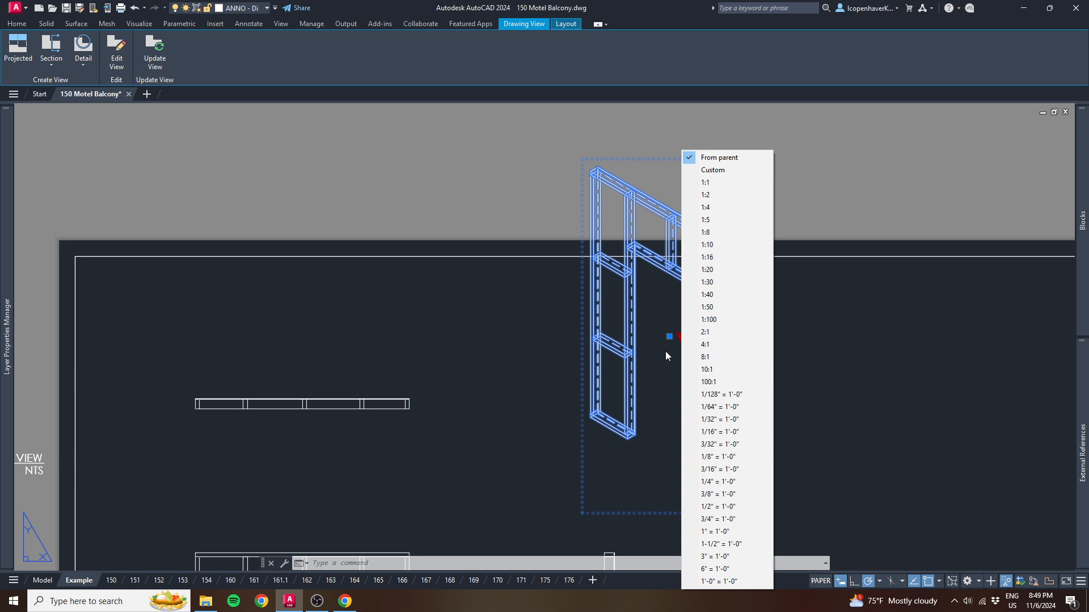
left_click(718, 495)
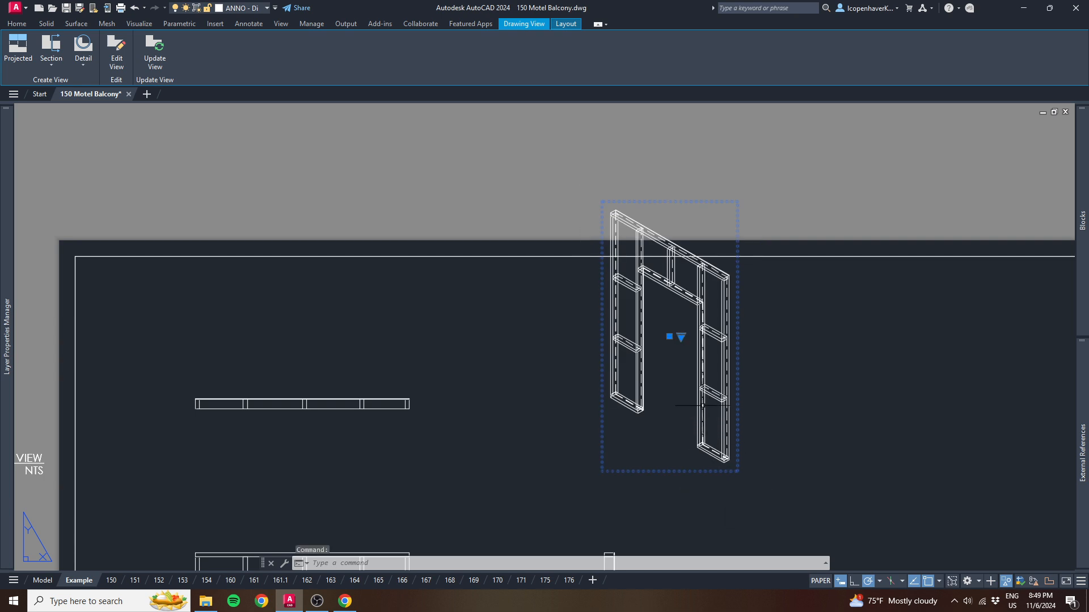
left_click(680, 336)
left_click(725, 479)
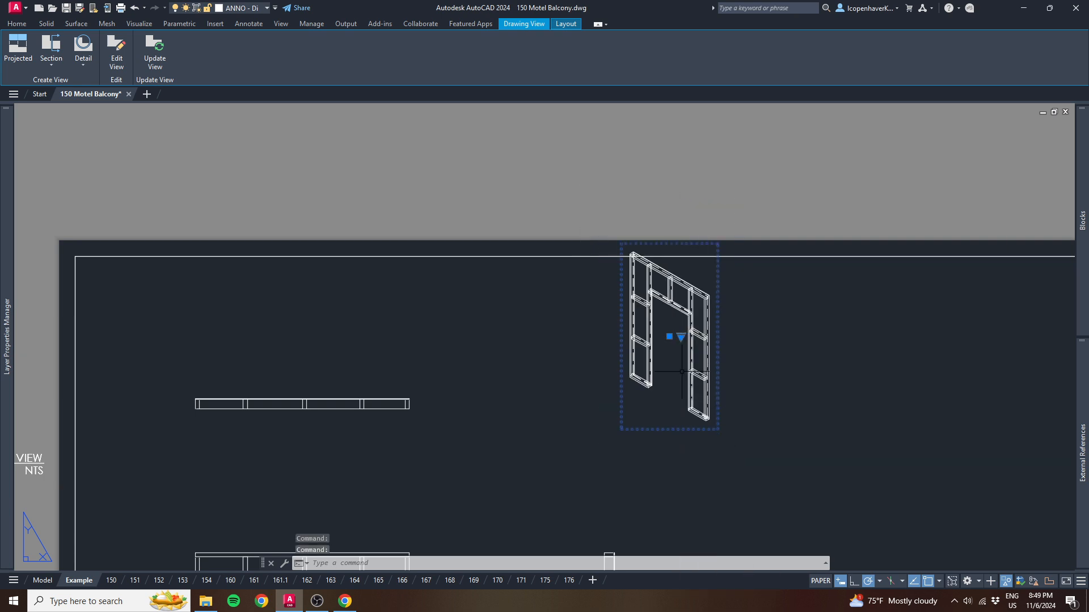
- Move the isometric view down and left so it sits inside the sheet border above the side view
left_click(671, 337)
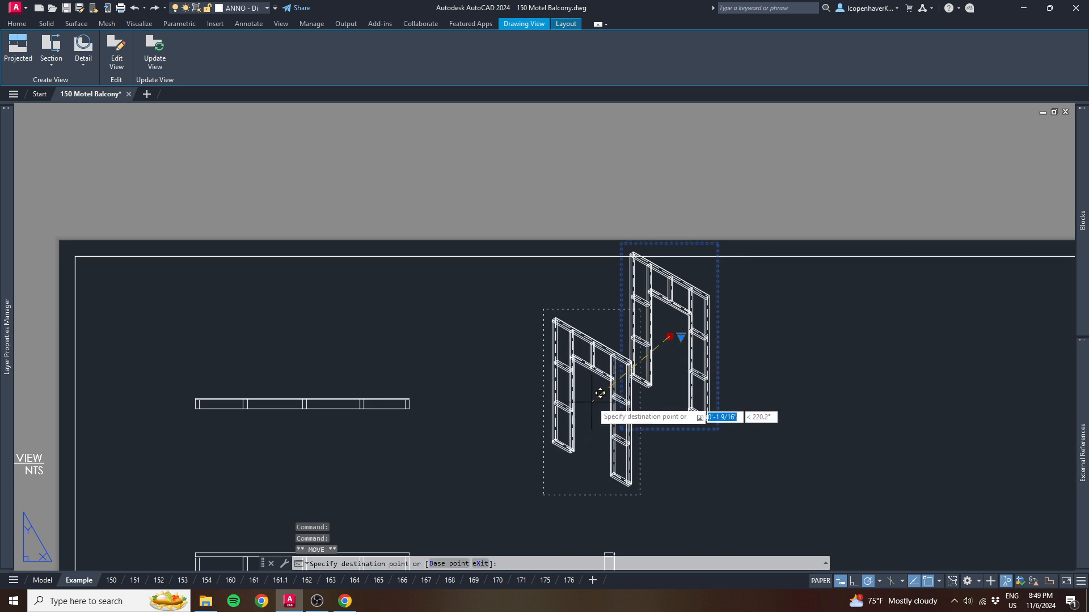
scroll(640, 415, "down", 2)
middle_click_drag(640, 415, 630, 345)
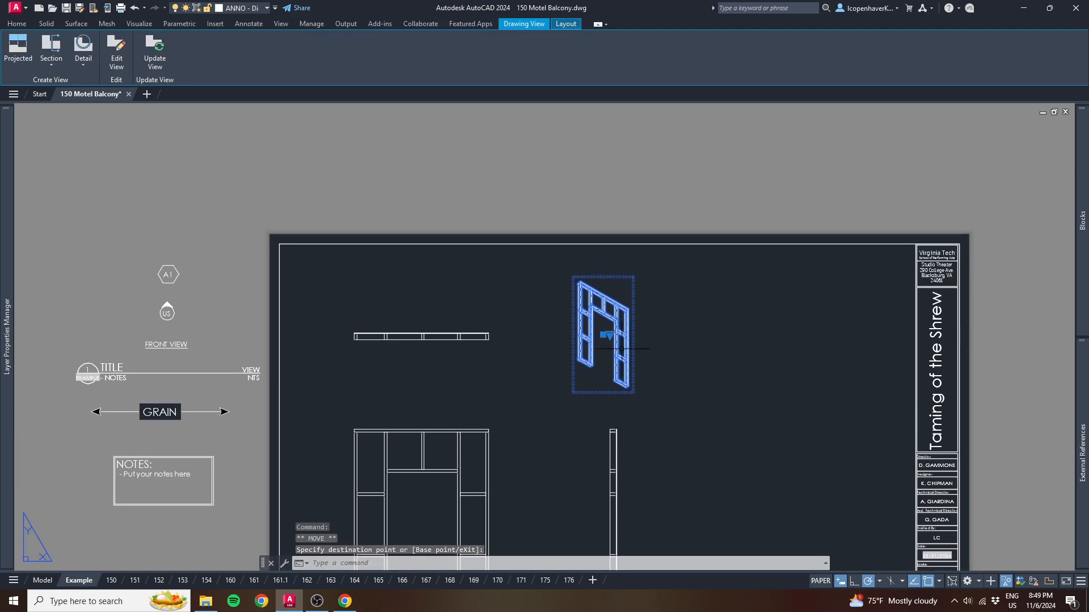
- Edit the isometric view's hidden-line style to Visible lines and finish the view edit
scroll(610, 344, "up", 4)
double_click(624, 288)
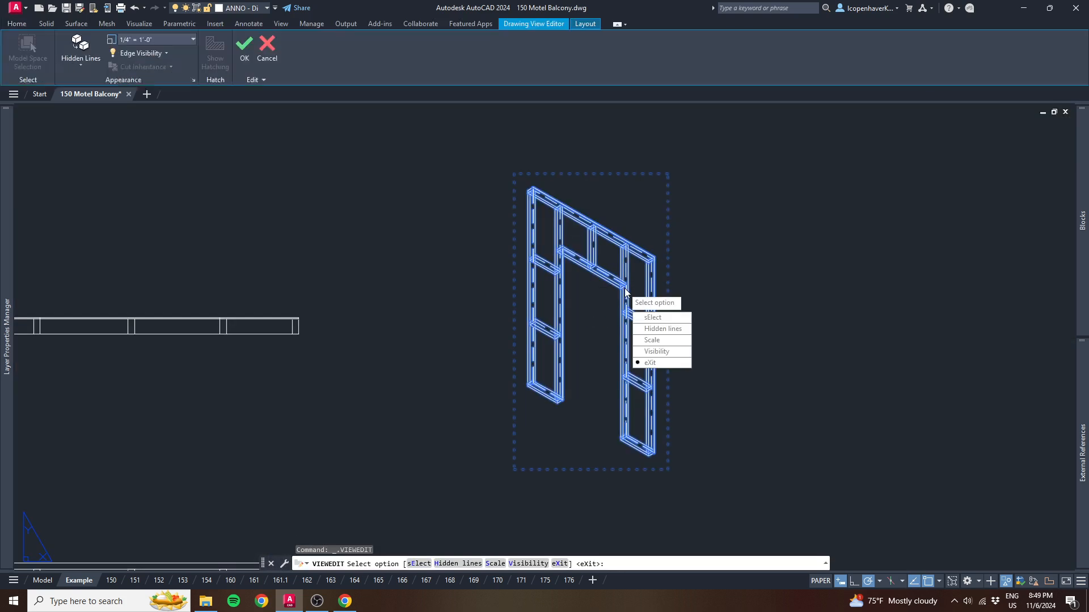
left_click(642, 328)
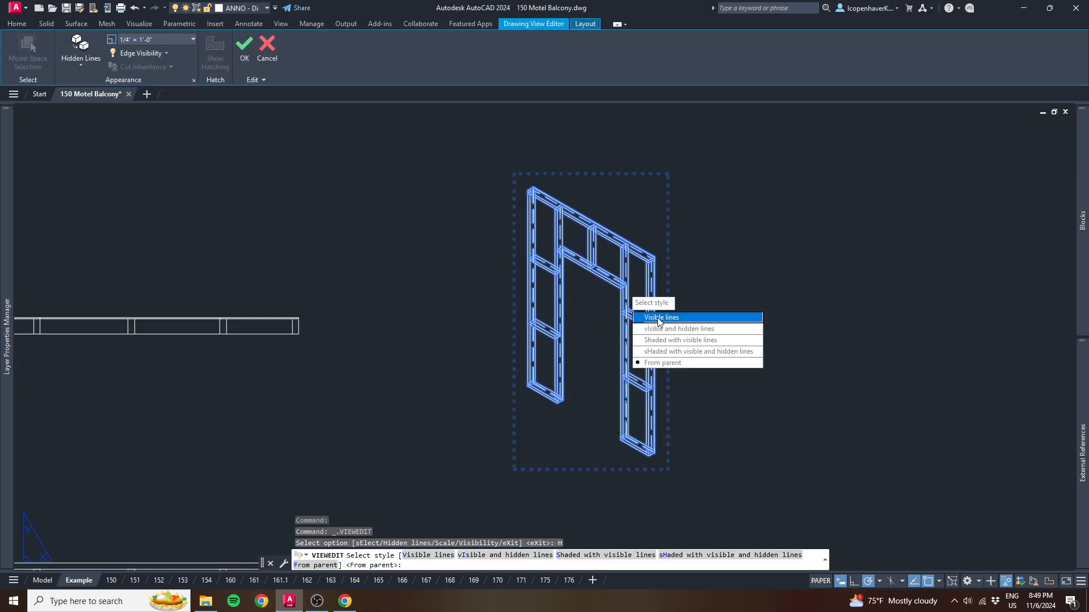
left_click(658, 321)
left_click(670, 363)
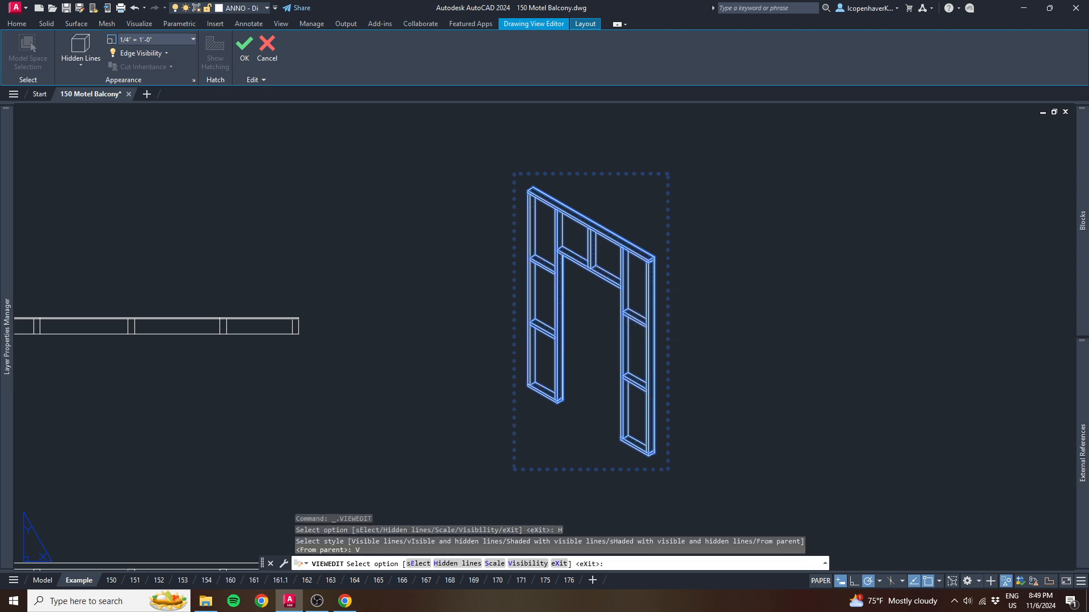
scroll(596, 308, "up", 2)
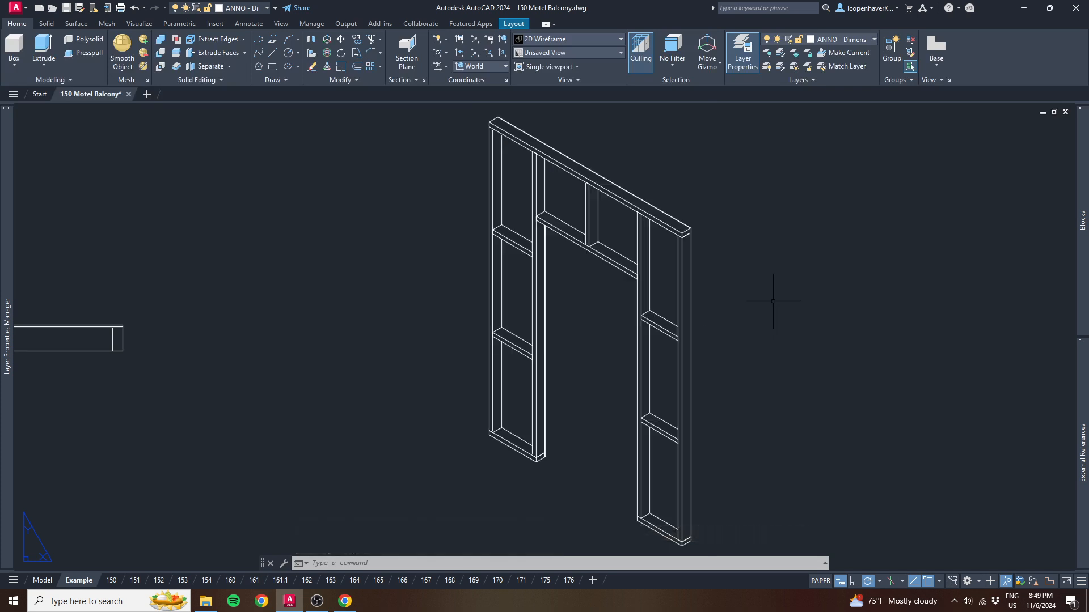
scroll(776, 299, "down", 3)
middle_click_drag(682, 381, 689, 298)
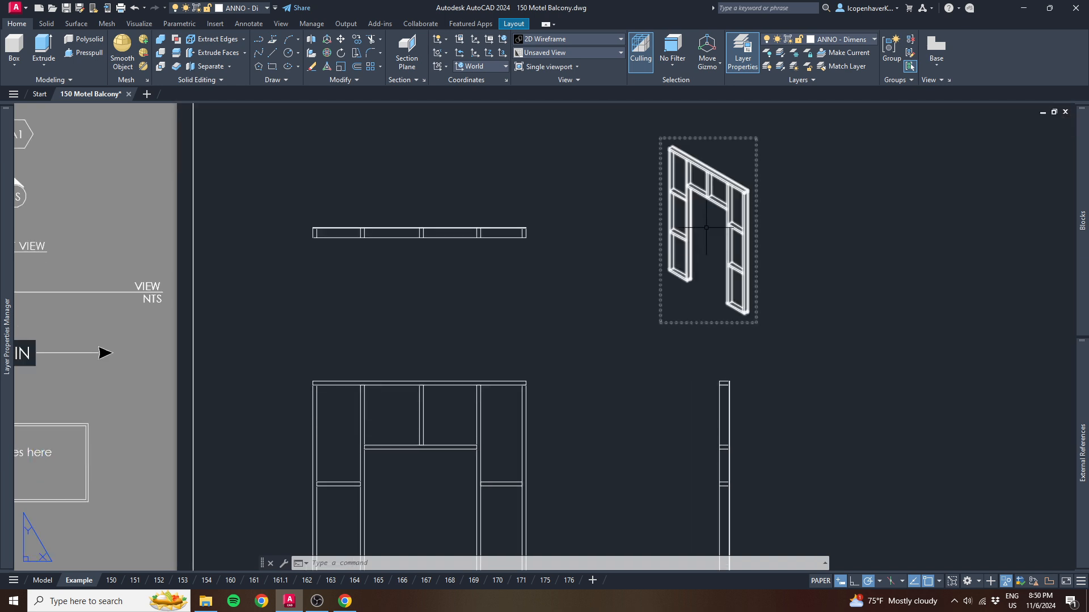
middle_click_drag(511, 431, 513, 311)
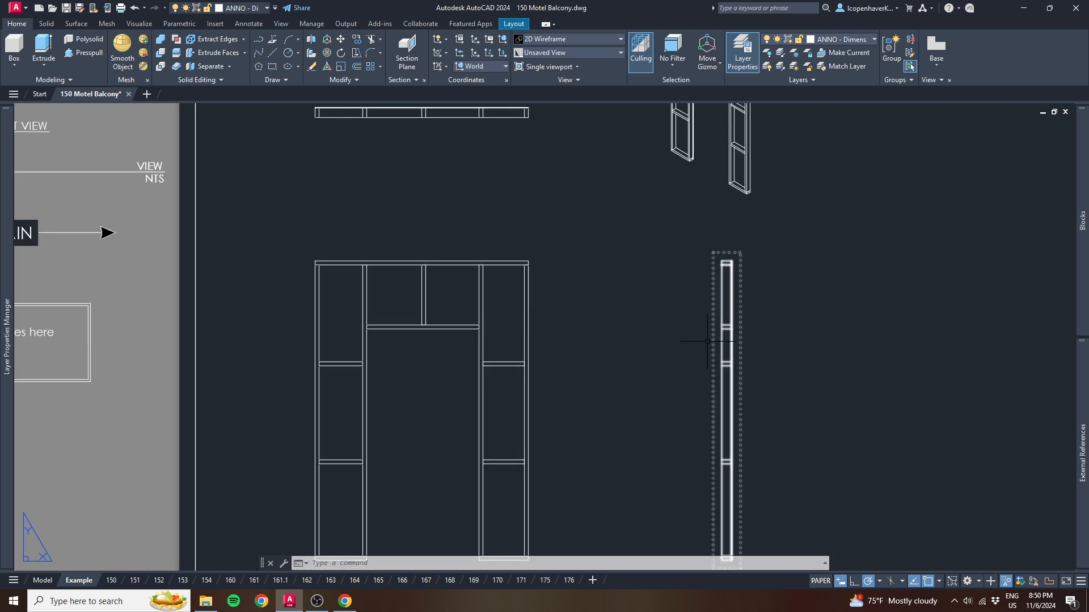
- Delete all four drawing views of the doorway flat from the Example sheet
middle_click_drag(493, 165, 483, 318)
scroll(463, 388, "down", 2)
middle_click_drag(466, 419, 447, 251)
scroll(442, 350, "up", 4)
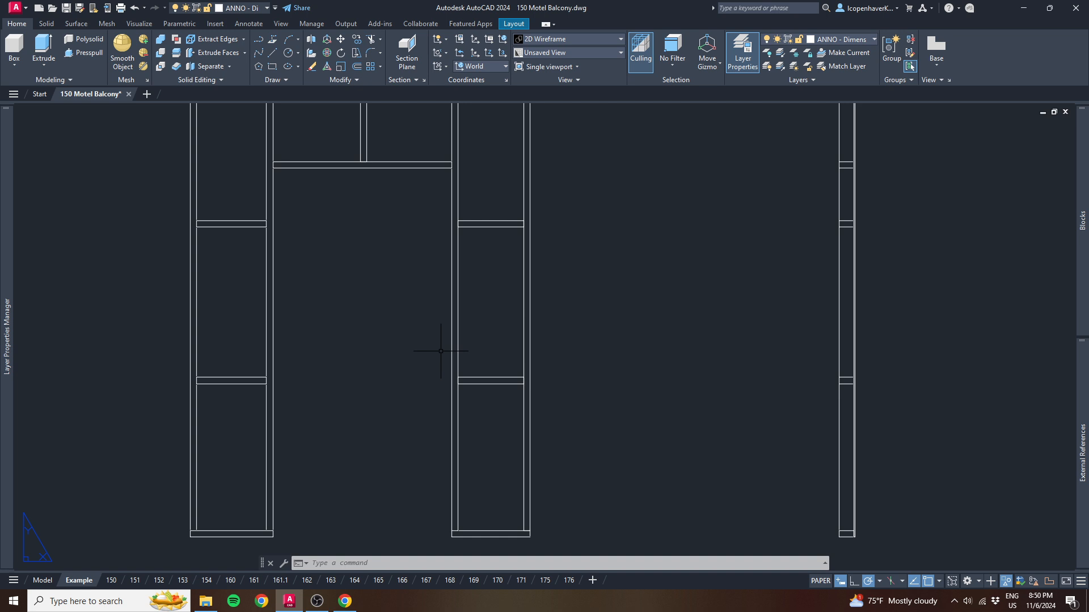
scroll(441, 351, "down", 4)
middle_click_drag(499, 282, 471, 326)
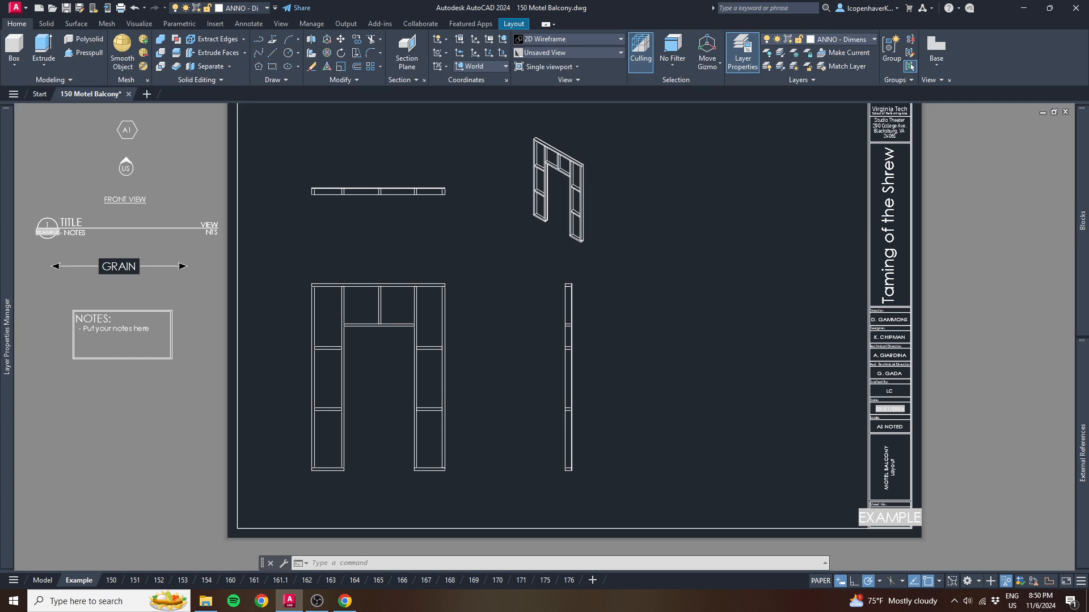
left_click(640, 375)
left_click(329, 166)
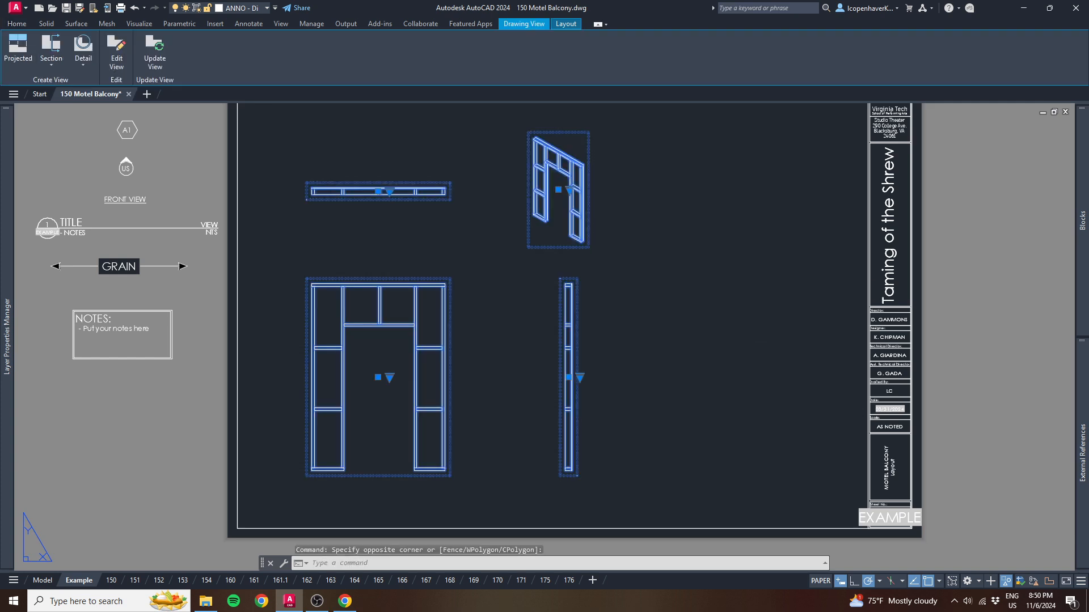
key("Escape")
- Start a base view of the doorway flat from model space on the Example layout
left_click(43, 580)
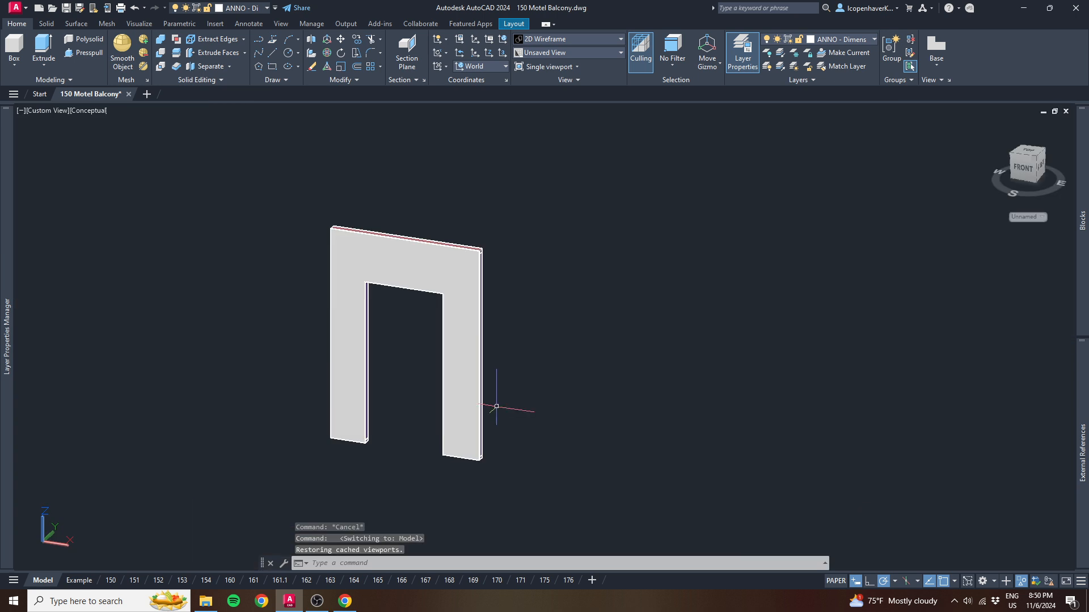
left_click(518, 372)
left_click(420, 307)
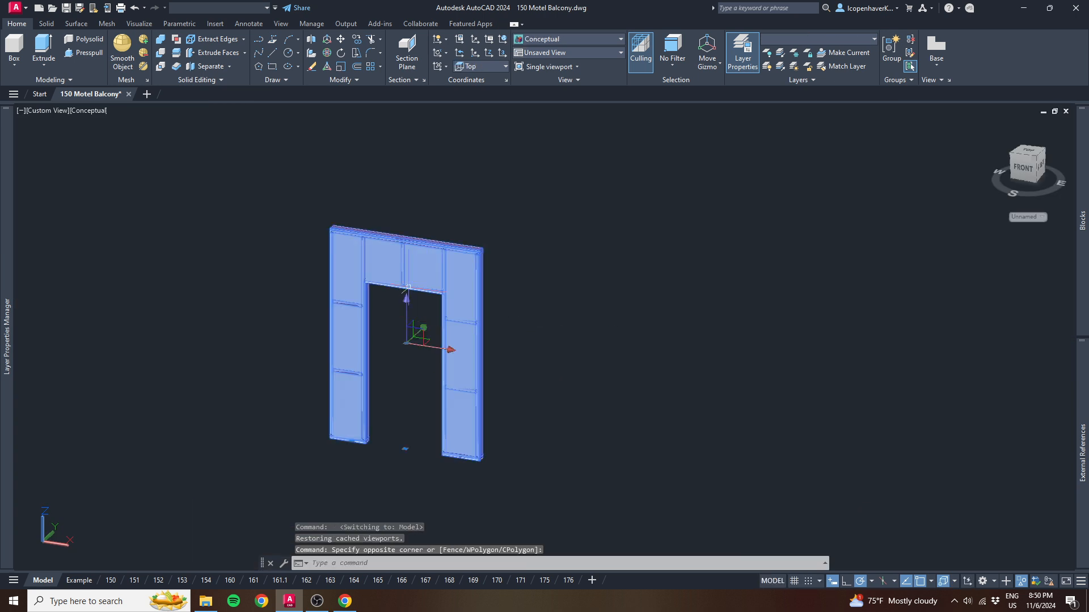
type("viewbase")
key("Return")
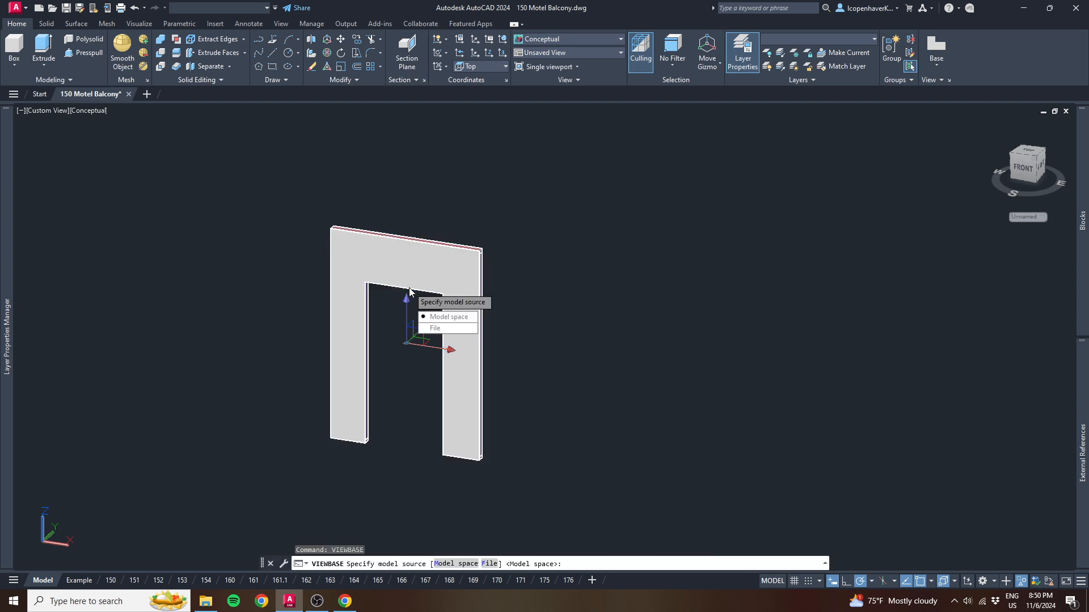
key("Return")
key("Return")
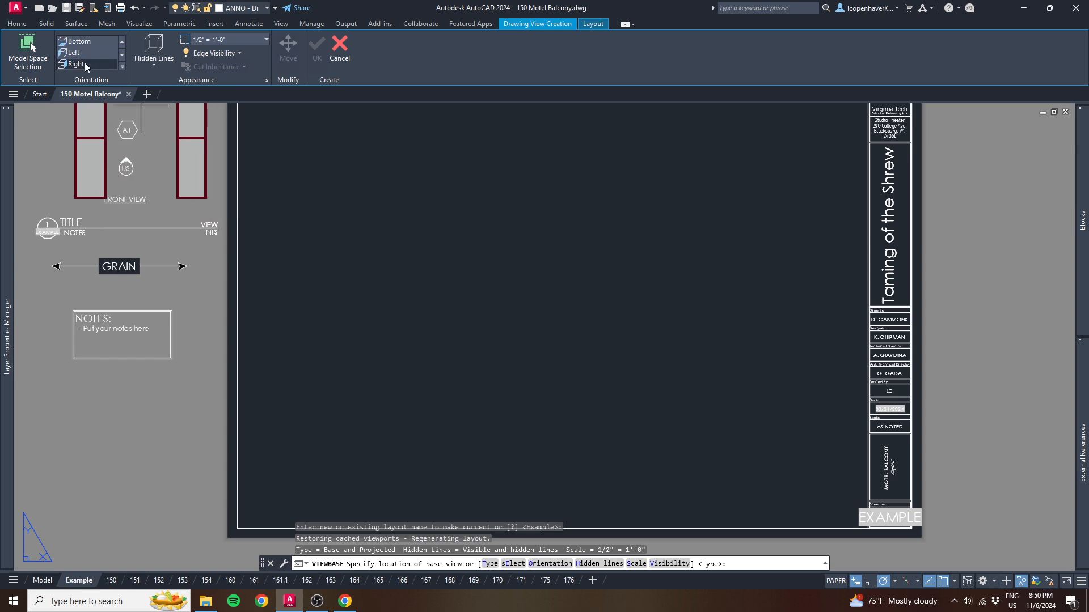
- Place a Top-oriented base view near the sheet's upper edge, with one projected view below it and another to its right
scroll(87, 50, "up", 1)
left_click(88, 44)
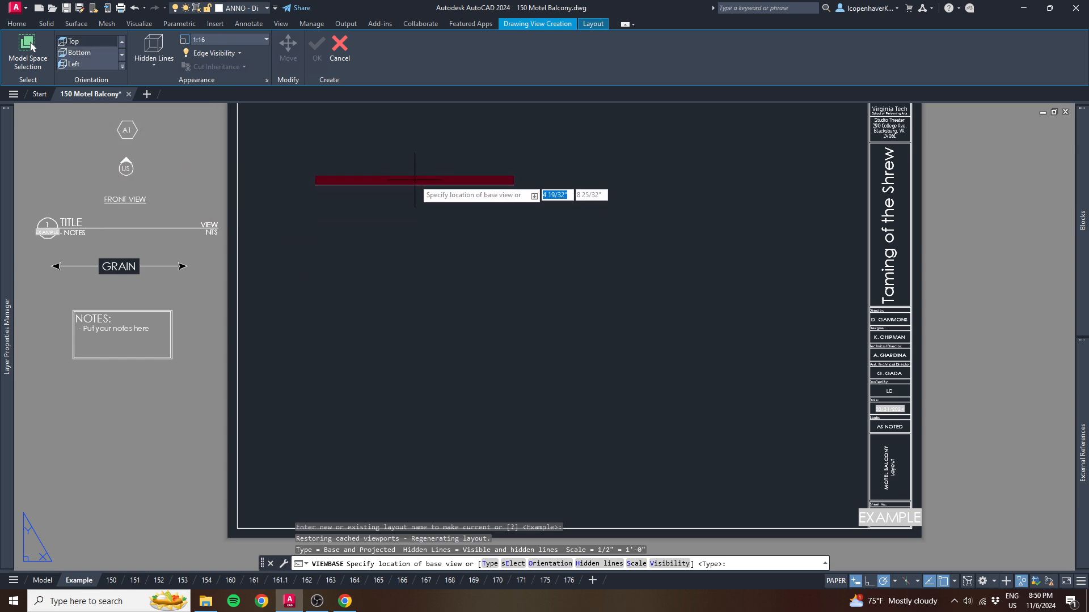
left_click(407, 169)
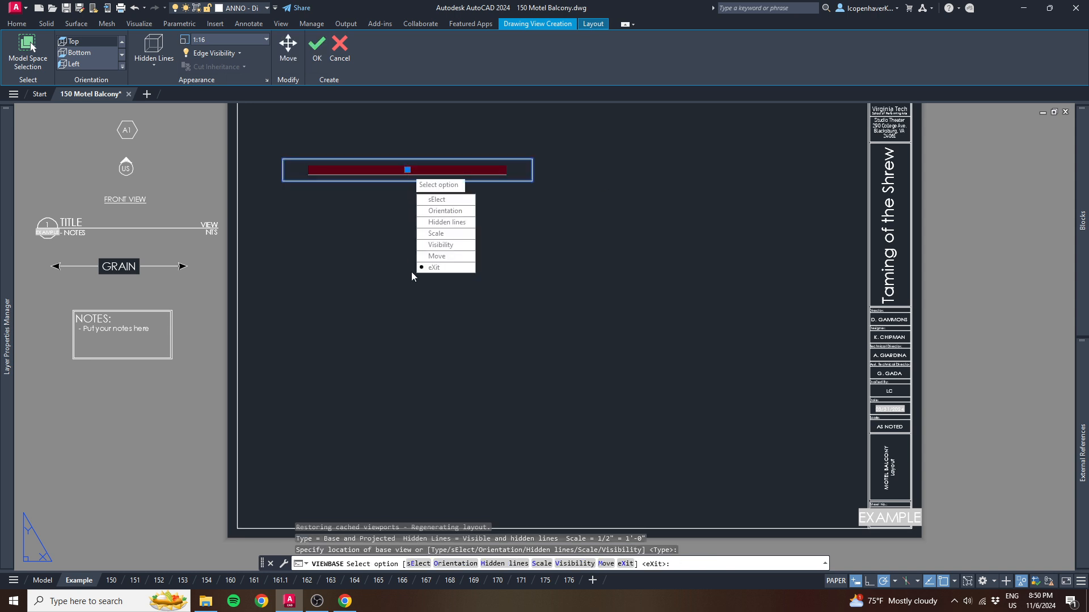
key("Return")
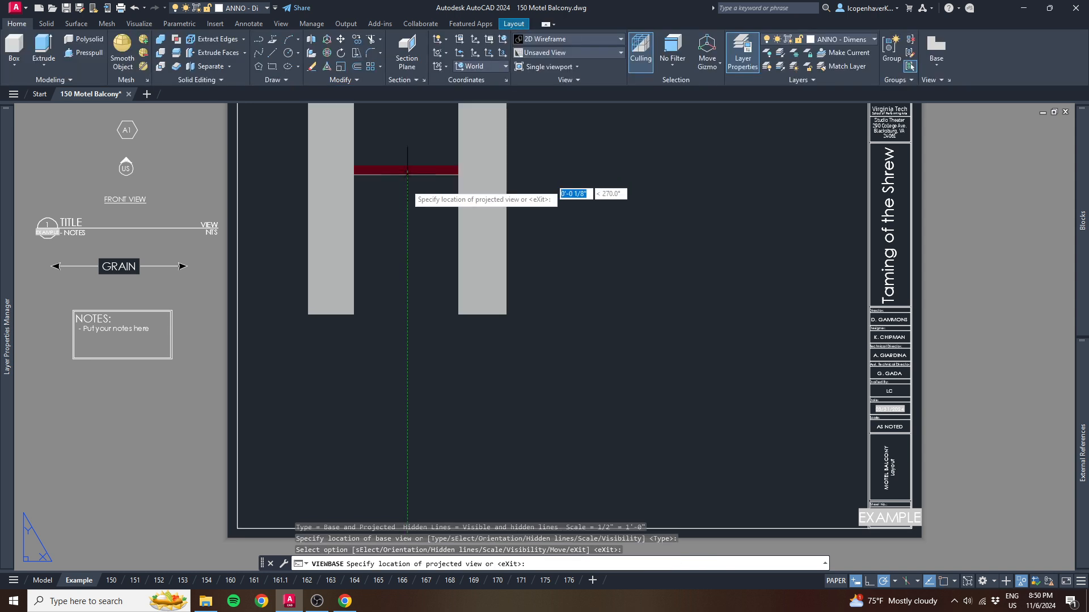
left_click(407, 338)
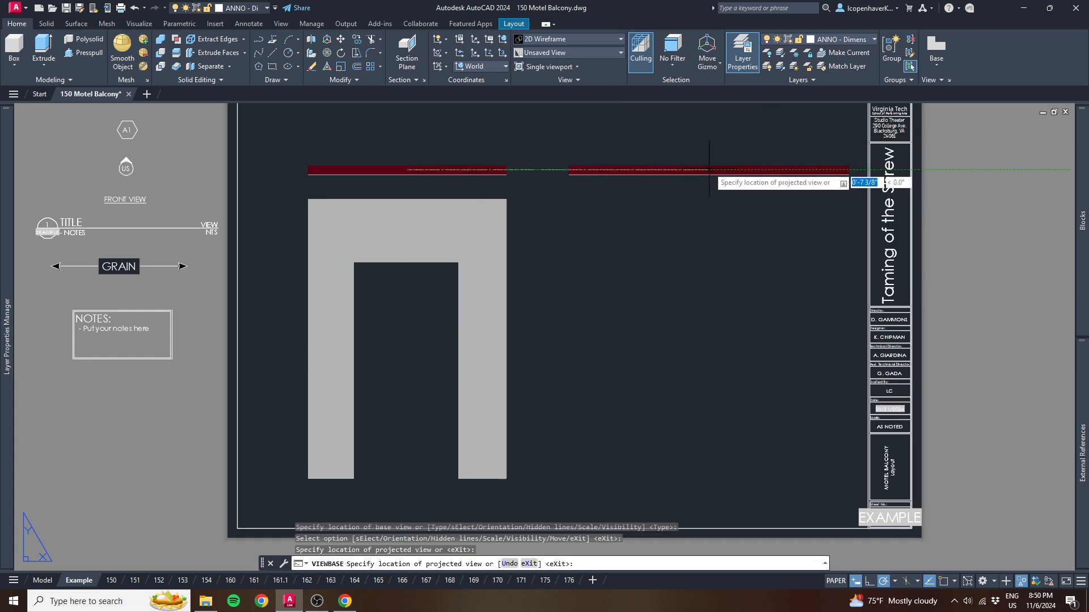
left_click(701, 169)
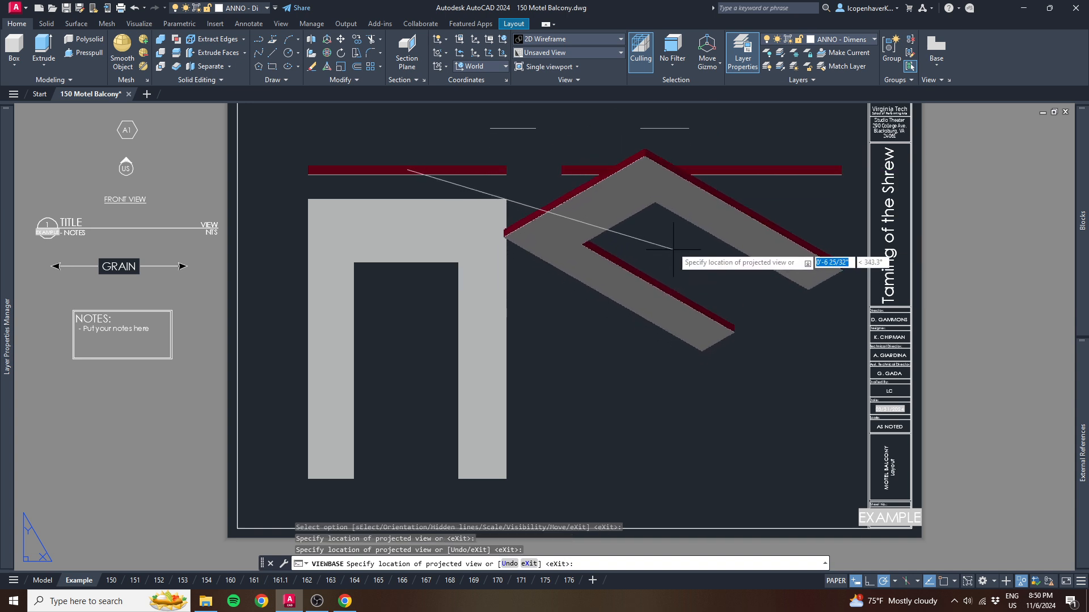
key("Return")
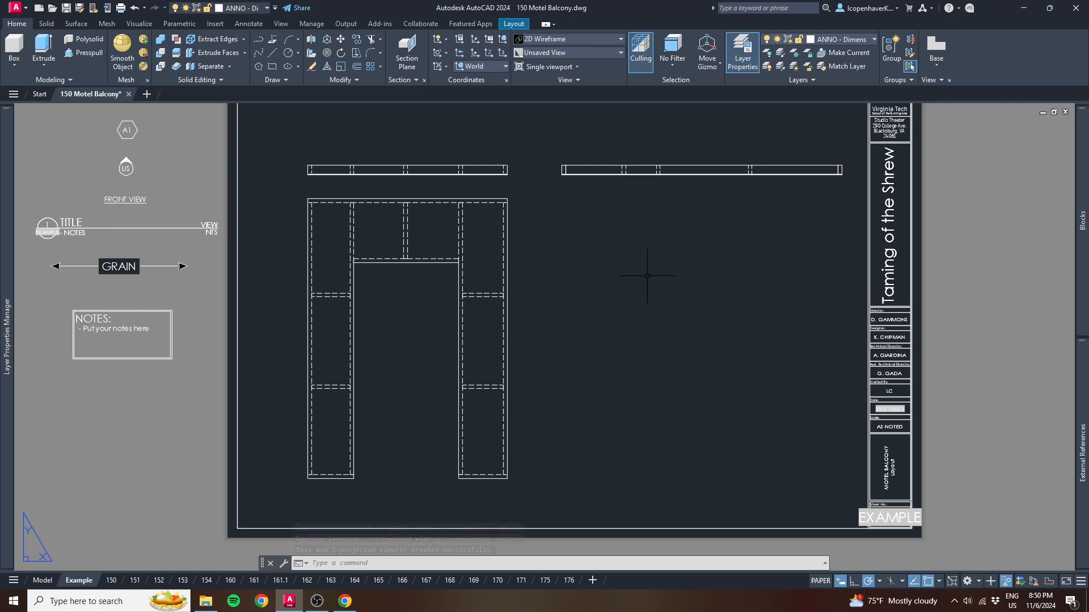
- Delete the base view and its two projected views from the sheet
left_click(678, 278)
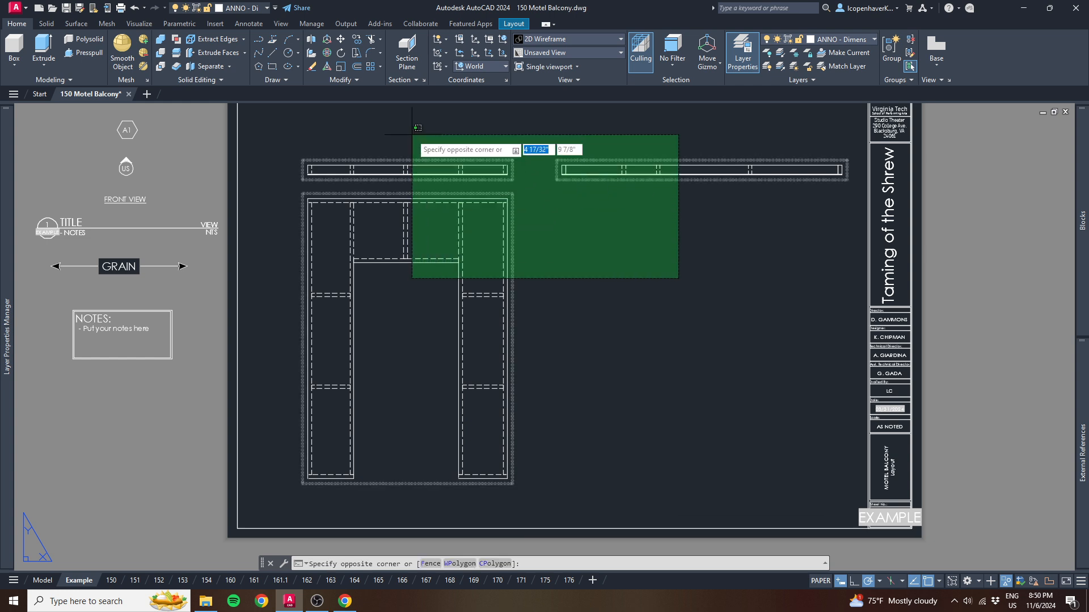
left_click(569, 274)
left_click(628, 309)
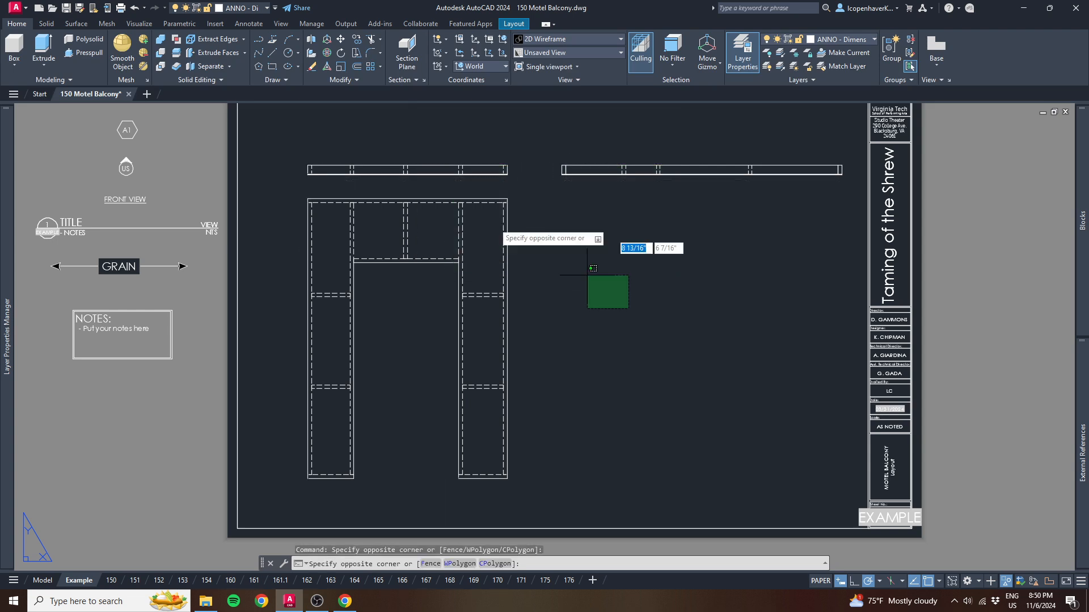
left_click(414, 146)
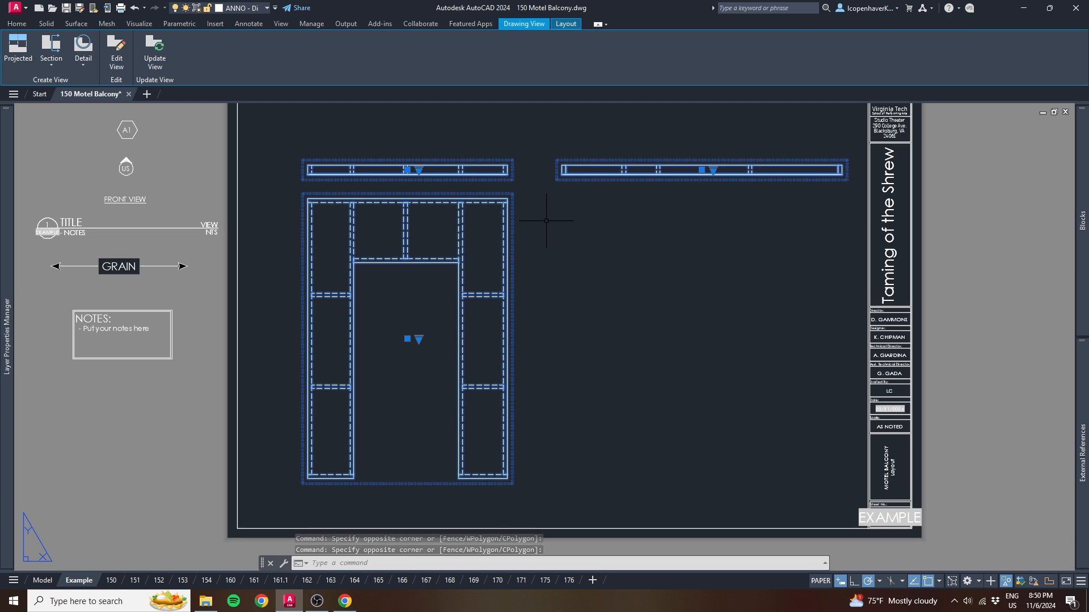
key("Delete")
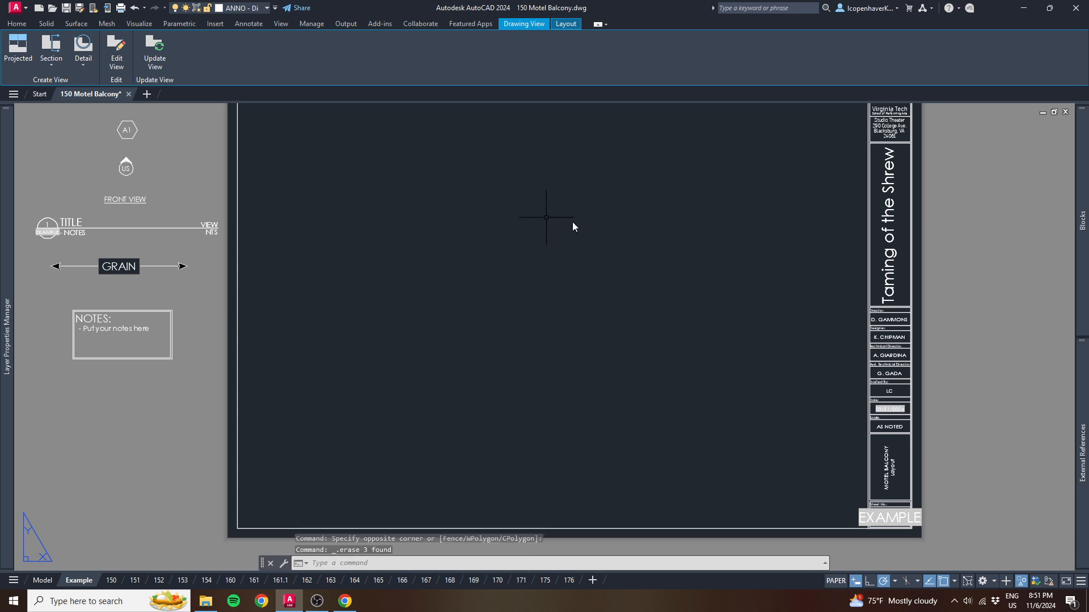
- Return to model space and end object isolation to bring back the whole balcony model
left_click(41, 580)
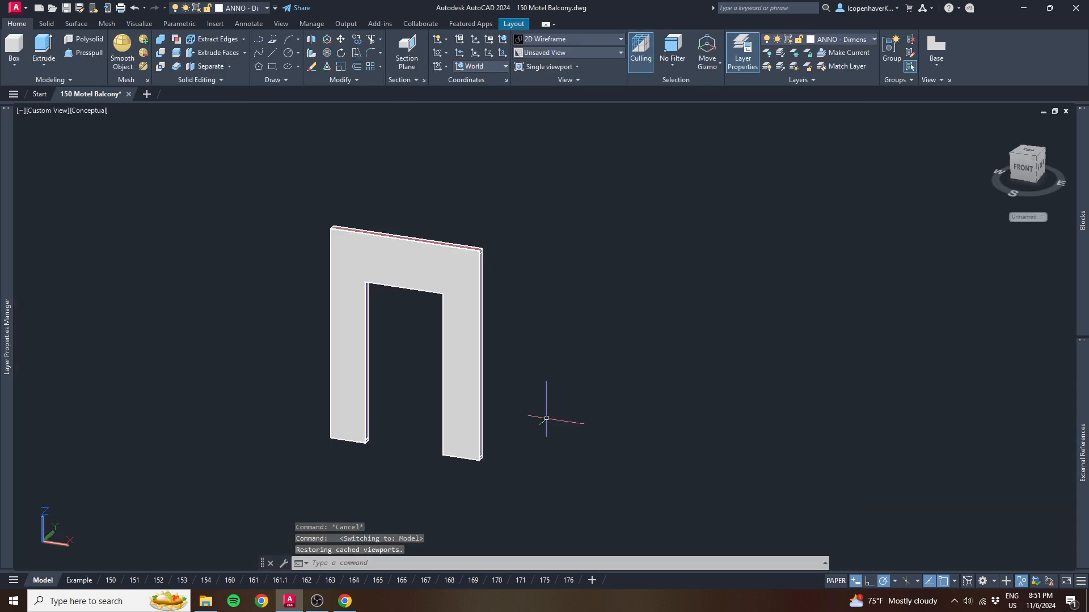
scroll(439, 374, "down", 3)
middle_click_drag(475, 374, 615, 378)
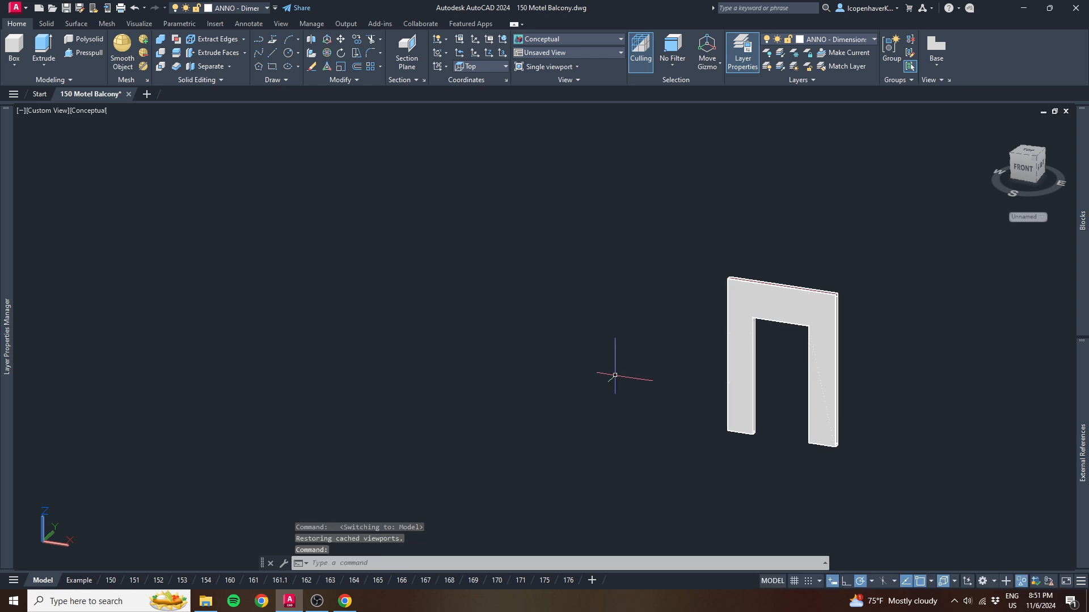
scroll(615, 377, "down", 3)
scroll(352, 331, "down", 6)
scroll(329, 333, "up", 2)
middle_click_drag(164, 336, 554, 367)
scroll(507, 349, "up", 1)
key("Escape")
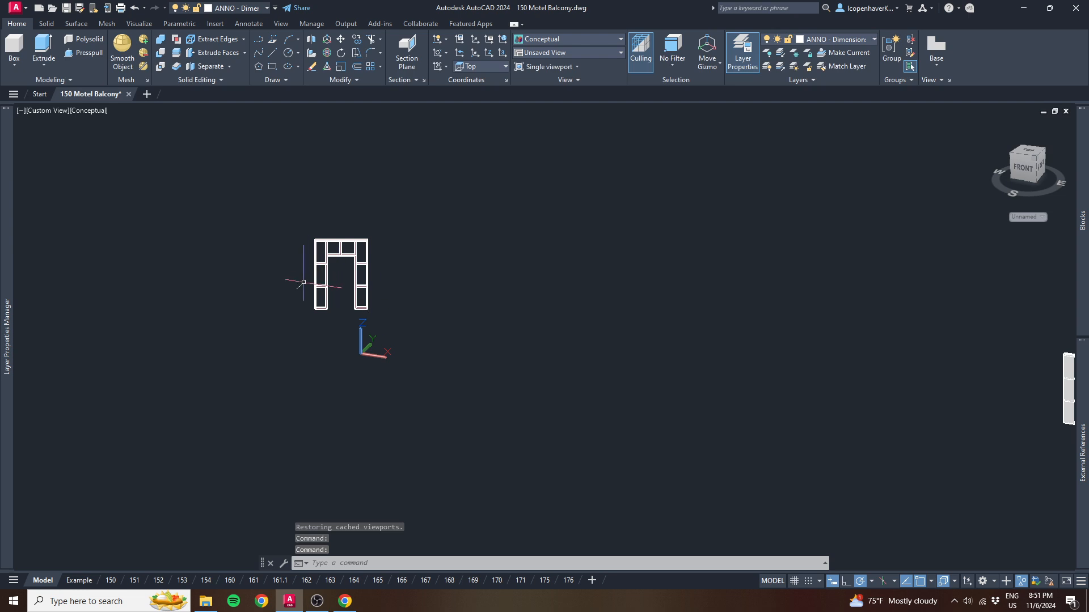
scroll(309, 309, "up", 4)
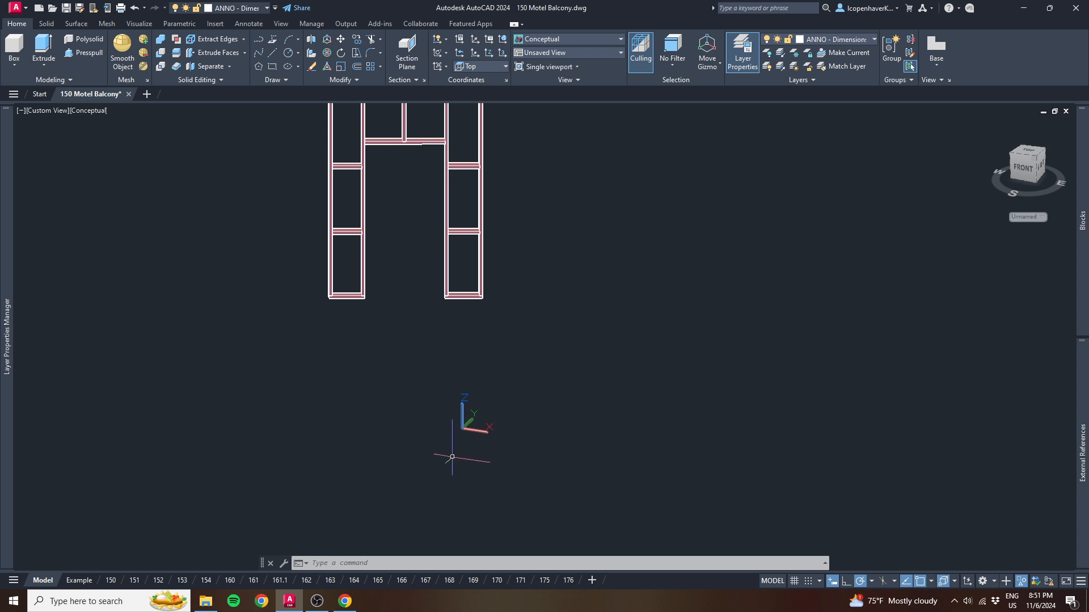
type("ui")
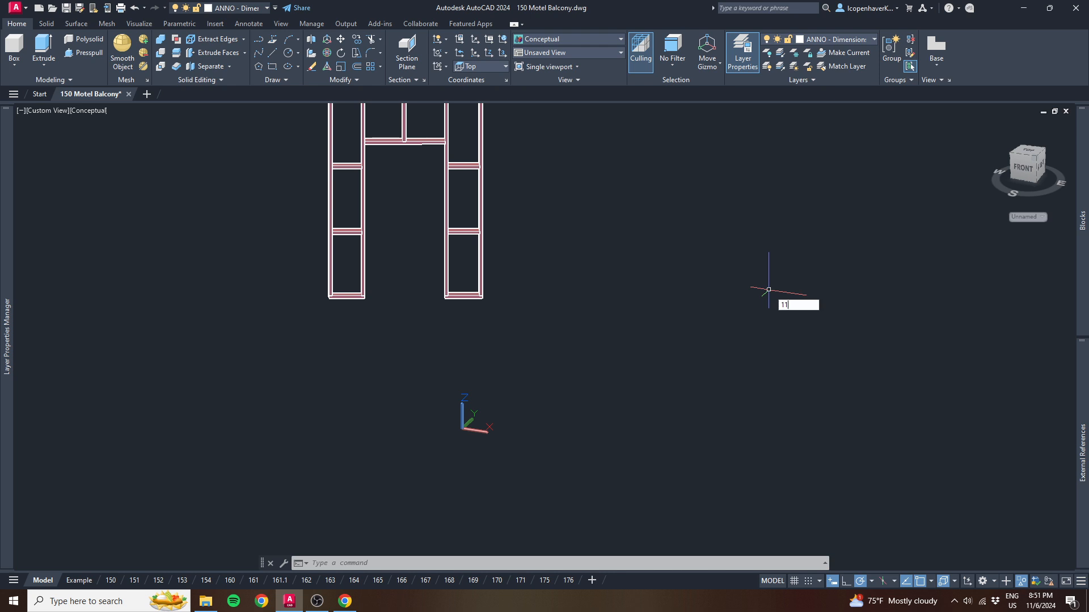
key("Return")
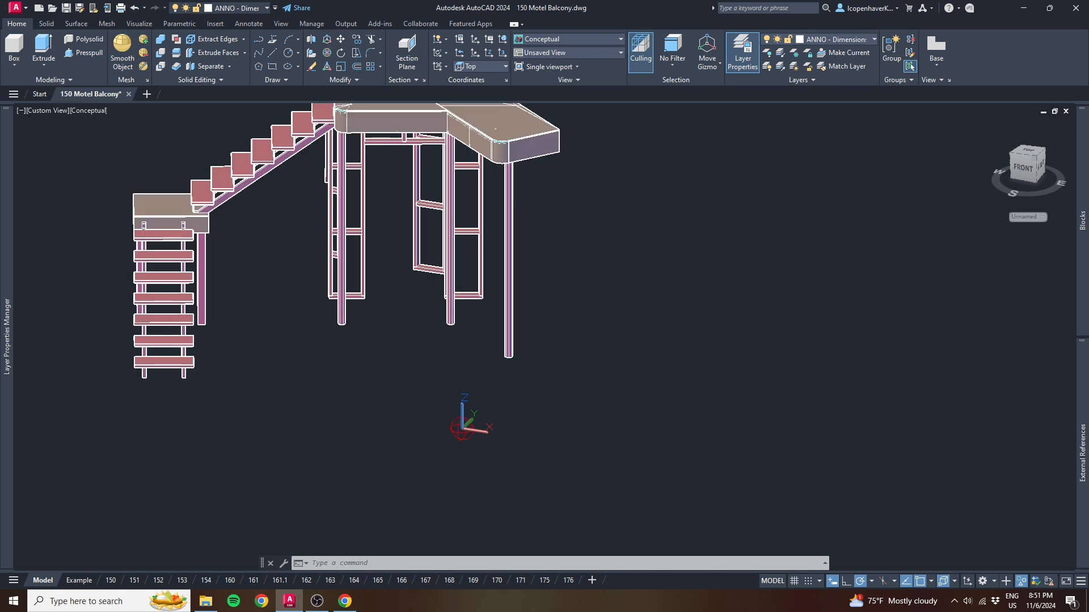
- Isolate the doorway stud wall frame beneath the balcony platform
middle_click_drag(244, 389, 405, 353, "shift")
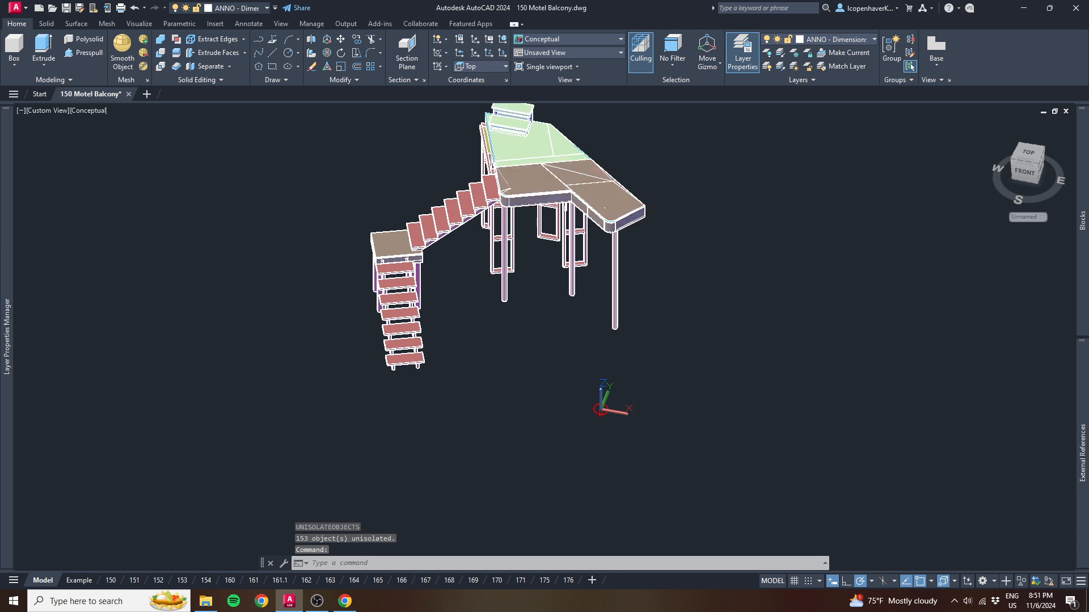
middle_click_drag(705, 409, 595, 347)
scroll(594, 348, "up", 2)
middle_click_drag(397, 365, 435, 411, "shift")
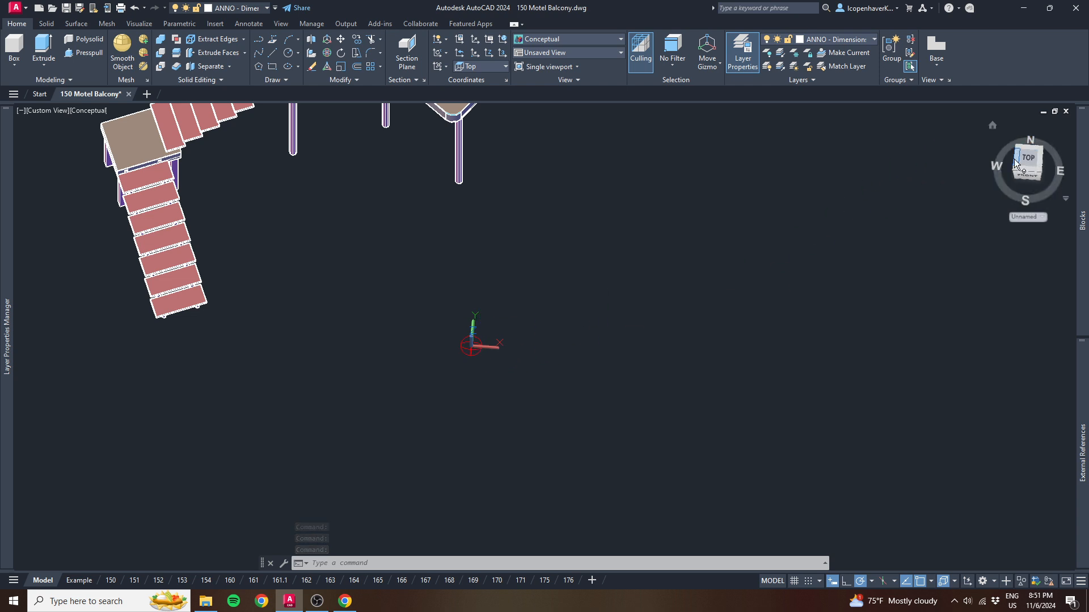
mouse_move(406, 363)
middle_mouse_down()
mouse_move(399, 406)
mouse_move(415, 436)
mouse_move(401, 382)
mouse_move(363, 340)
middle_mouse_up()
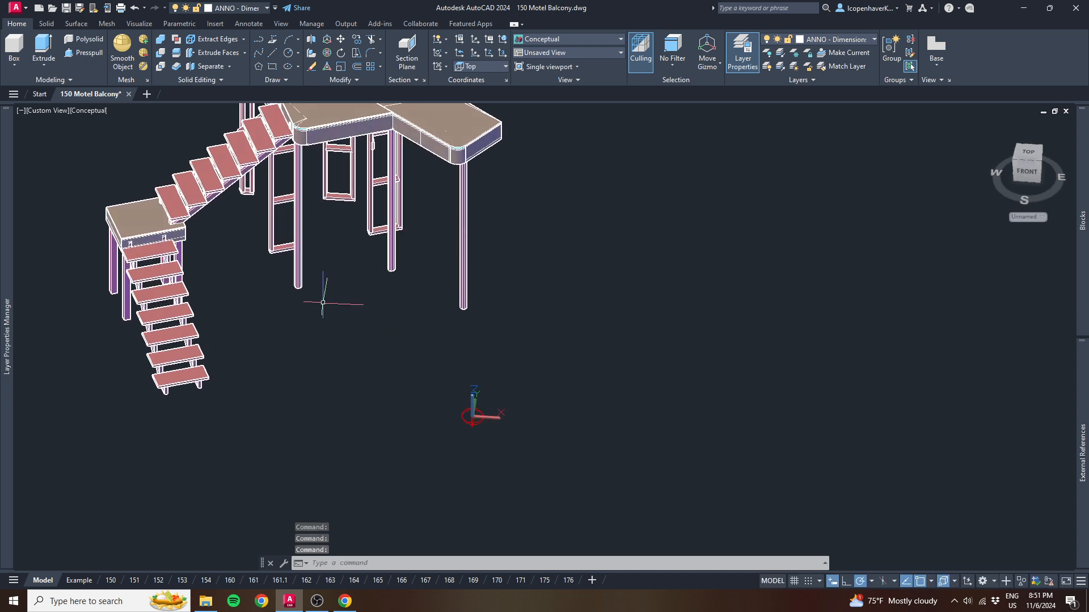
left_click(273, 252)
mouse_move(333, 377)
middle_mouse_down("shift")
mouse_move(348, 348)
mouse_move(371, 401)
mouse_move(360, 461)
mouse_move(342, 372)
mouse_move(331, 375)
middle_mouse_up("shift")
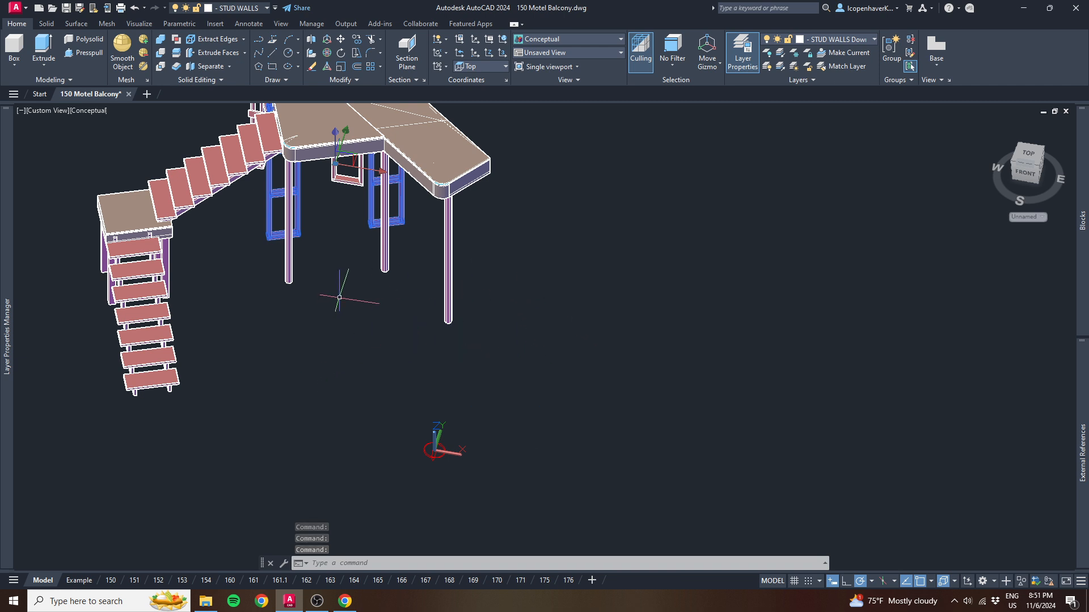
type("1")
key("Return")
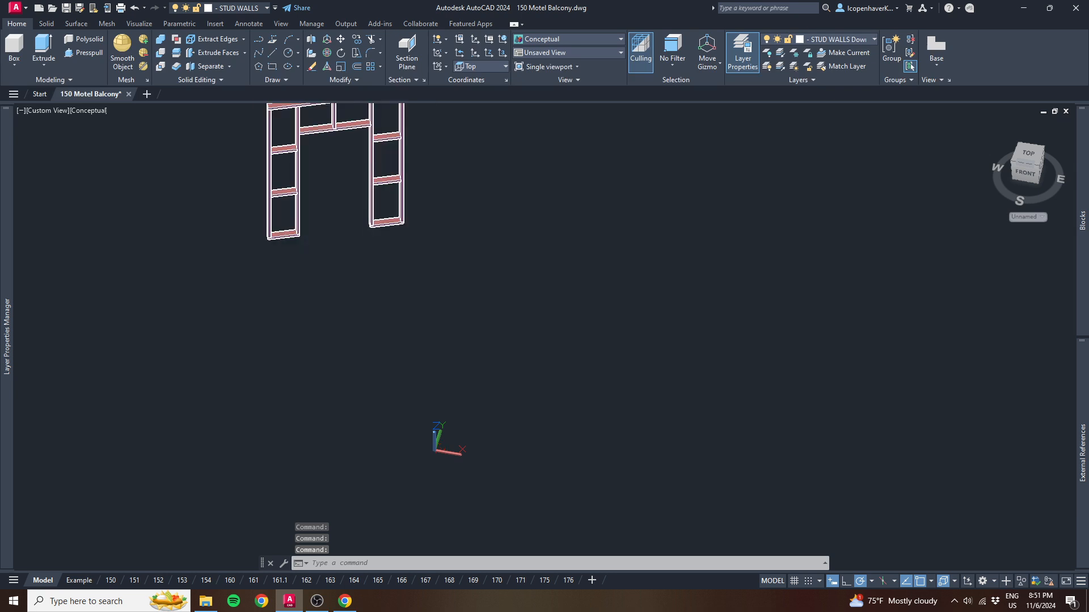
- Set the UCS to Stair Front and orient the view to its Top face so the doorway frame stands upright
left_click(914, 263)
left_click(838, 293)
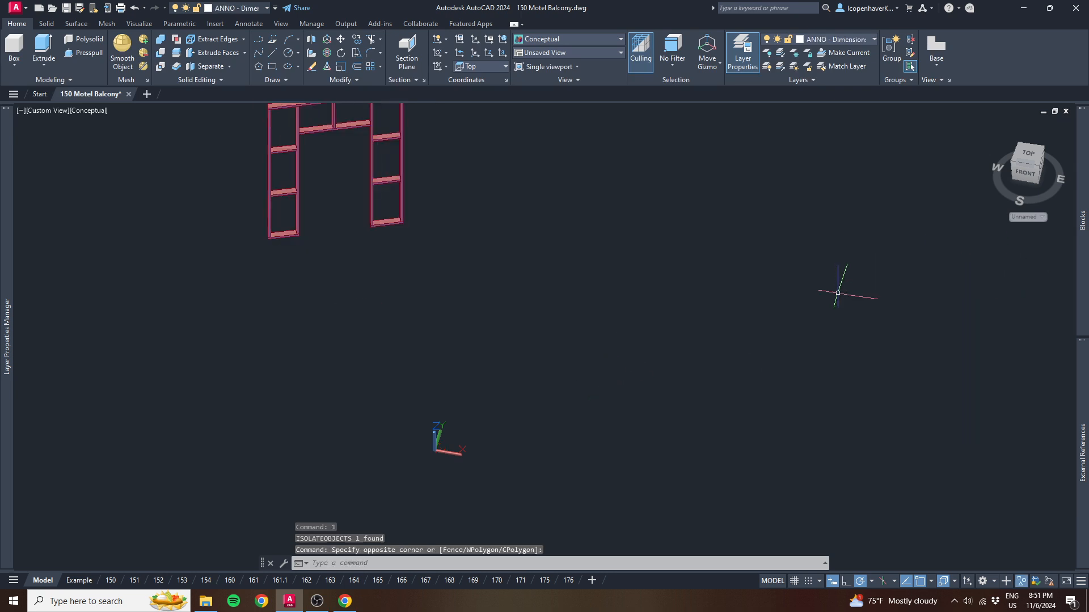
left_click(1043, 217)
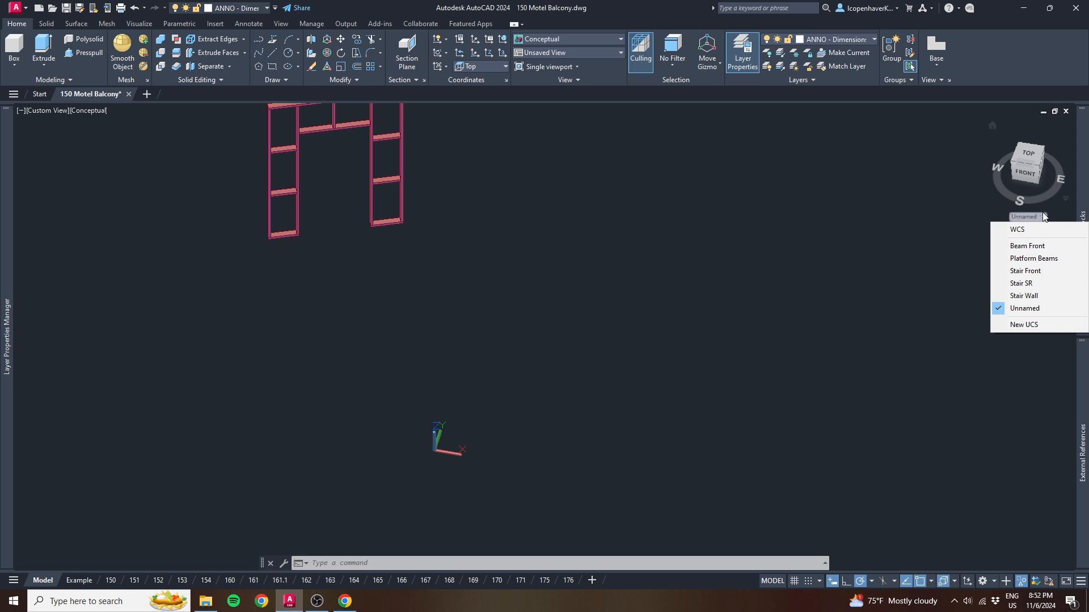
left_click(1027, 275)
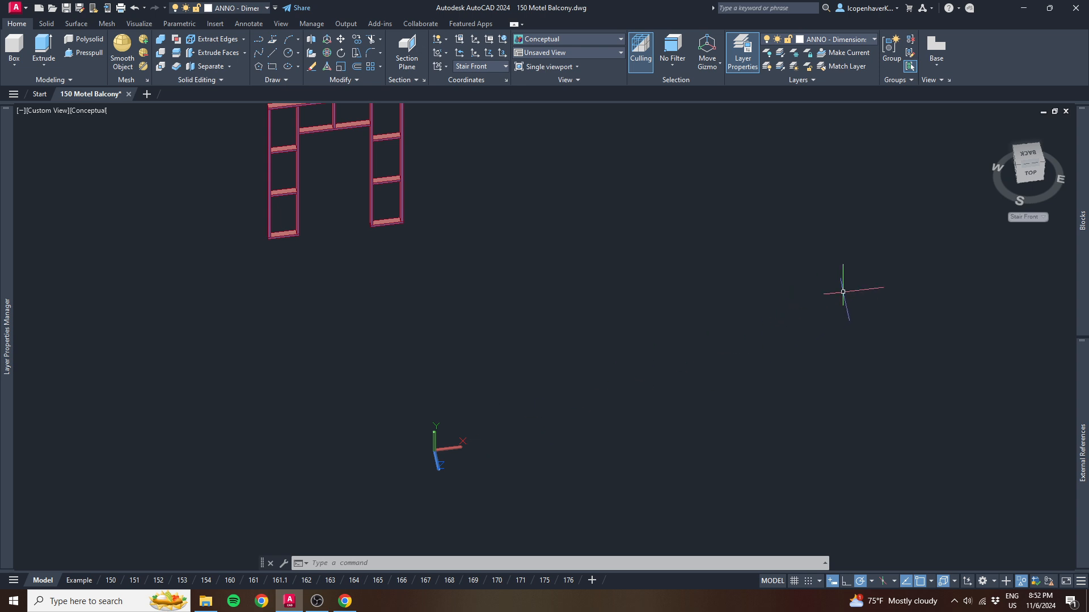
left_click(1030, 175)
left_click(1066, 136)
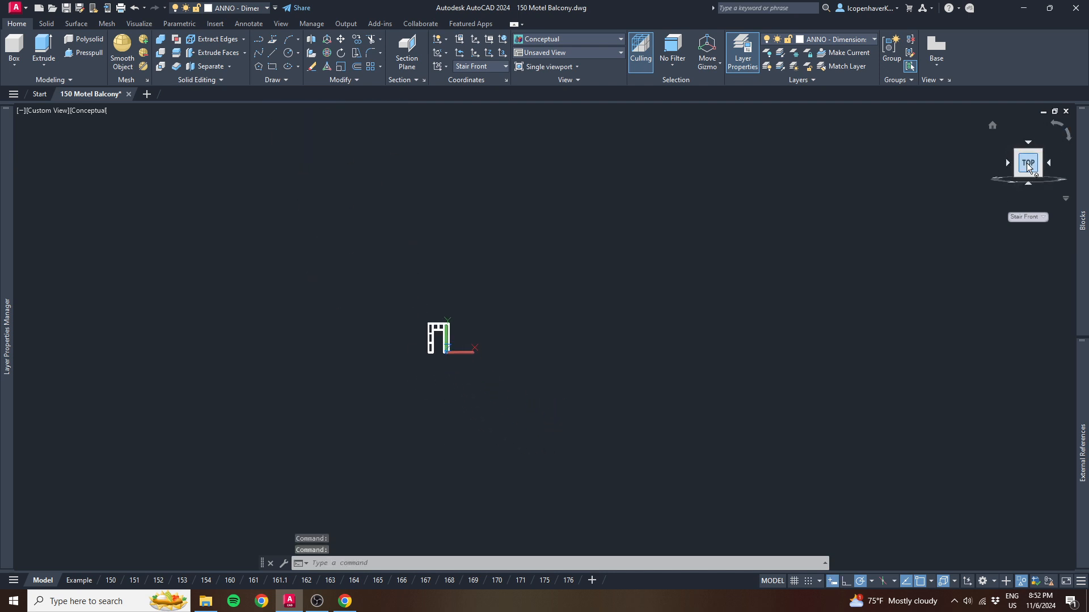
scroll(471, 329, "up", 4)
scroll(370, 356, "up", 3)
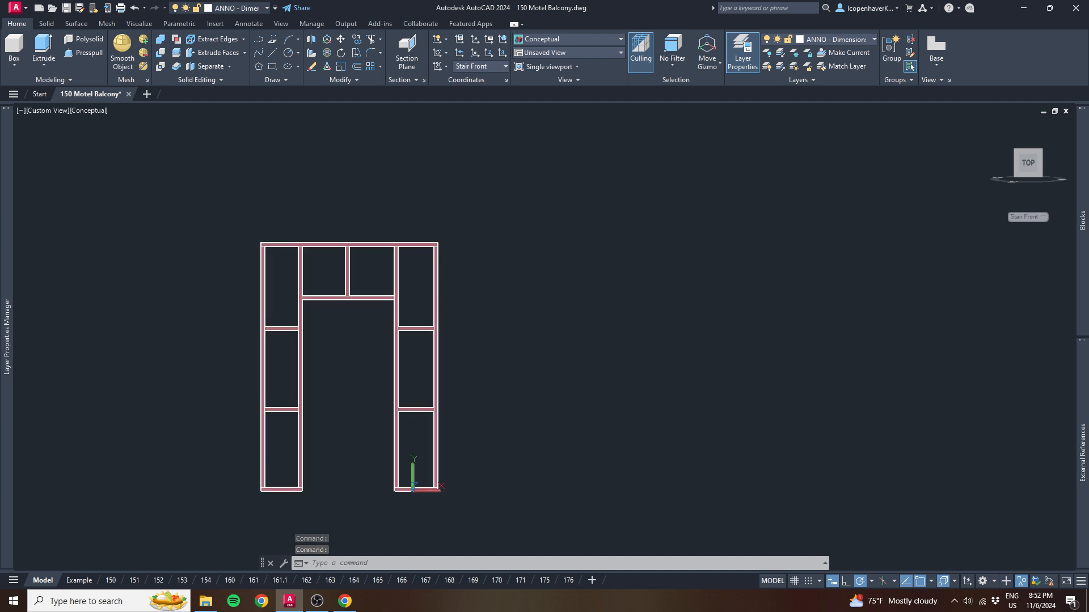
middle_click_drag(357, 359, 422, 340)
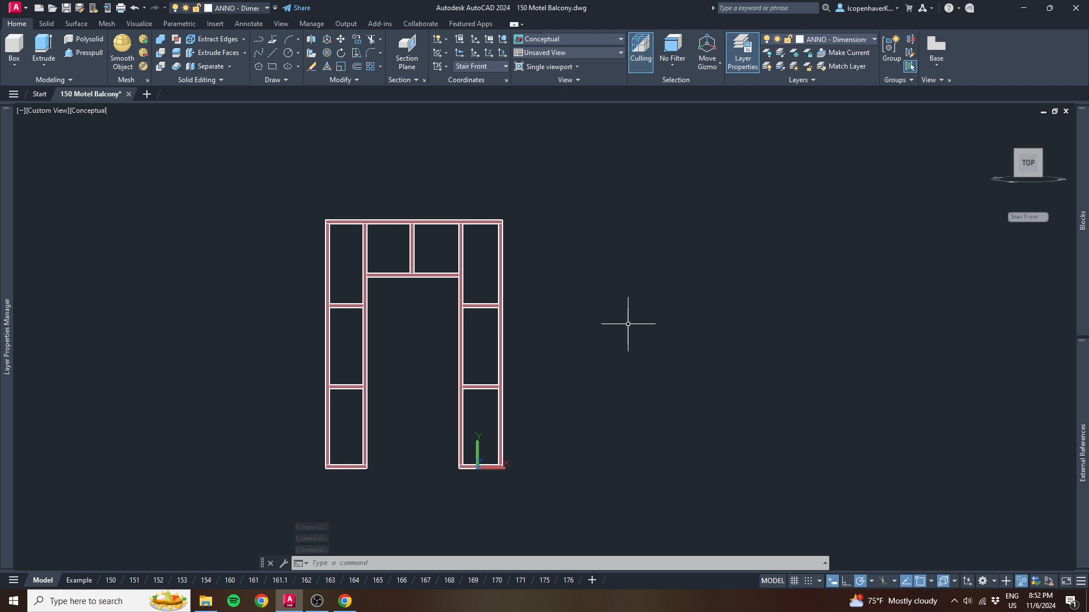
- Select the entire doorway frame and realign the view squarely to the Top face of the Stair Front UCS
left_click(574, 324)
left_click(437, 316)
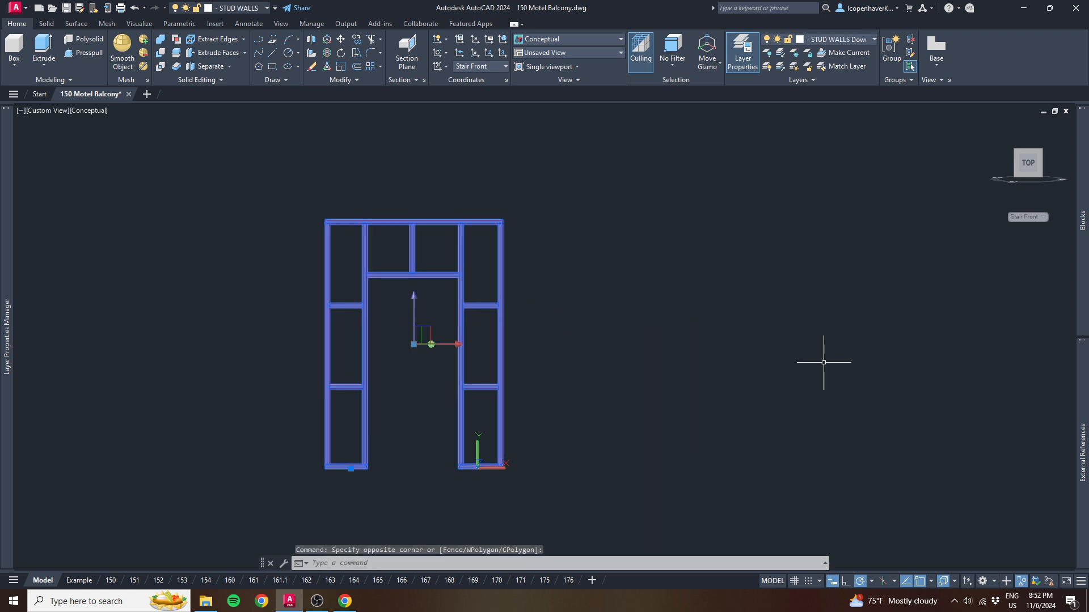
left_click(1027, 164)
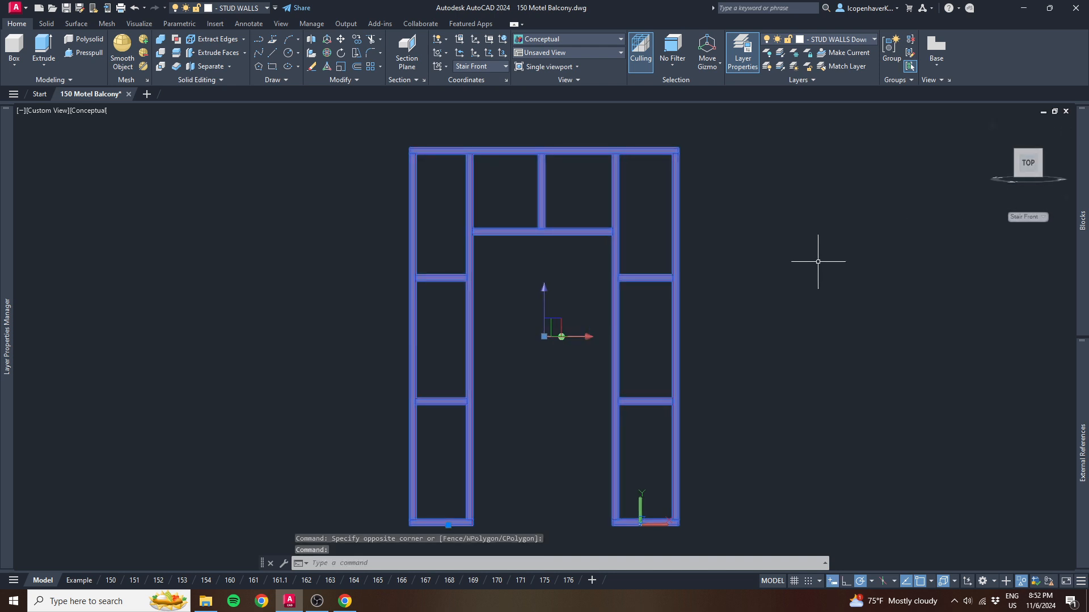
- Create a base view of the doorway frame from model space on the Example layout at 1/2" = 1'-0", using the current orientation
type("view")
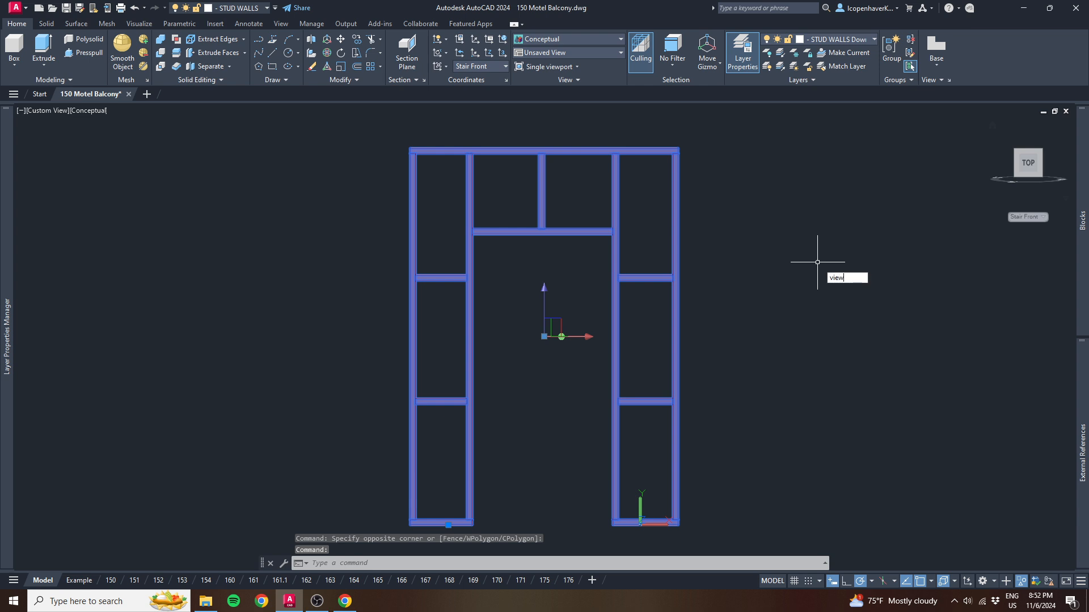
key("Return")
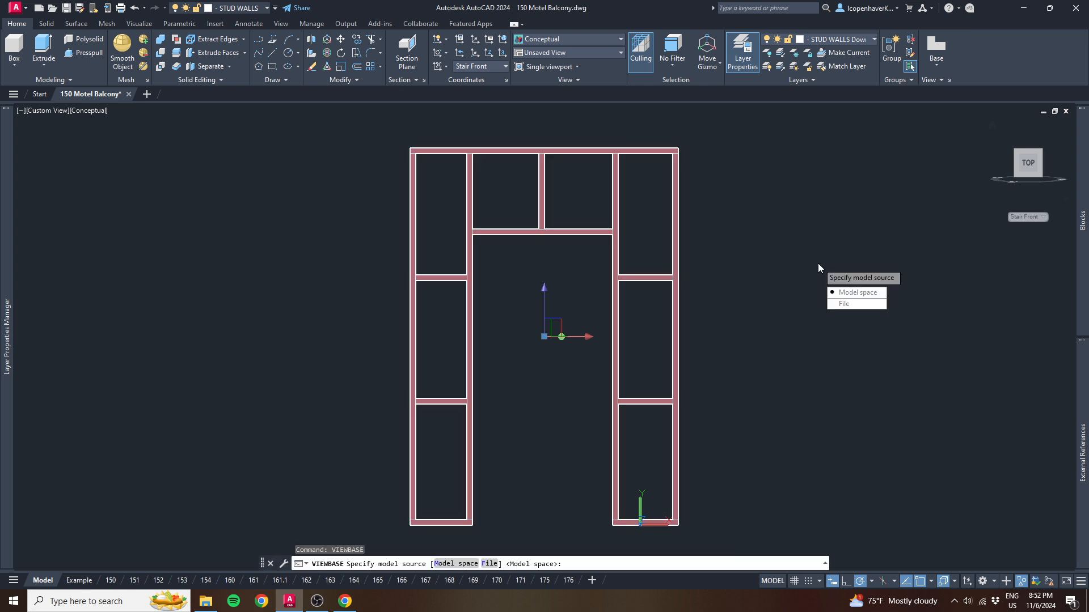
key("Return")
key("Return")
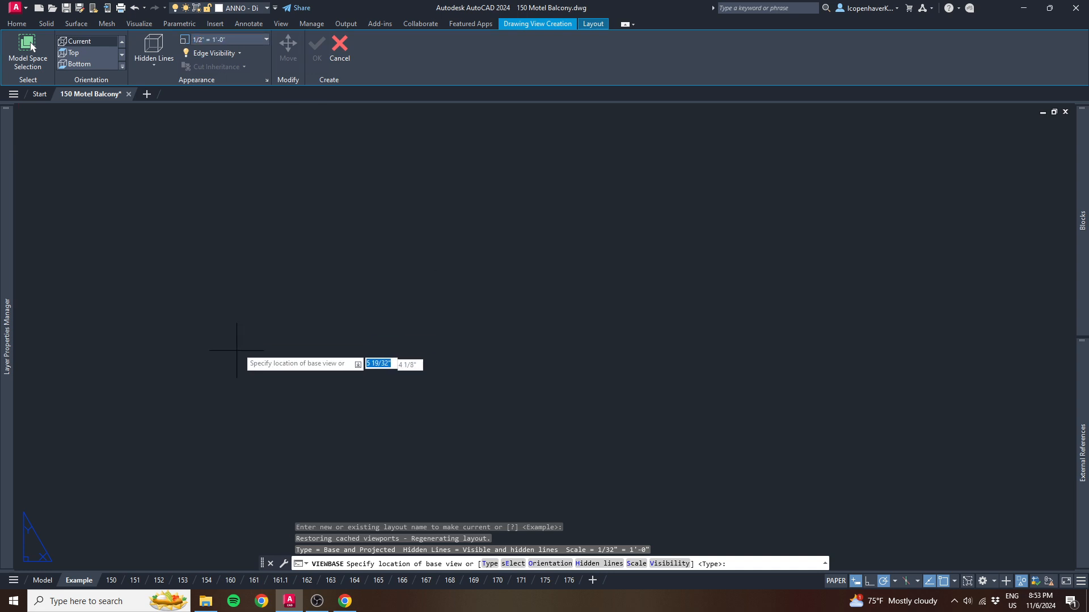
scroll(255, 340, "down", 5)
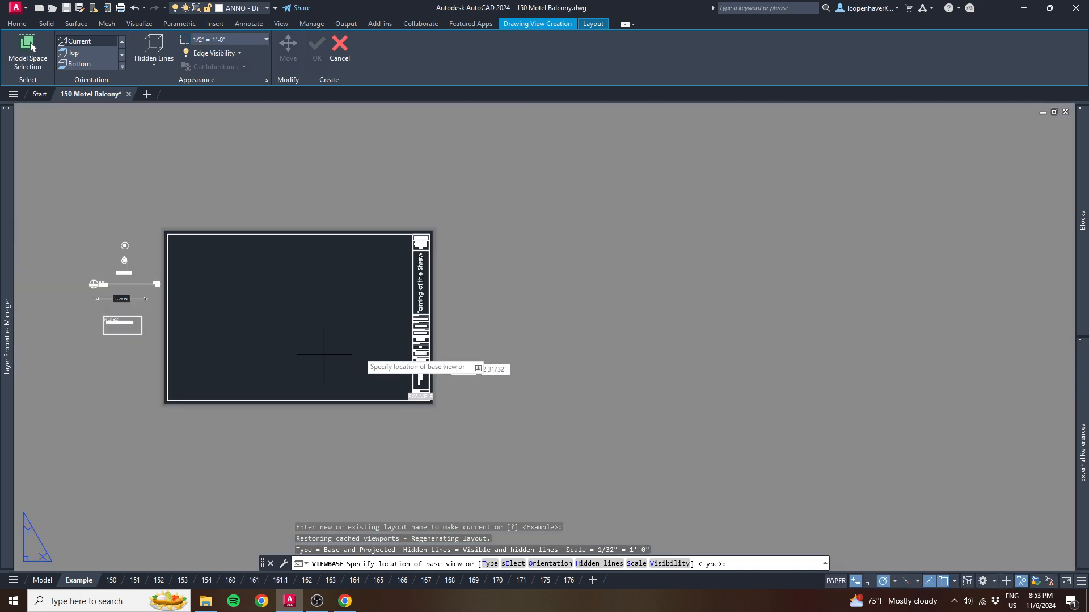
middle_click_drag(582, 346, 803, 344)
scroll(803, 344, "down", 2)
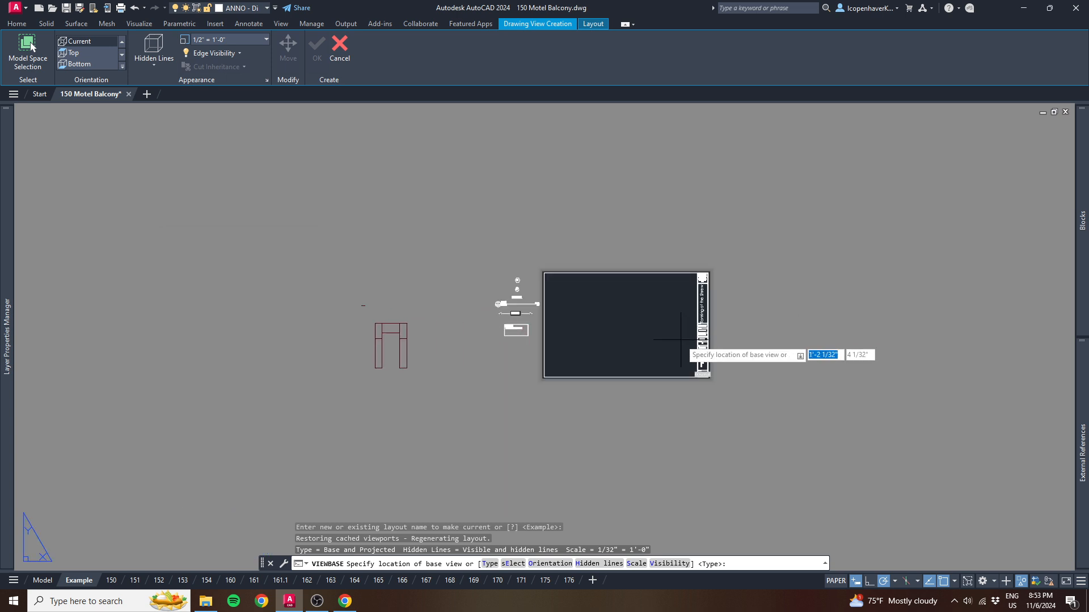
scroll(688, 338, "up", 2)
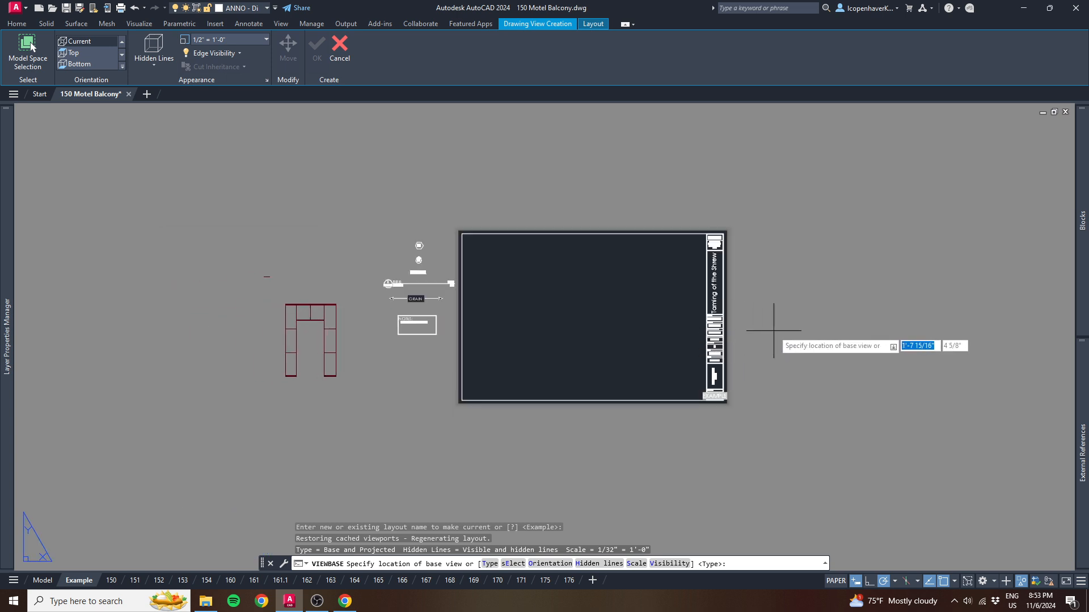
left_click(528, 352)
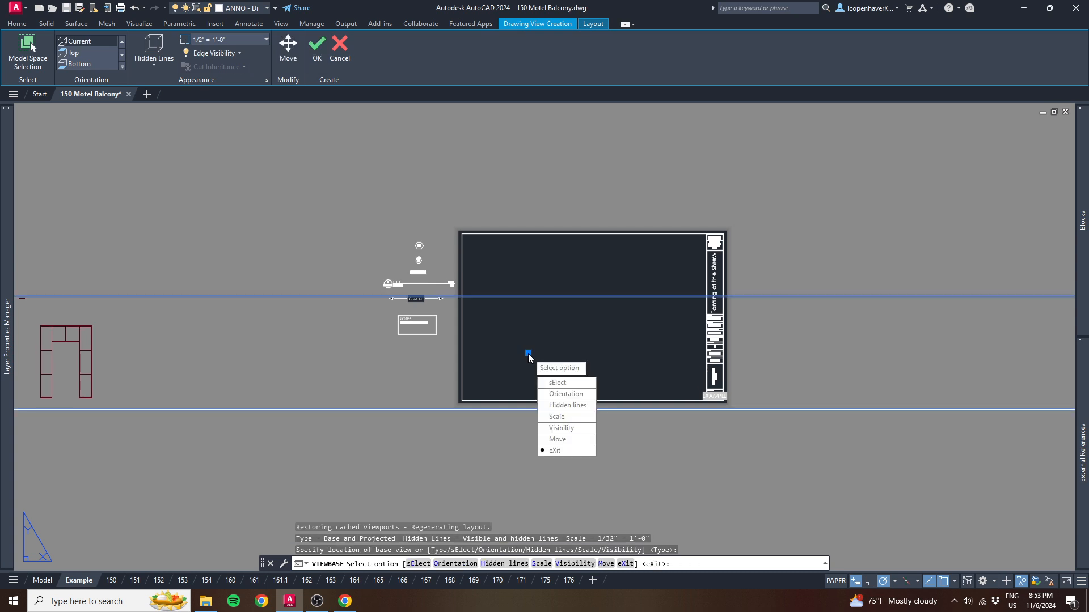
key("Return")
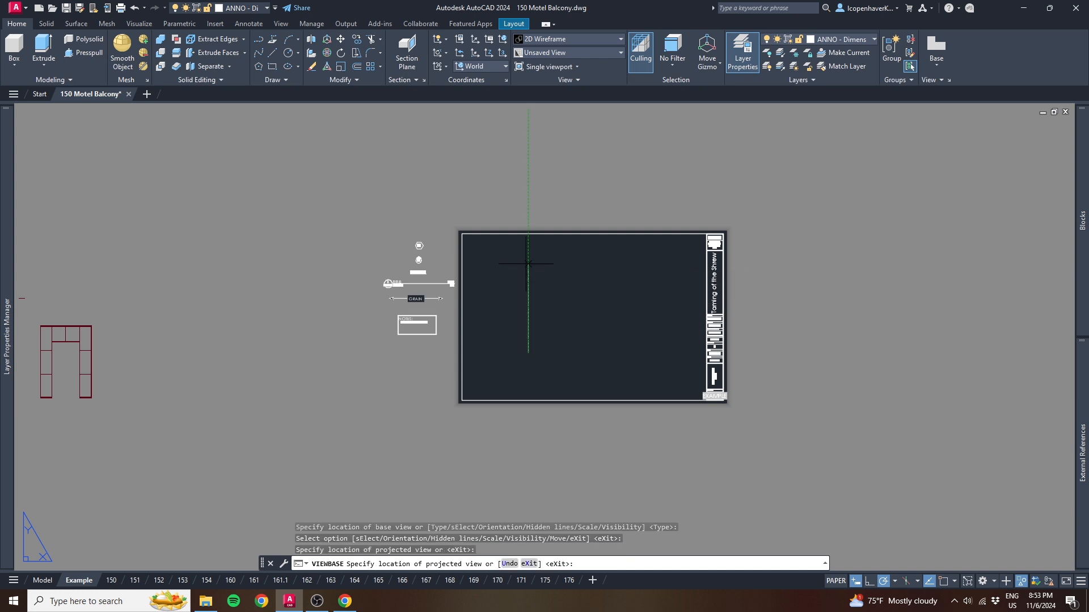
- Place the projected views around the base view, including one to its side, and finish creating the views
left_click(619, 346)
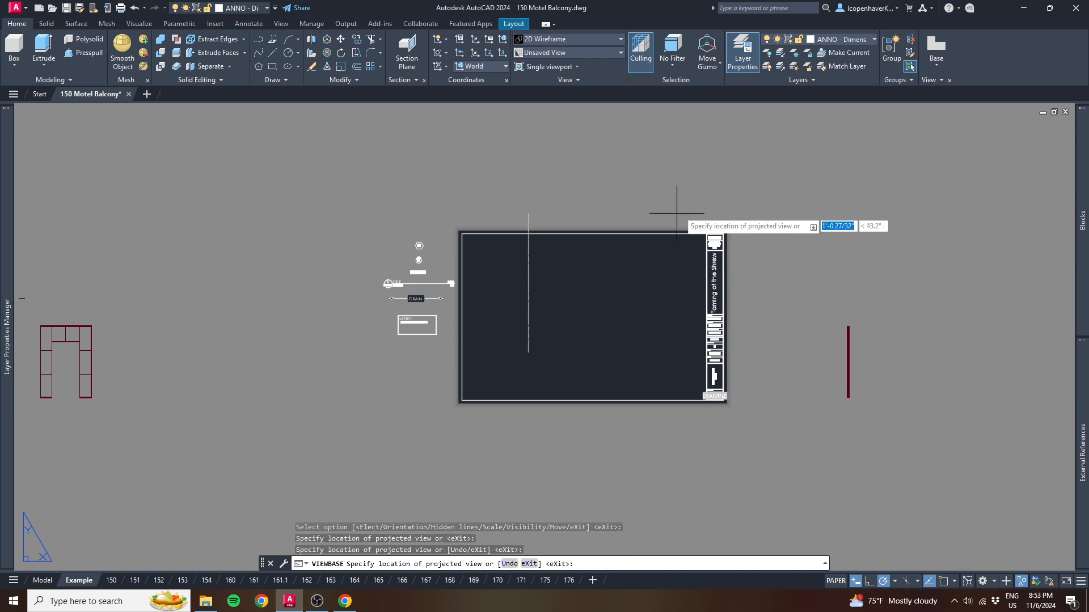
left_click(734, 194)
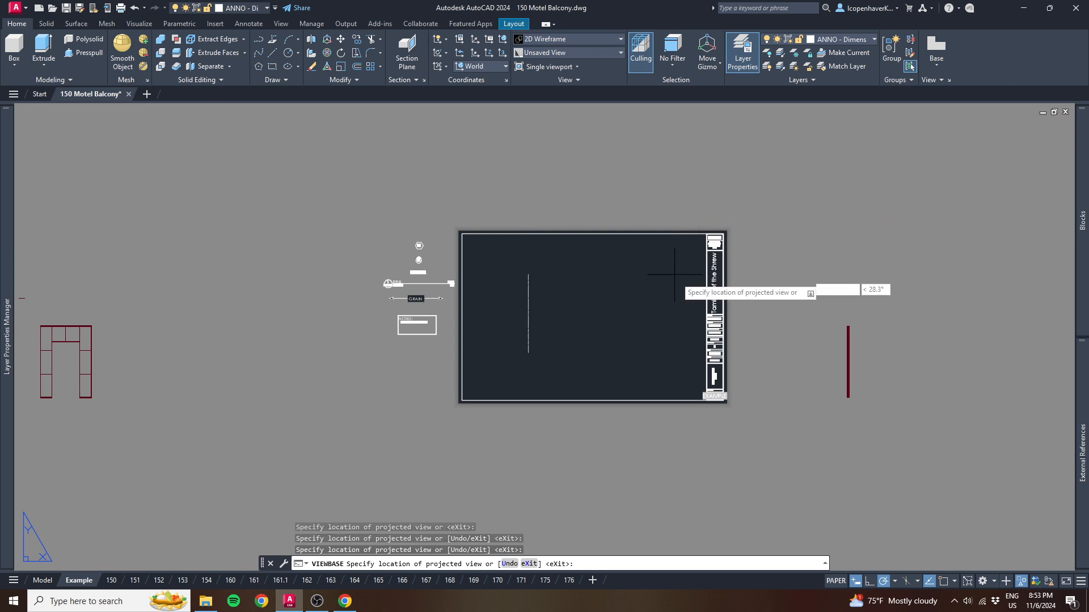
key("Return")
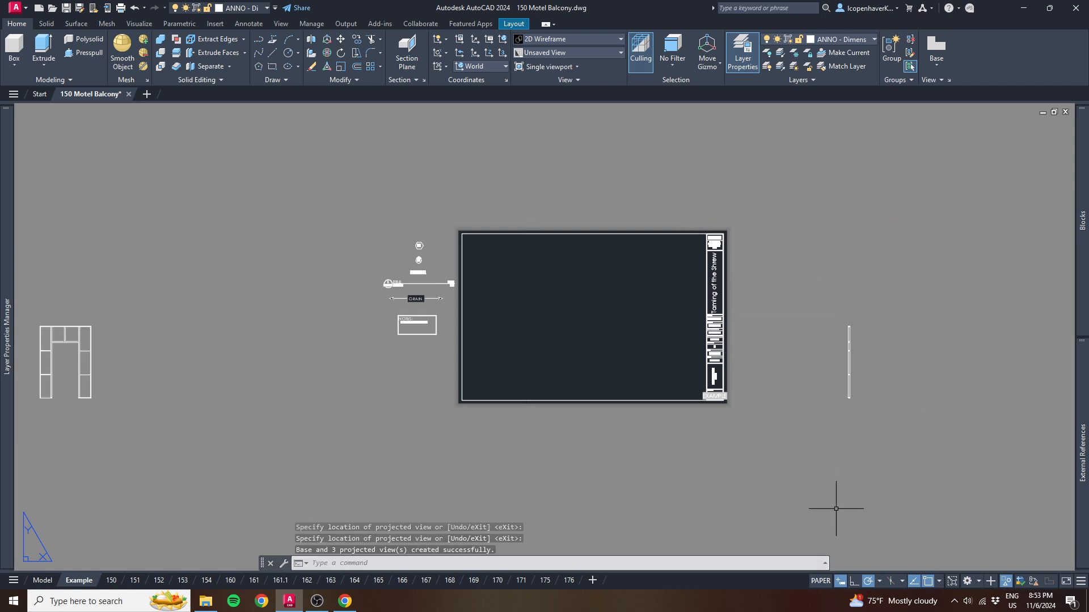
- Move the doorway's front view from outside the sheet into the lower corner of the title block border, nearest the annotation symbols
scroll(783, 405, "down", 2)
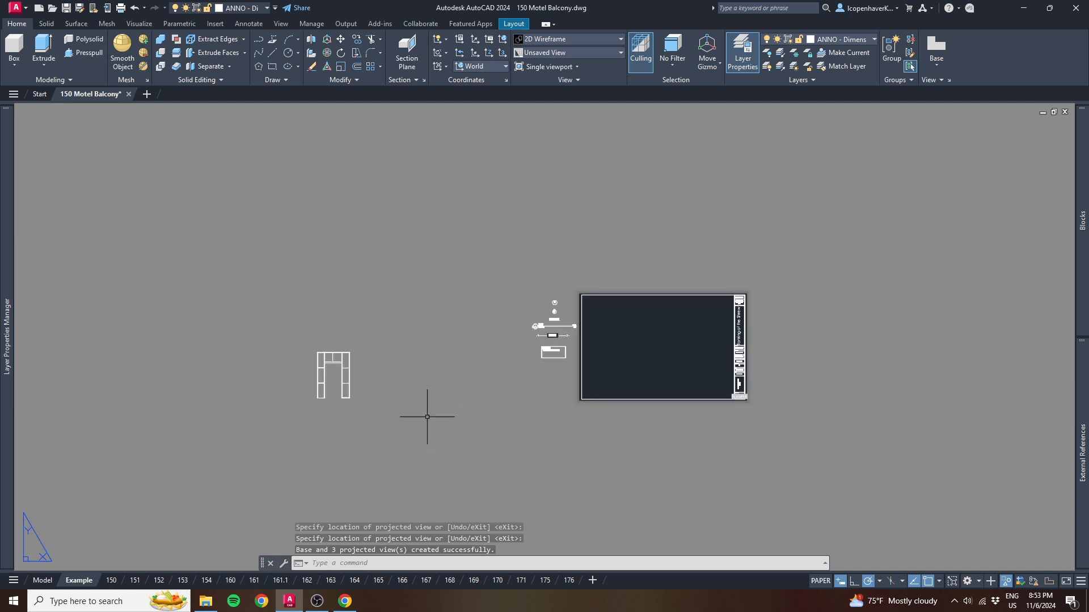
left_click(340, 382)
left_click(333, 375)
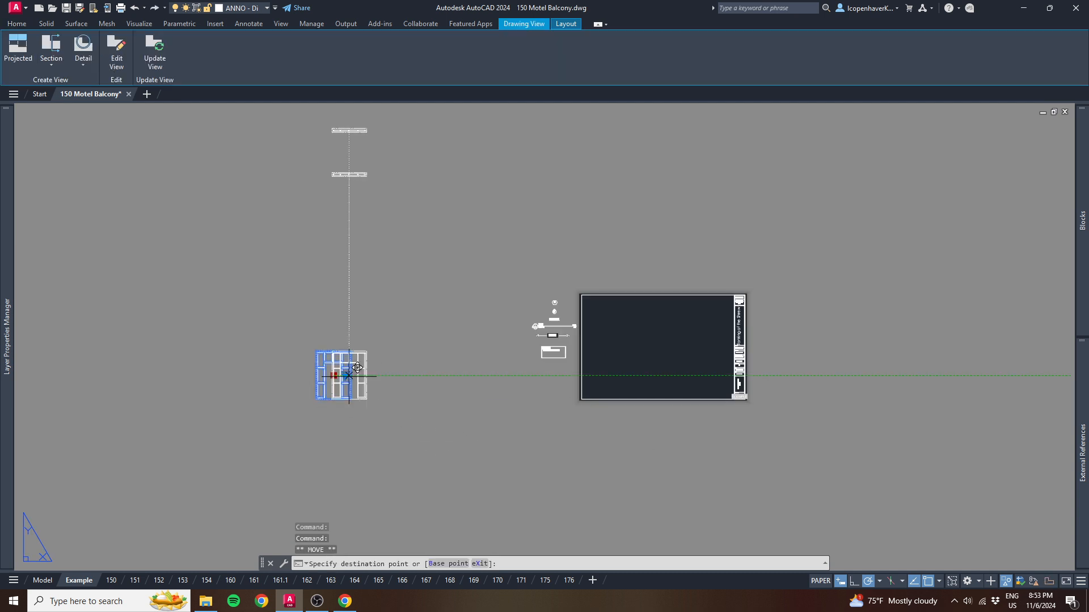
left_click(644, 379)
key("Escape")
- Move the projected side view onto the sheet beside the doorway's front view
left_click(940, 415)
left_click(805, 326)
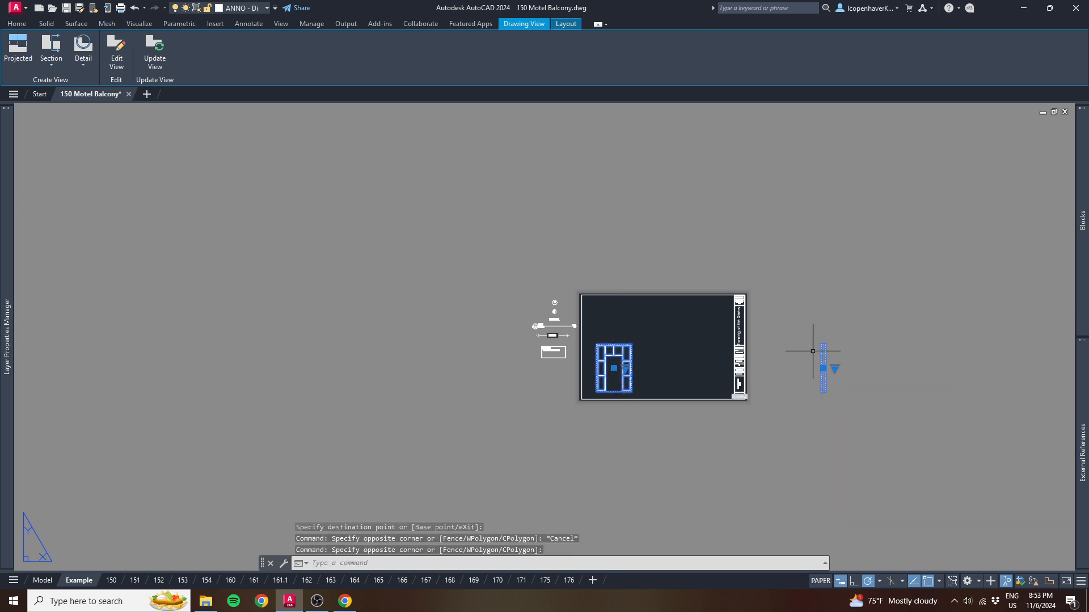
left_click(823, 369)
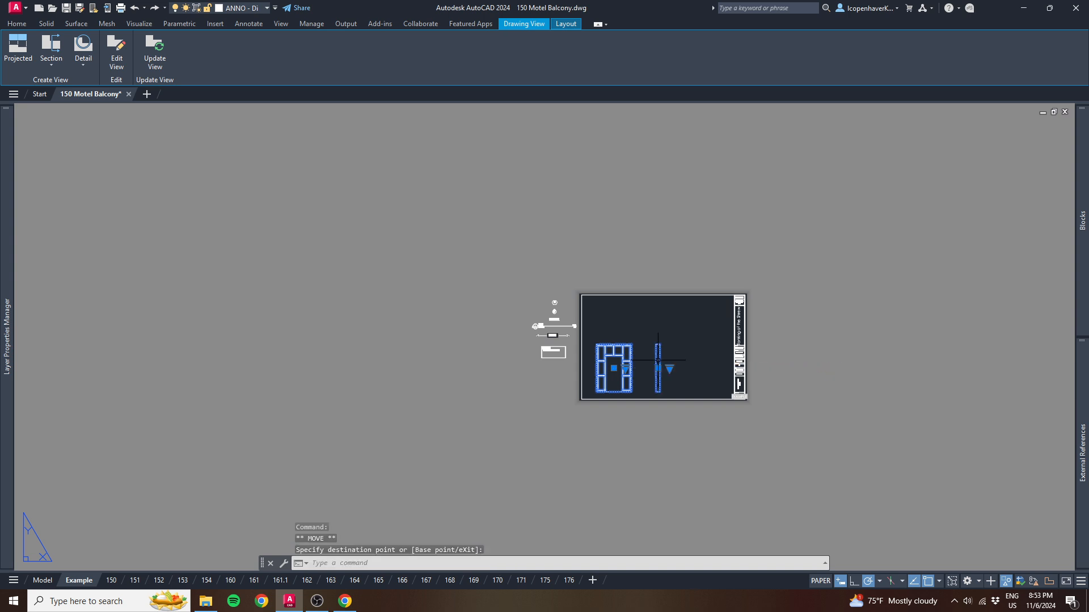
left_click(658, 360)
- Move the projected top view down onto the sheet, directly above the doorway's front view
left_click(662, 243)
left_click(544, 137)
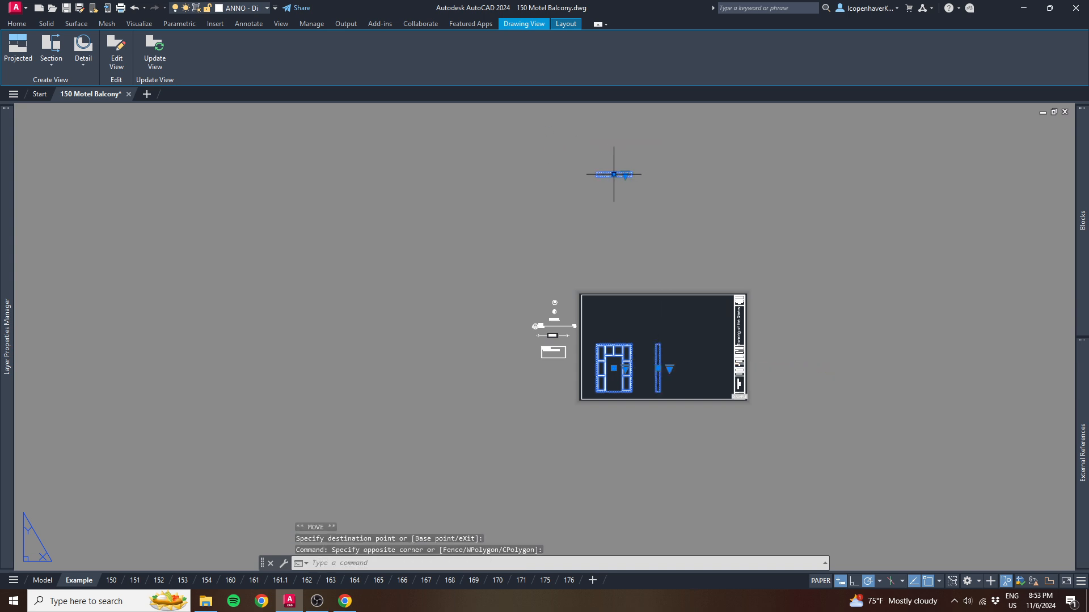
left_click(613, 174)
left_click(614, 318)
key("Escape")
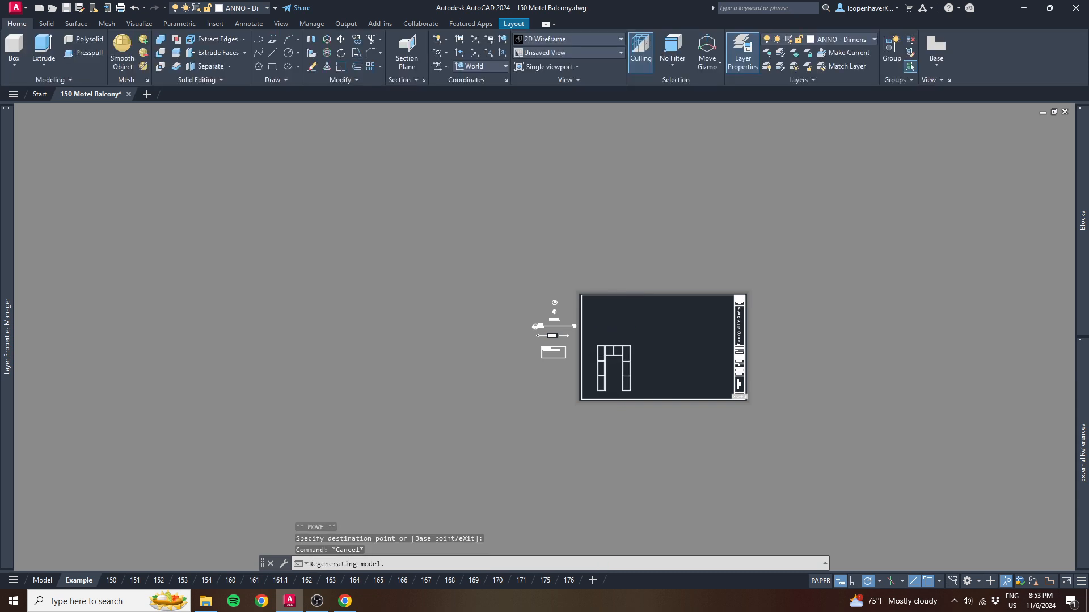
- Examine the stud and blocking lines in the doorway's front view and in the projected top view
scroll(529, 354, "up", 5)
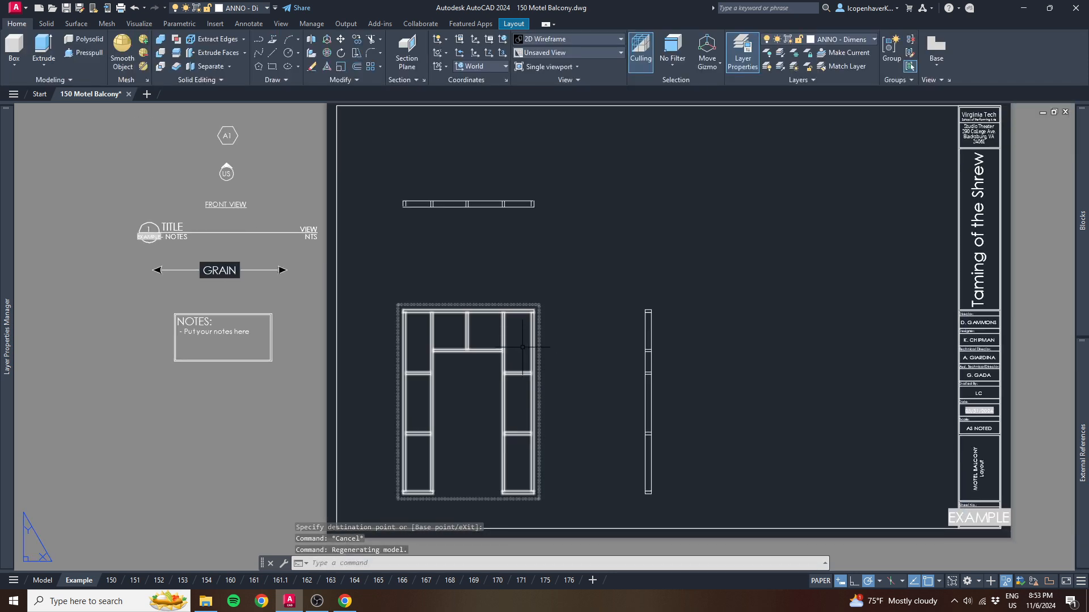
scroll(505, 374, "up", 2)
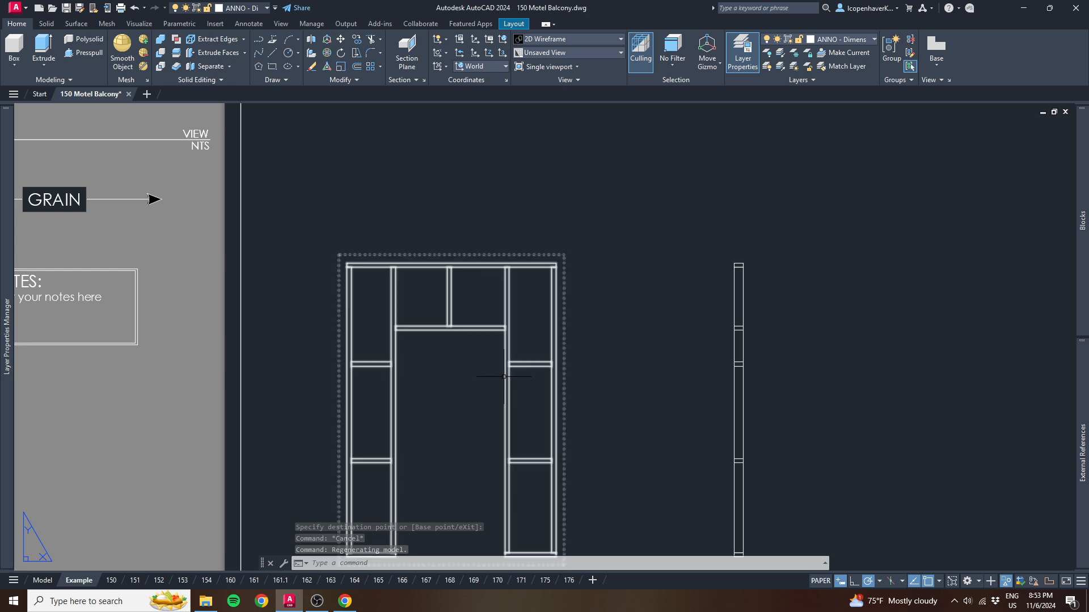
scroll(490, 384, "down", 2)
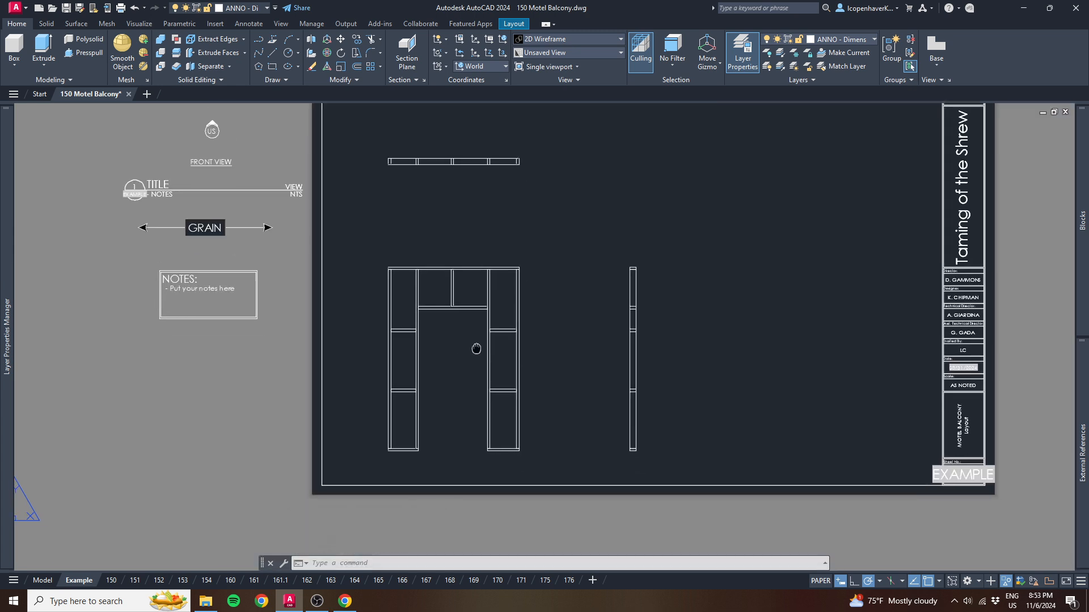
scroll(512, 339, "up", 3)
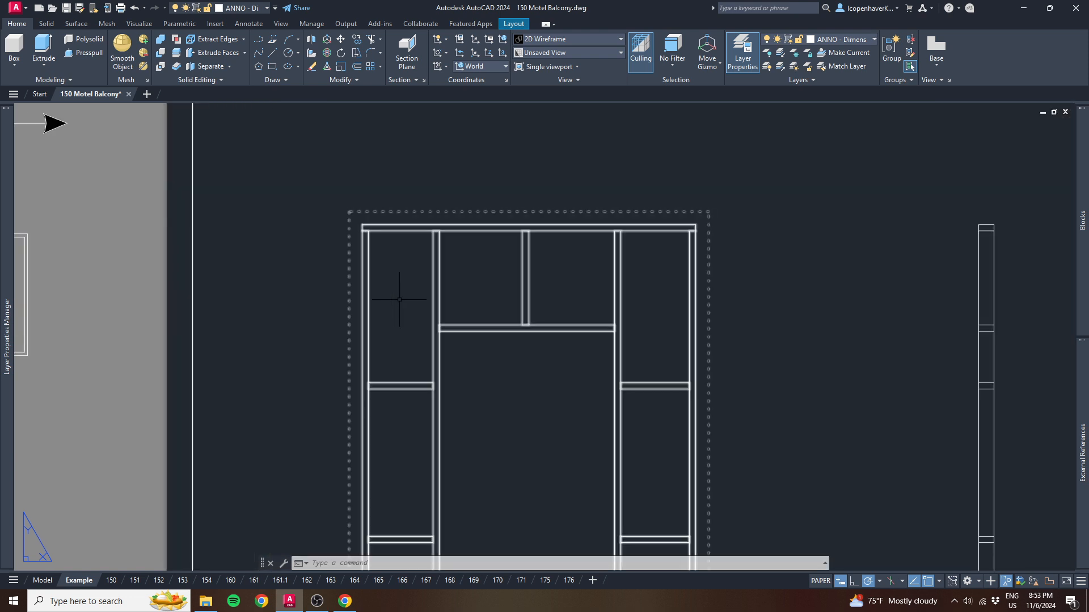
scroll(709, 357, "down", 5)
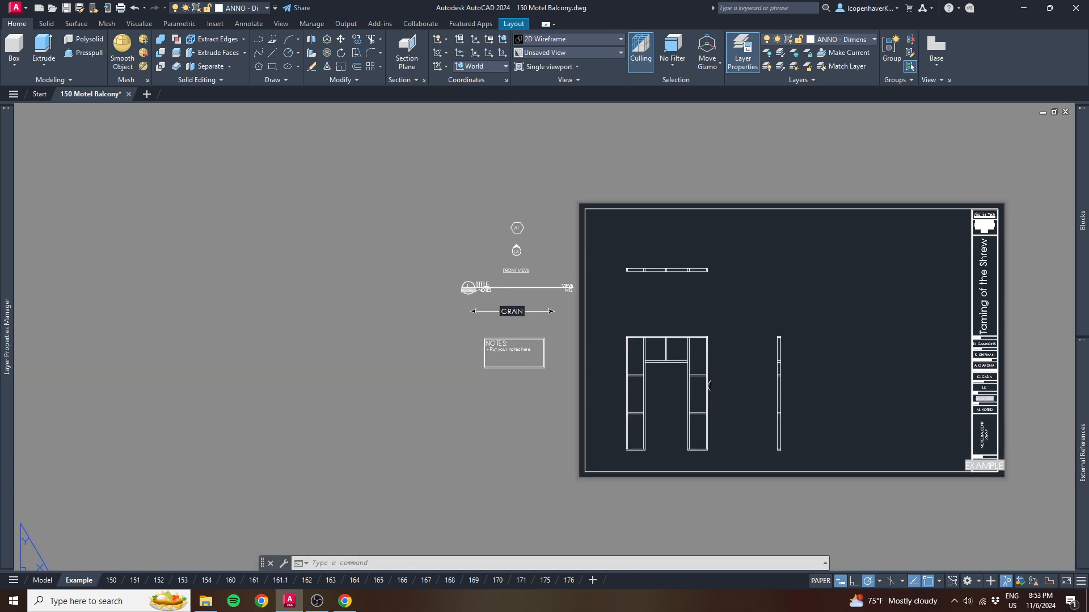
middle_click_drag(711, 376, 548, 371)
scroll(491, 265, "up", 6)
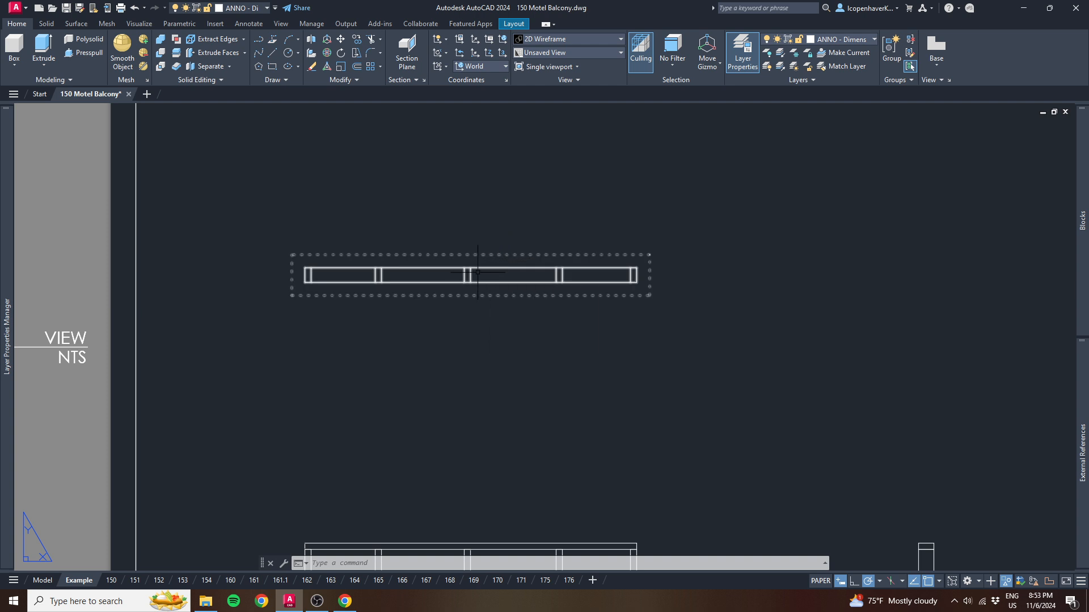
- Inspect the stud lines of the projected top view up close, open its properties, and clear the selection
left_click(471, 275)
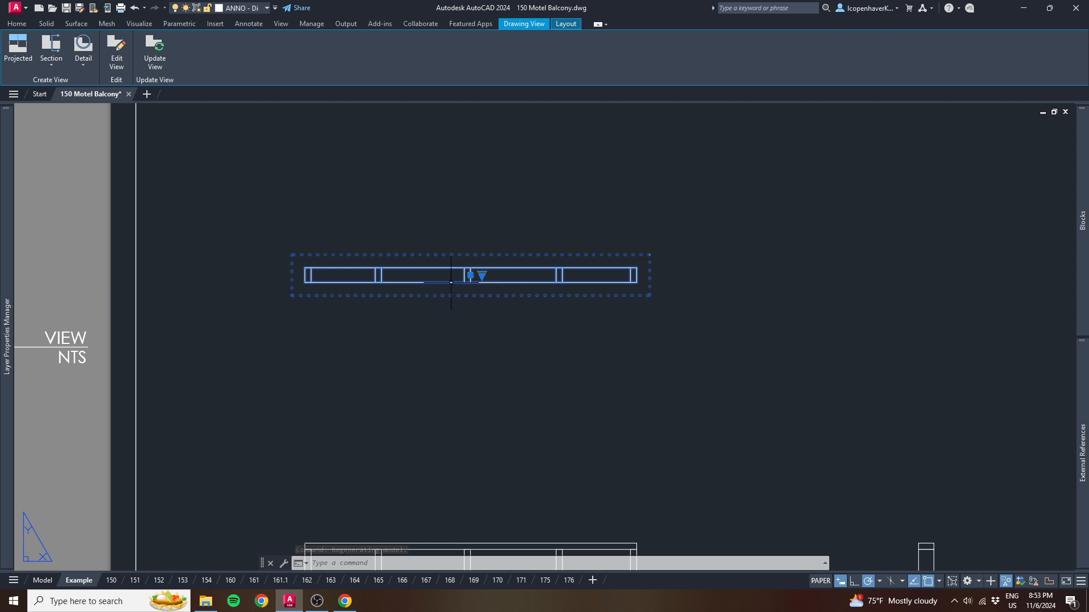
scroll(309, 278, "up", 5)
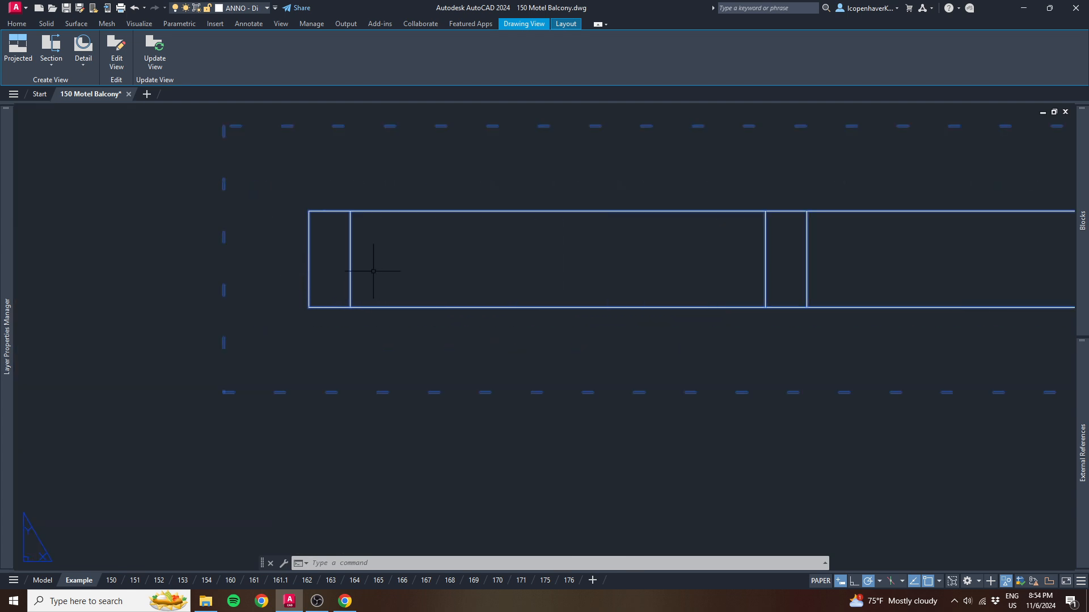
scroll(374, 272, "down", 8)
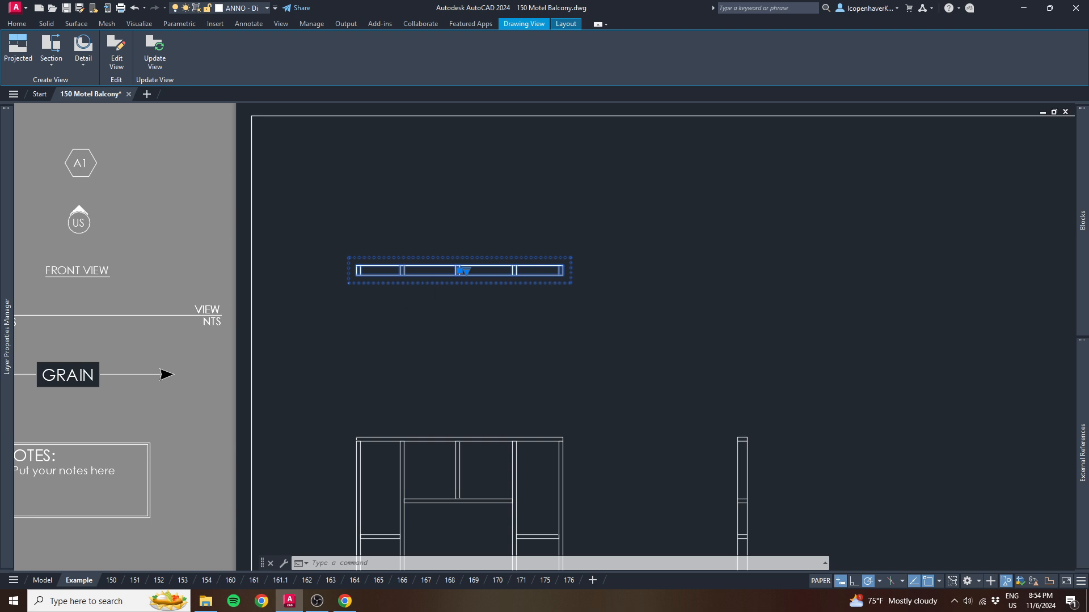
scroll(497, 309, "down", 3)
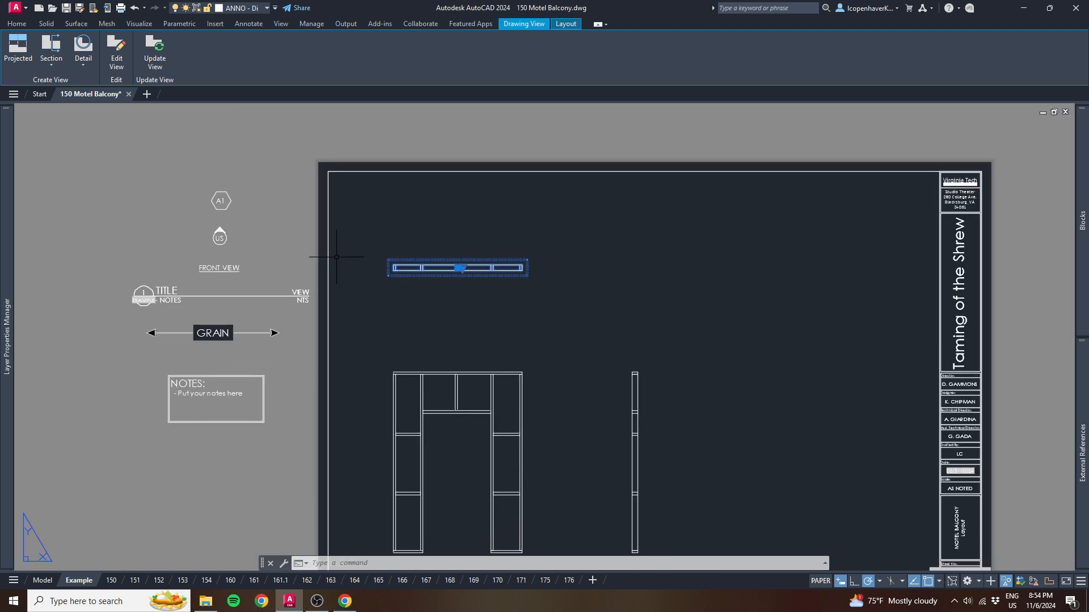
type("prop")
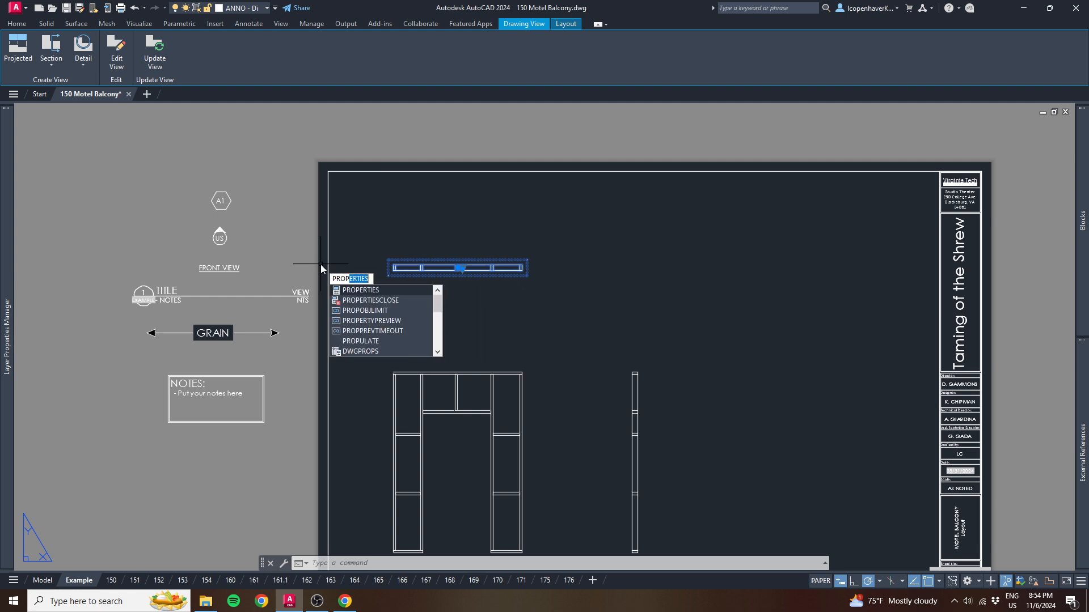
key("Return")
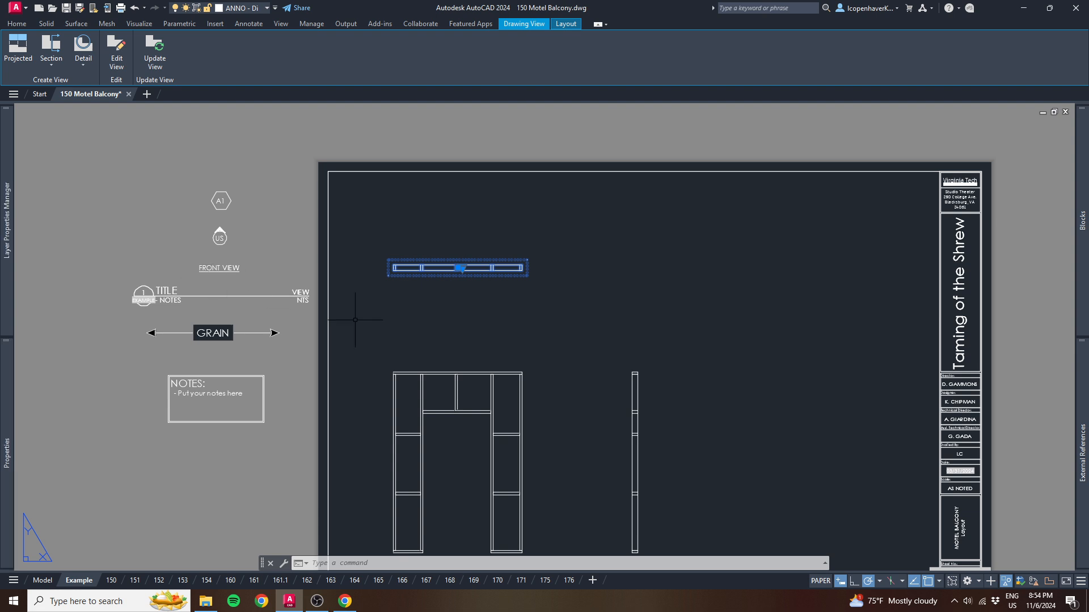
left_click(454, 316)
key("Escape")
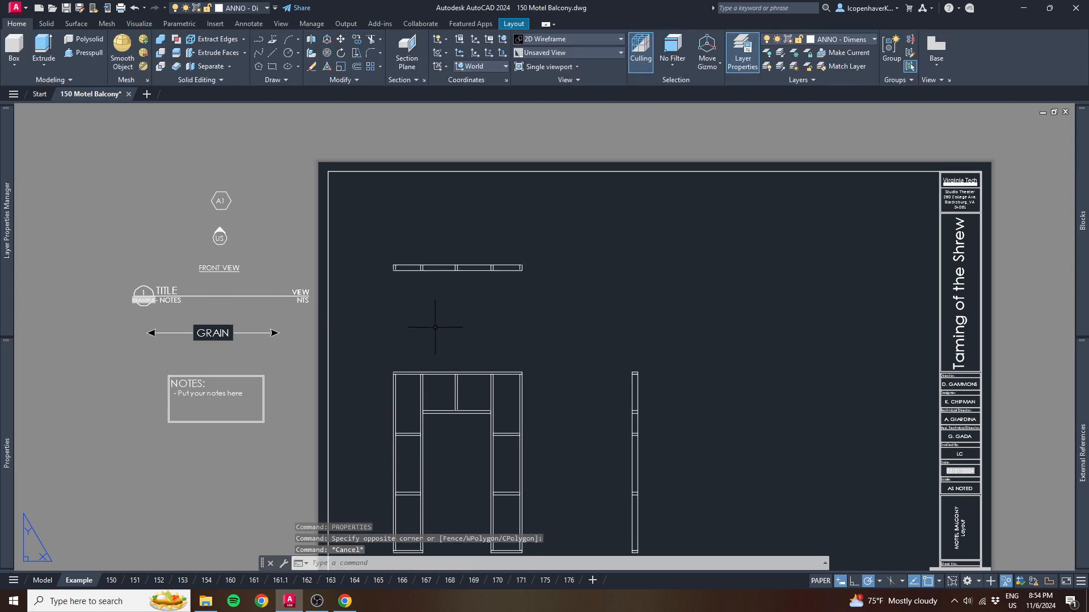
- Set the global linetype scale (LTSCALE) to 0.5 and check the hidden lines in the top view
type("ltscale")
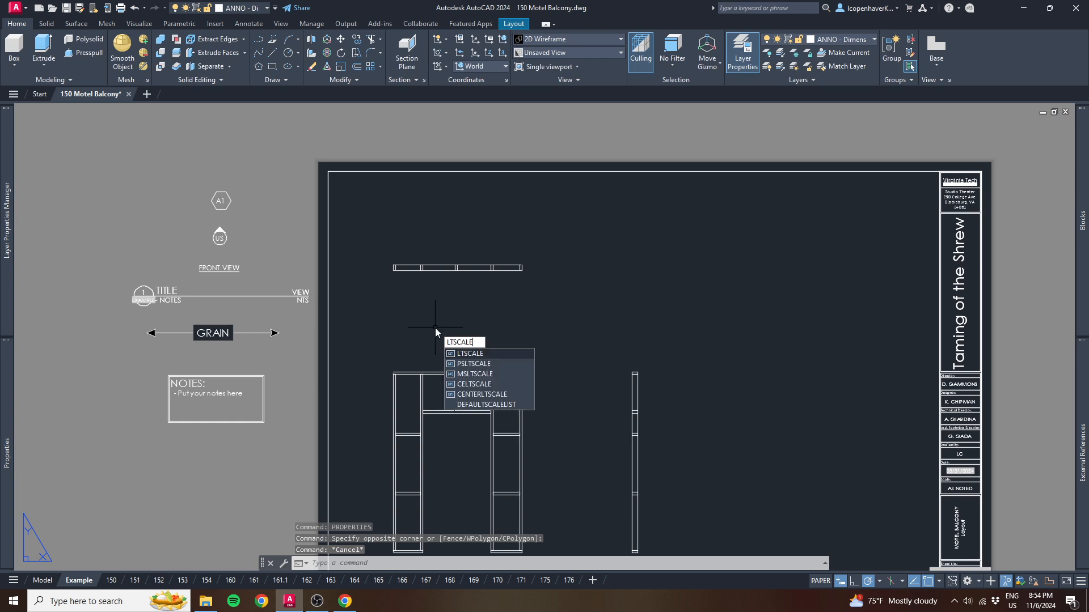
key("Return")
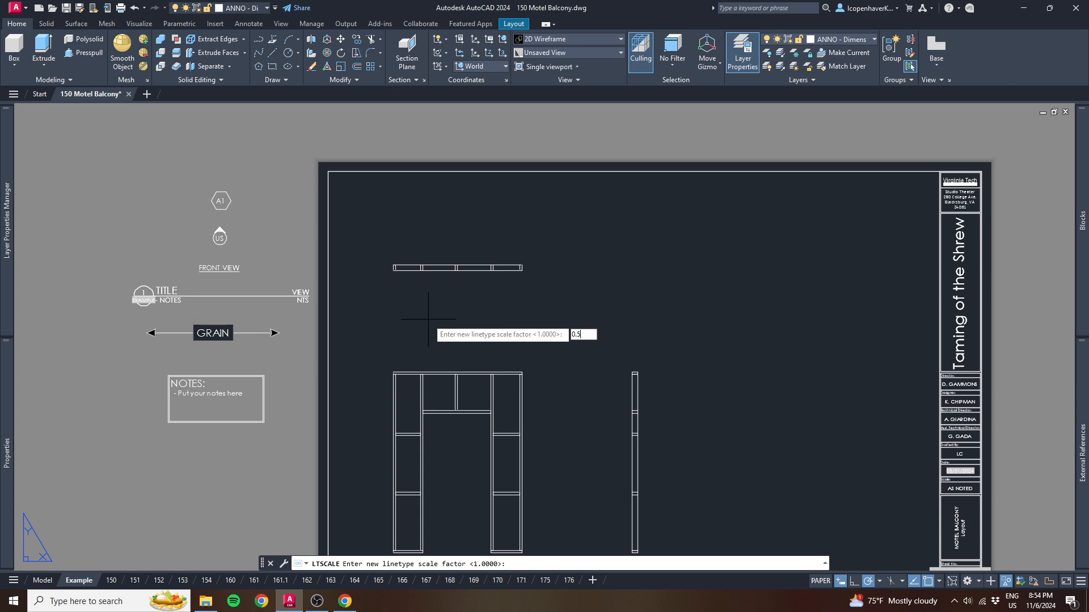
key("Return")
scroll(441, 307, "up", 10)
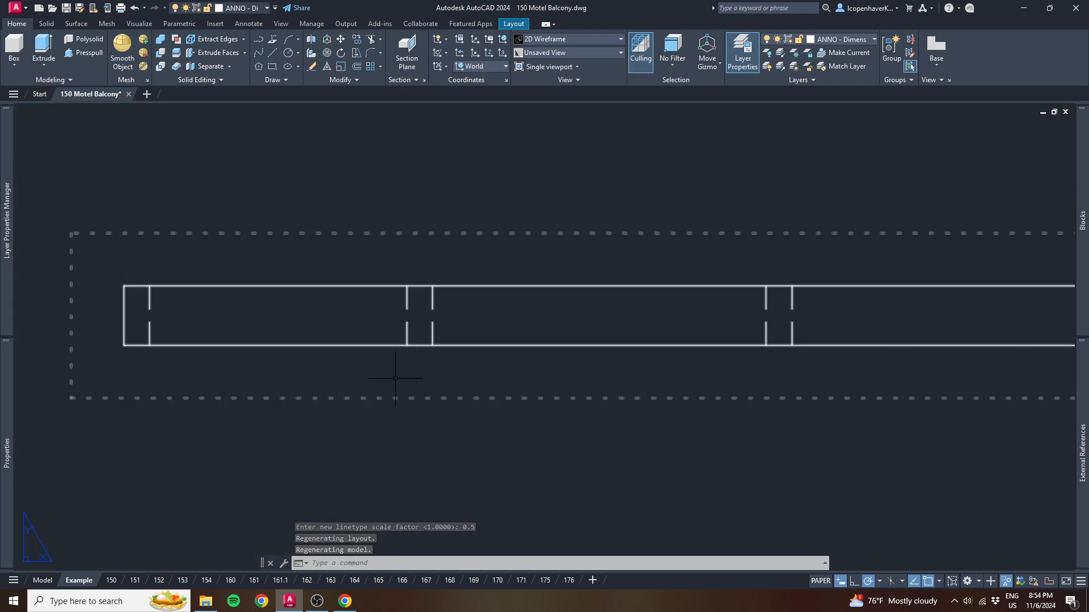
- Delete the projected top view above the doorway's front view on the Example sheet
scroll(395, 379, "down", 5)
scroll(814, 384, "down", 2)
middle_click_drag(717, 456, 559, 306)
scroll(621, 337, "down", 2)
middle_click_drag(621, 336, 434, 253)
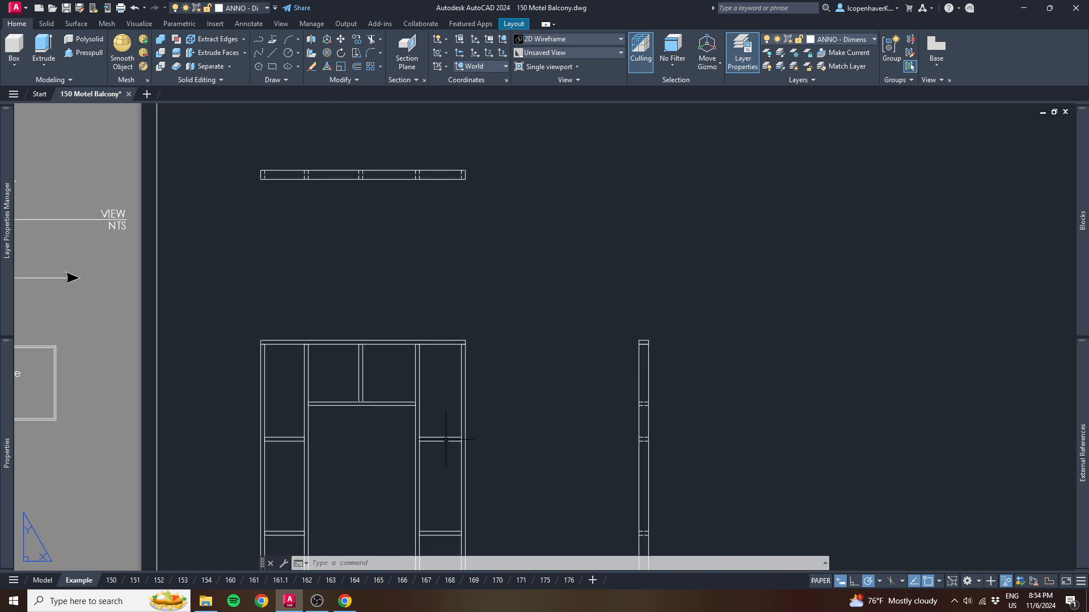
scroll(490, 371, "down", 3)
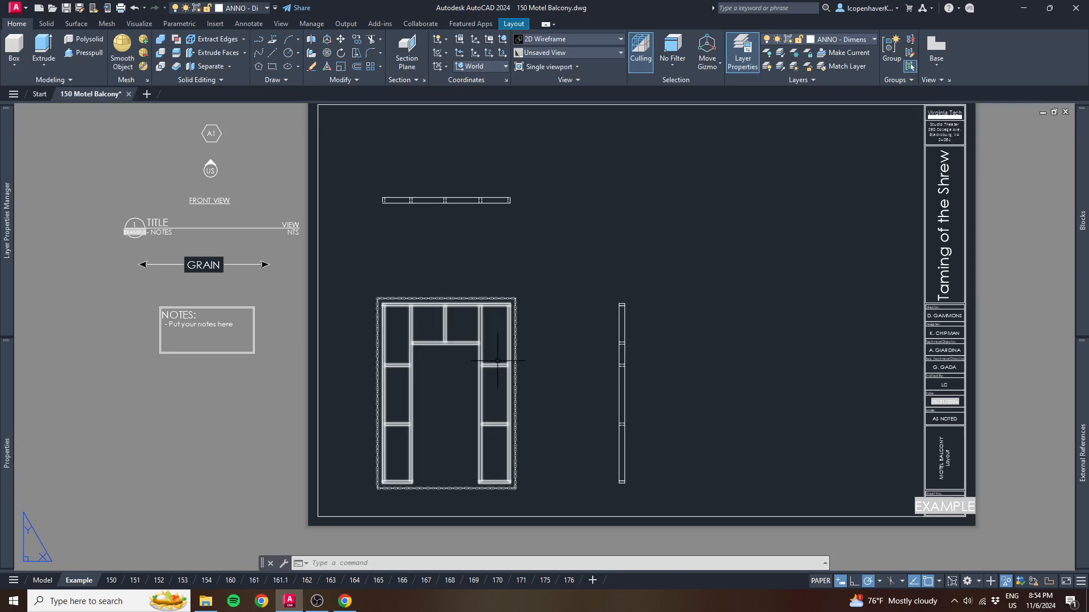
middle_click_drag(504, 323, 495, 331)
left_click(451, 210)
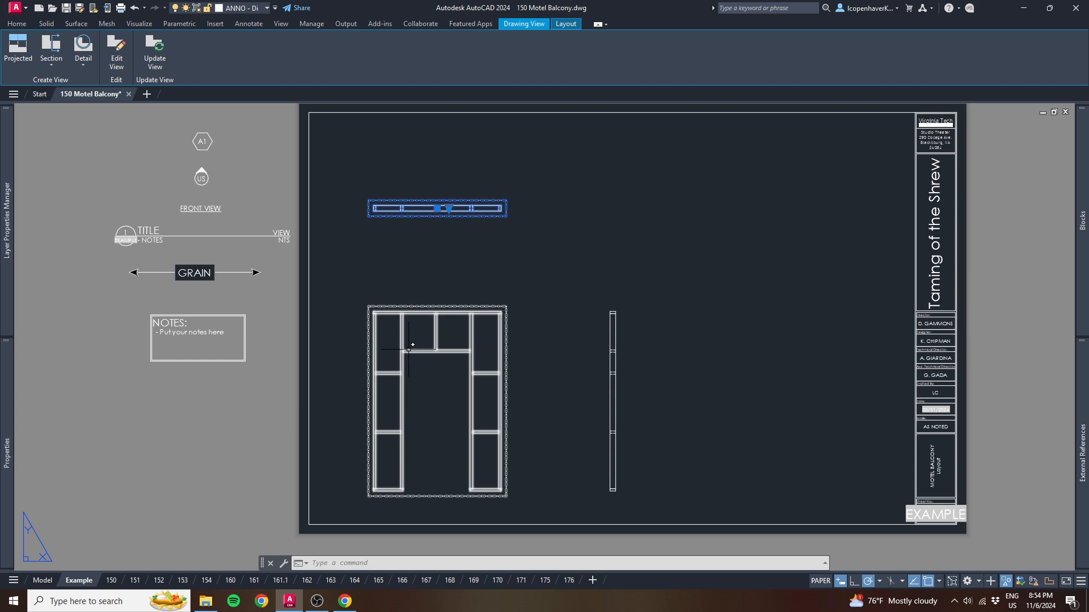
key("Escape")
left_click(462, 229)
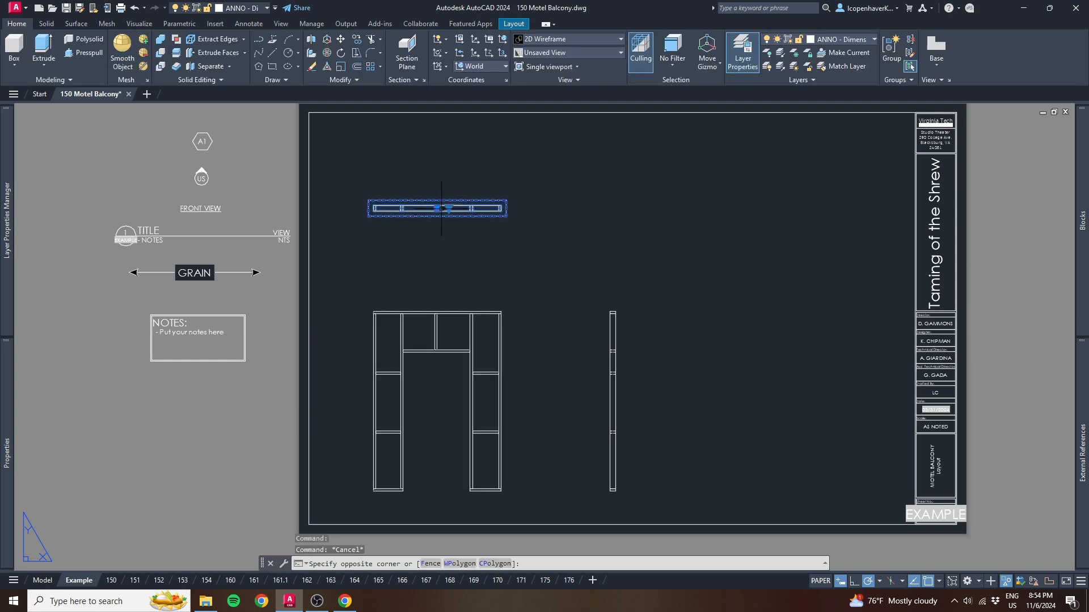
left_click(441, 209)
key("Delete")
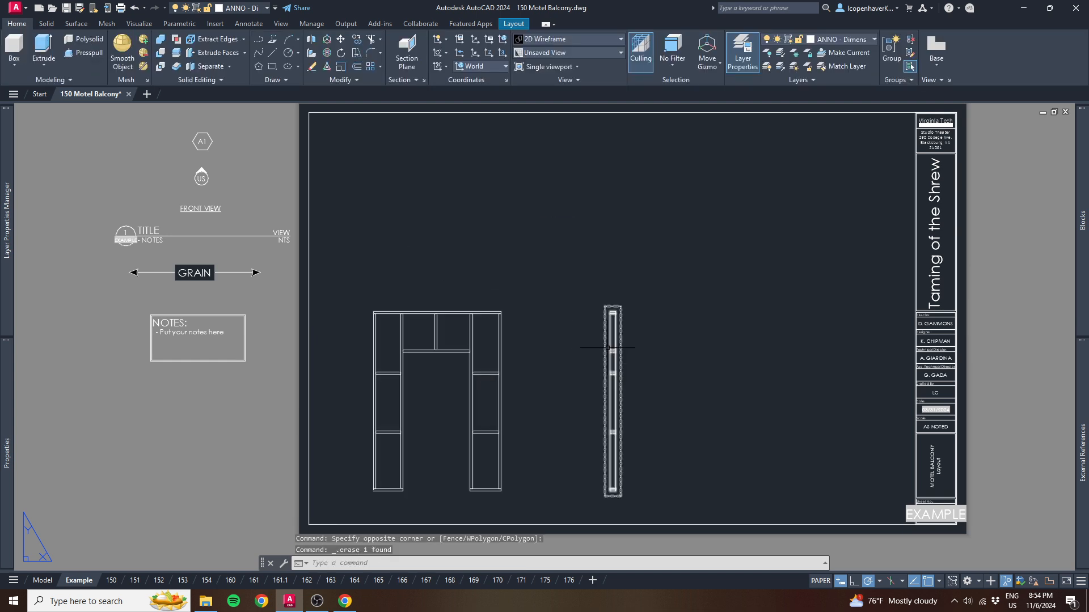
- Delete the projected side view beside the doorway's front view
scroll(609, 355, "up", 4)
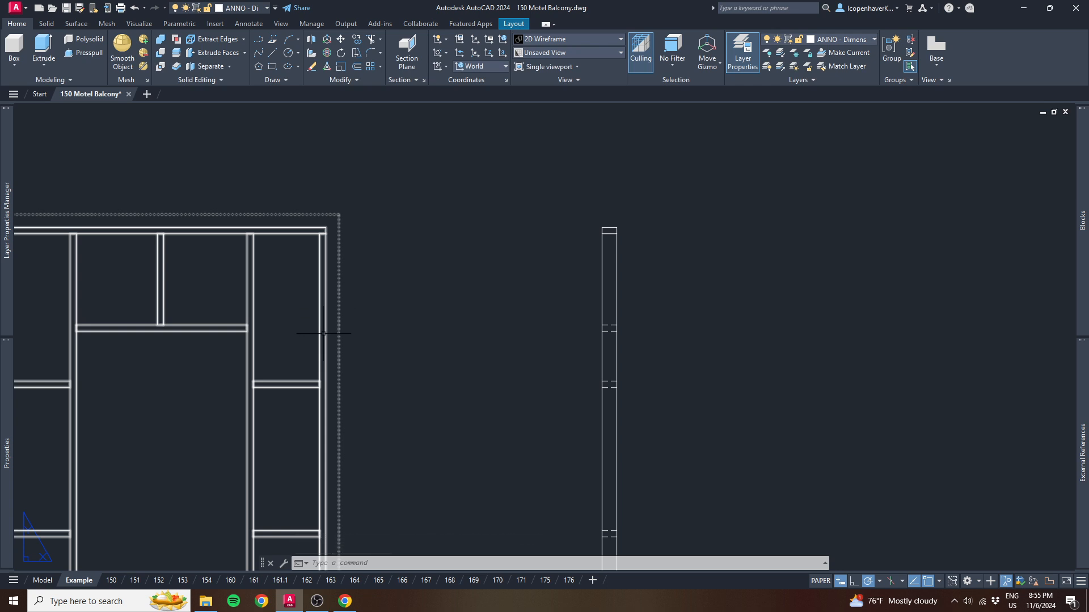
scroll(611, 286, "down", 3)
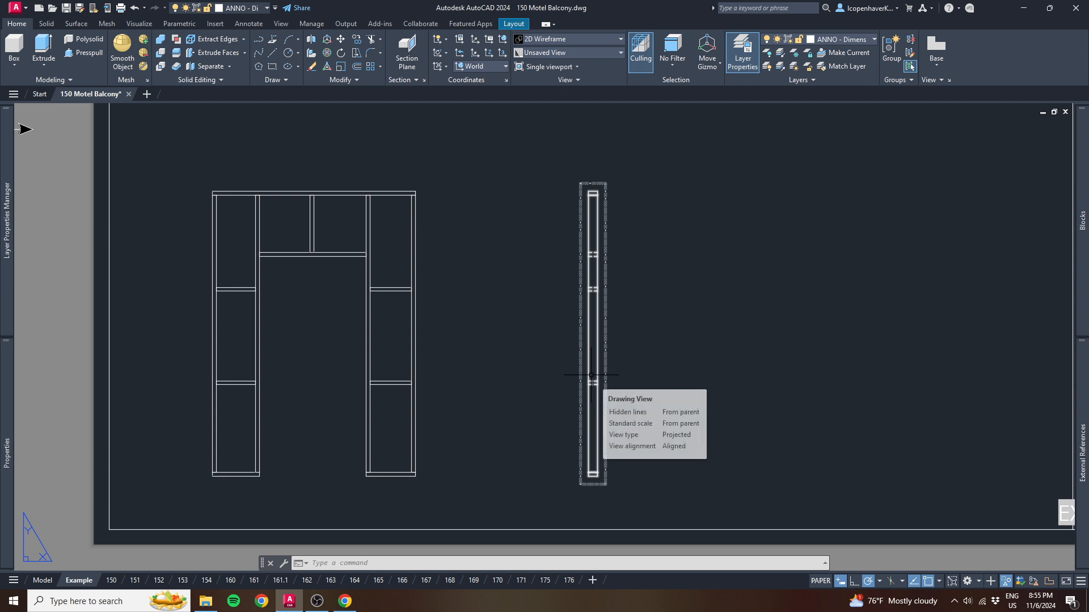
left_click(626, 382)
left_click(579, 366)
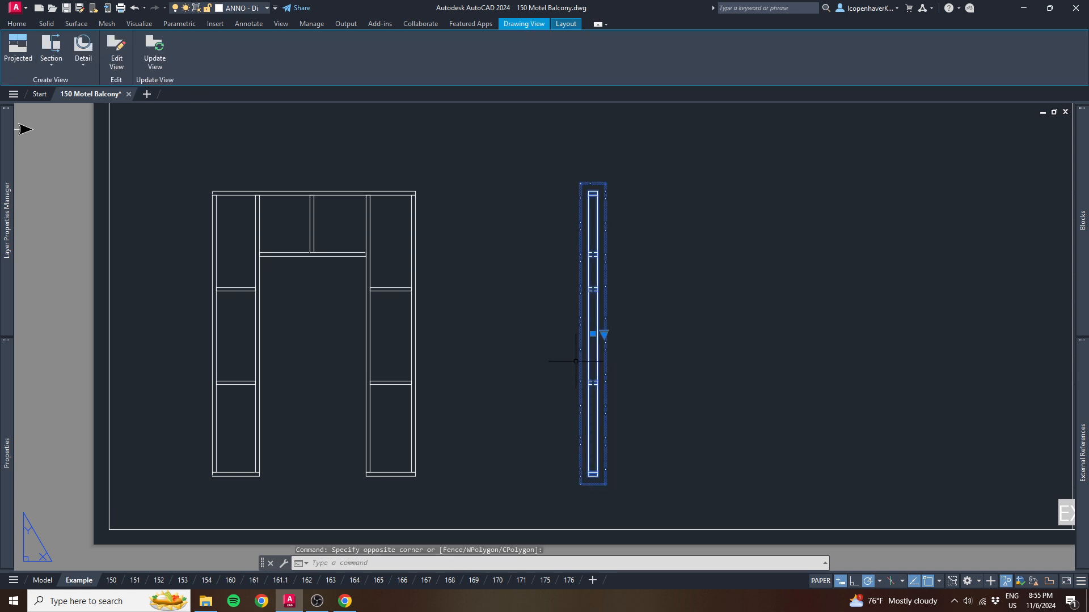
key("Delete")
- Delete the doorway's front base view, clearing the Example sheet of drawing views
mouse_move(333, 396)
middle_mouse_down()
mouse_move(380, 352)
mouse_move(389, 374)
middle_mouse_up()
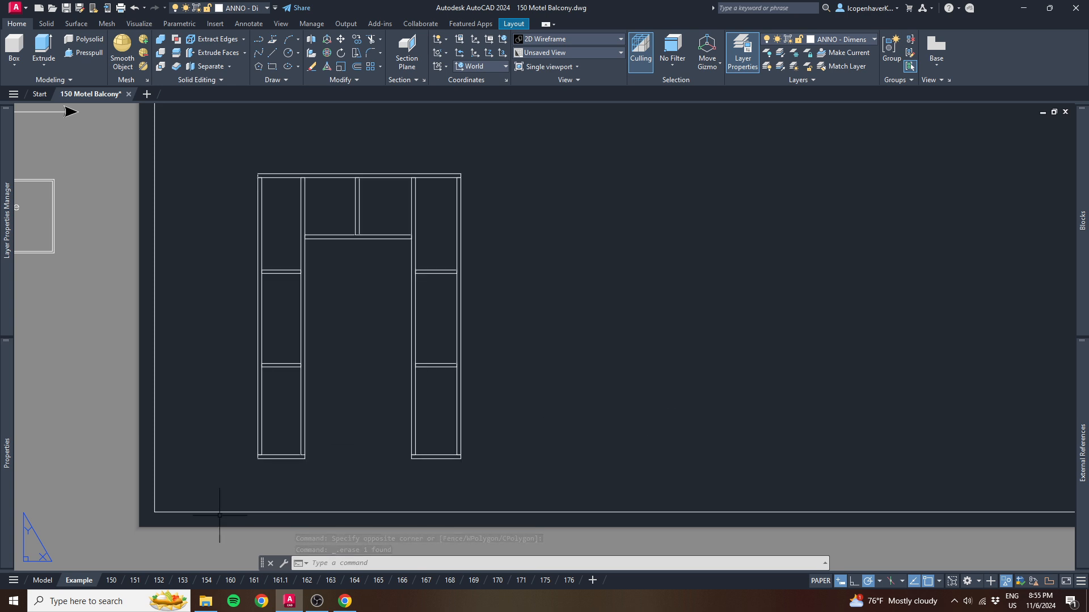
left_click(561, 352)
left_click(397, 326)
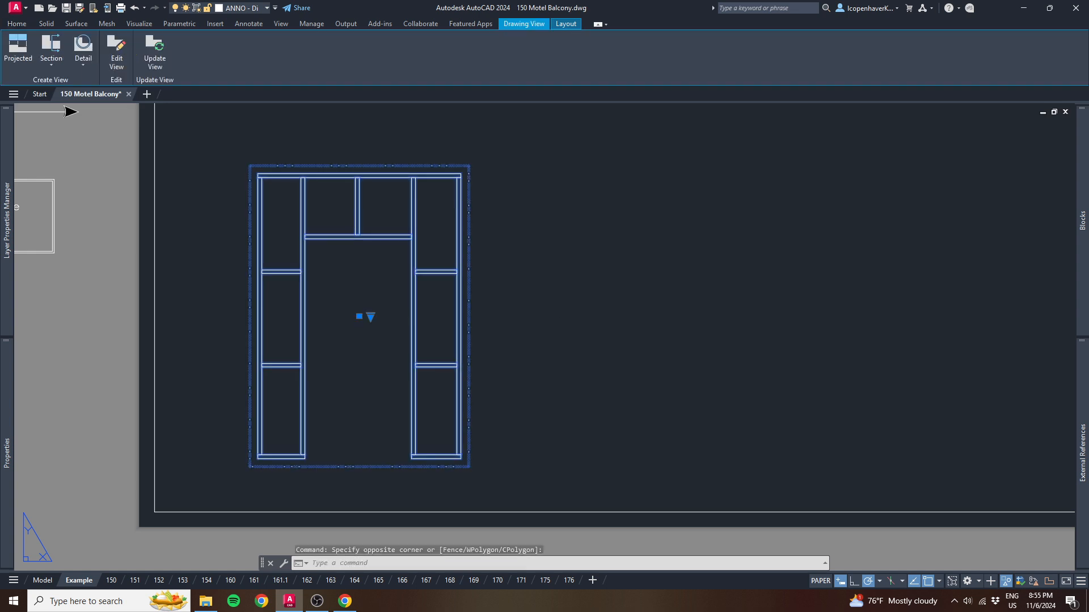
key("Delete")
scroll(424, 311, "down", 2)
scroll(424, 312, "down", 3)
middle_click_drag(450, 401, 450, 360)
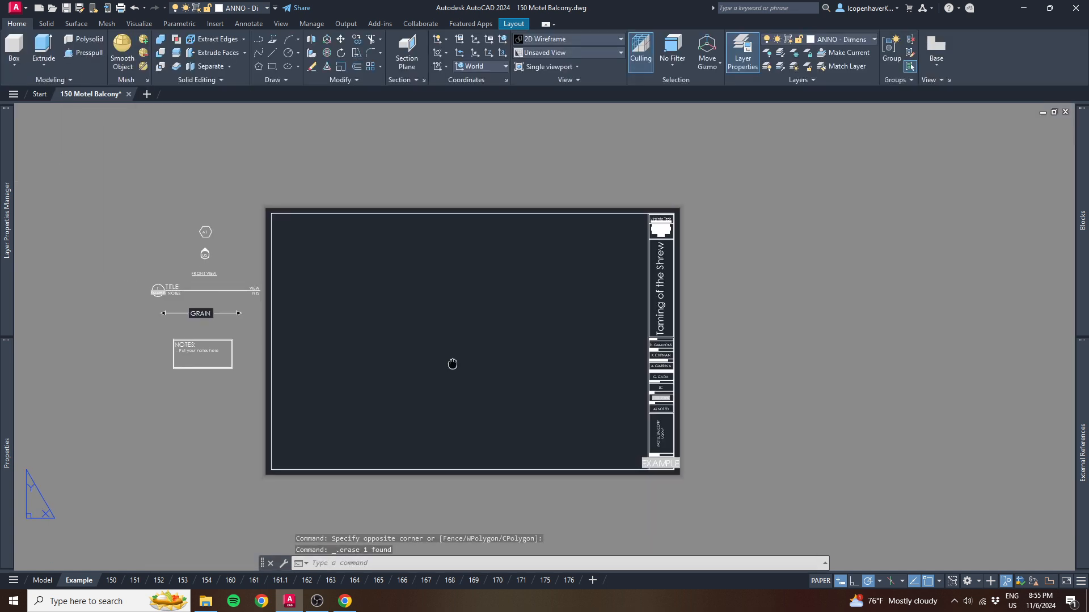
- Switch to model space and set the viewport to the Top view
left_click(42, 583)
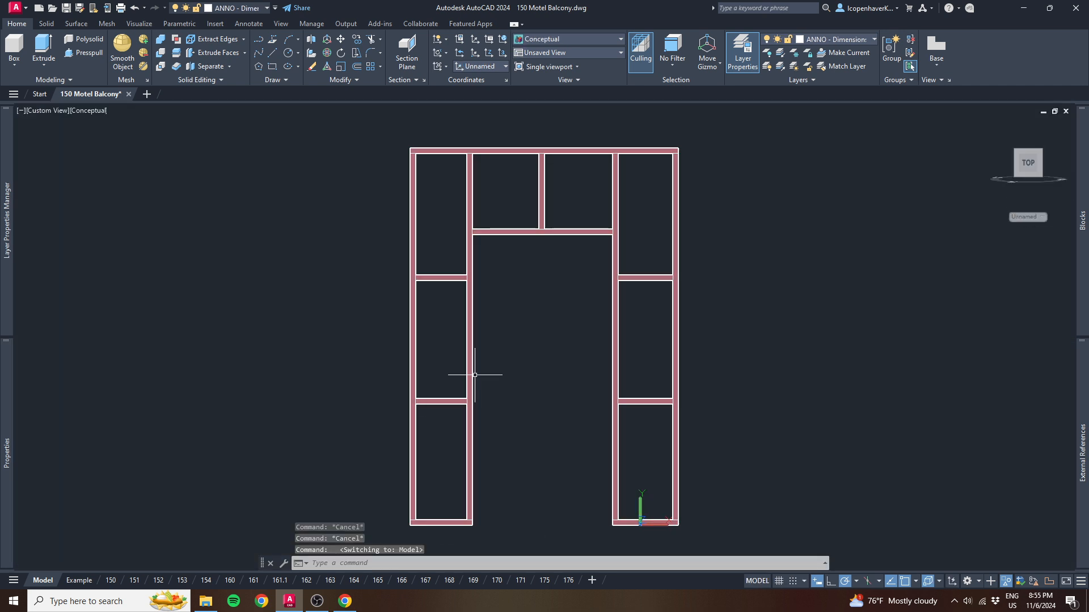
scroll(475, 375, "down", 4)
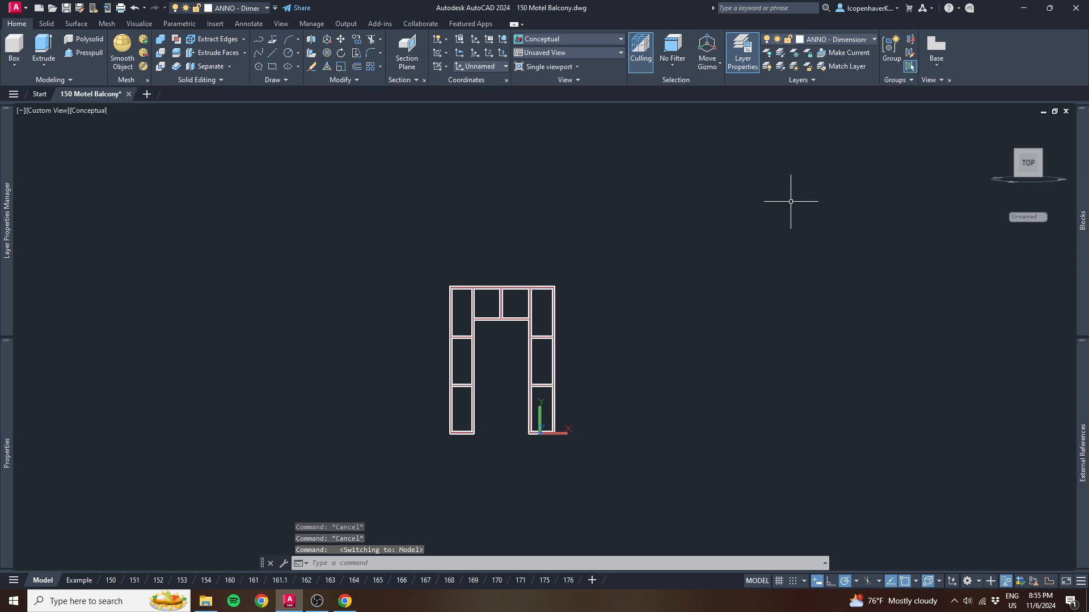
left_click(48, 111)
left_click(83, 139)
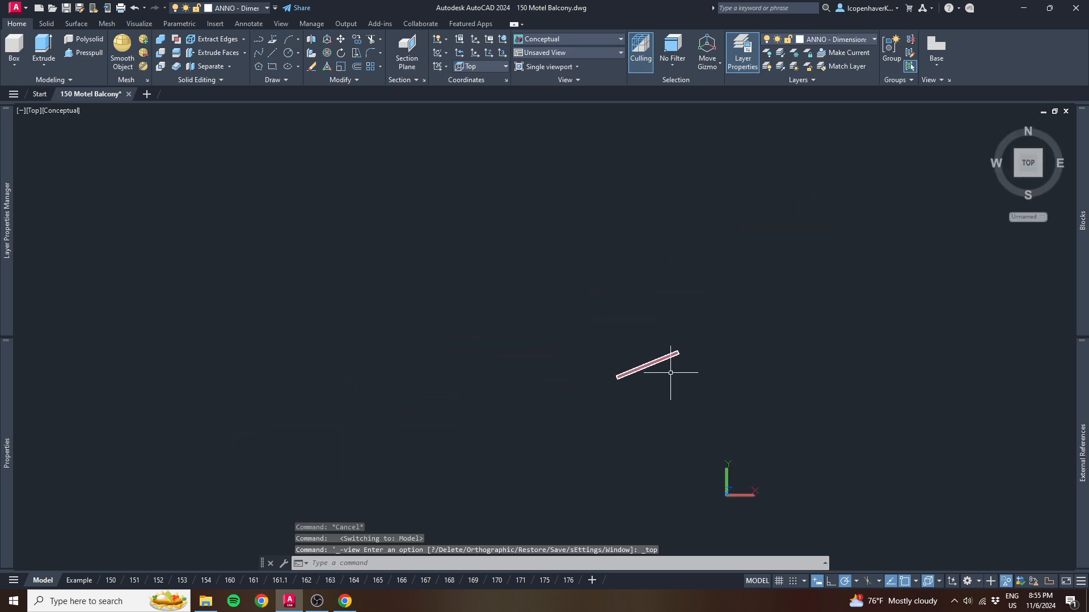
- Restore the saved Stair Front UCS in model space
mouse_move(671, 373)
middle_mouse_down()
mouse_move(550, 275)
mouse_move(439, 255)
middle_mouse_up()
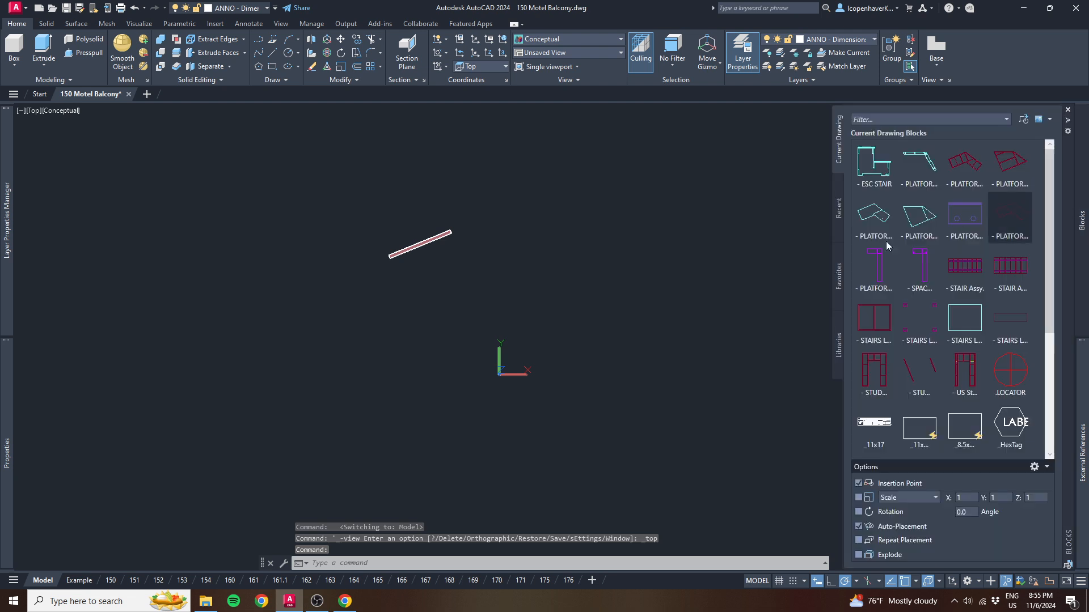
left_click(1031, 217)
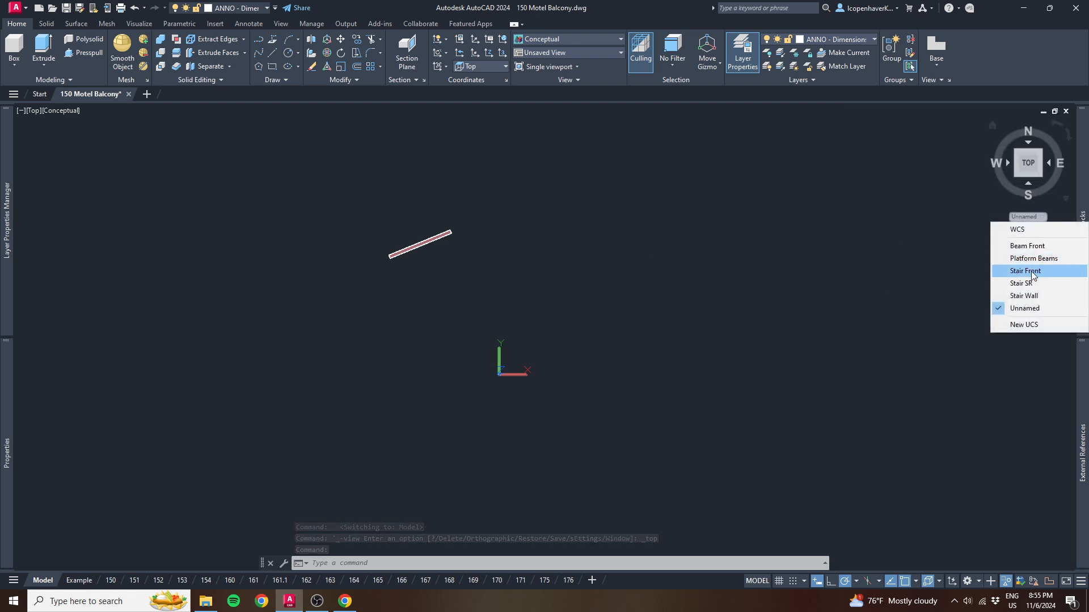
left_click(1031, 275)
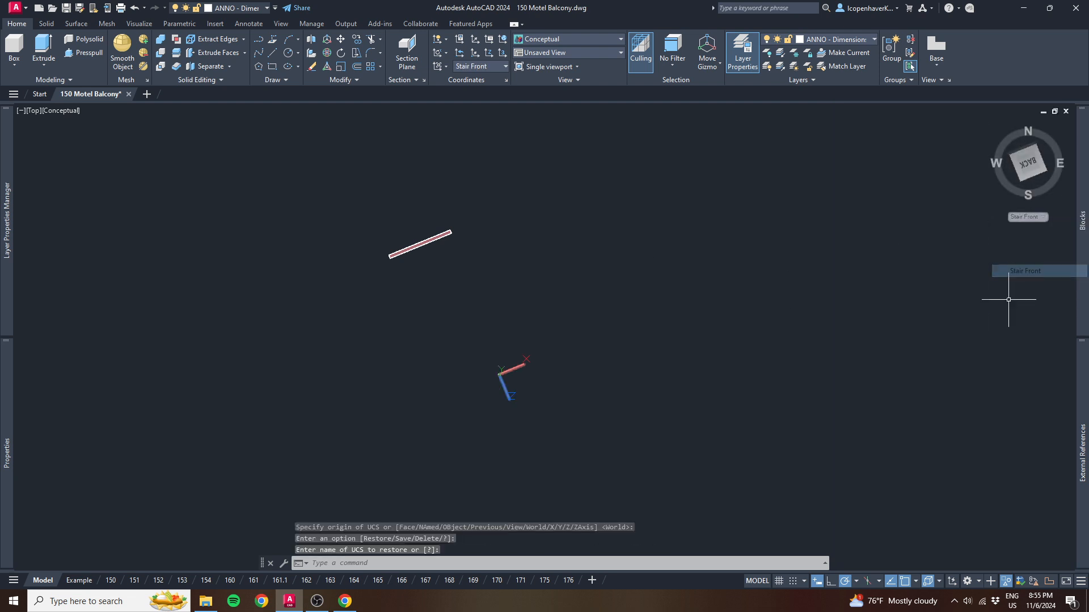
- View the doorway flat square-on from the top face of the Stair Front UCS, rotated so it stands upright
left_click(1036, 183)
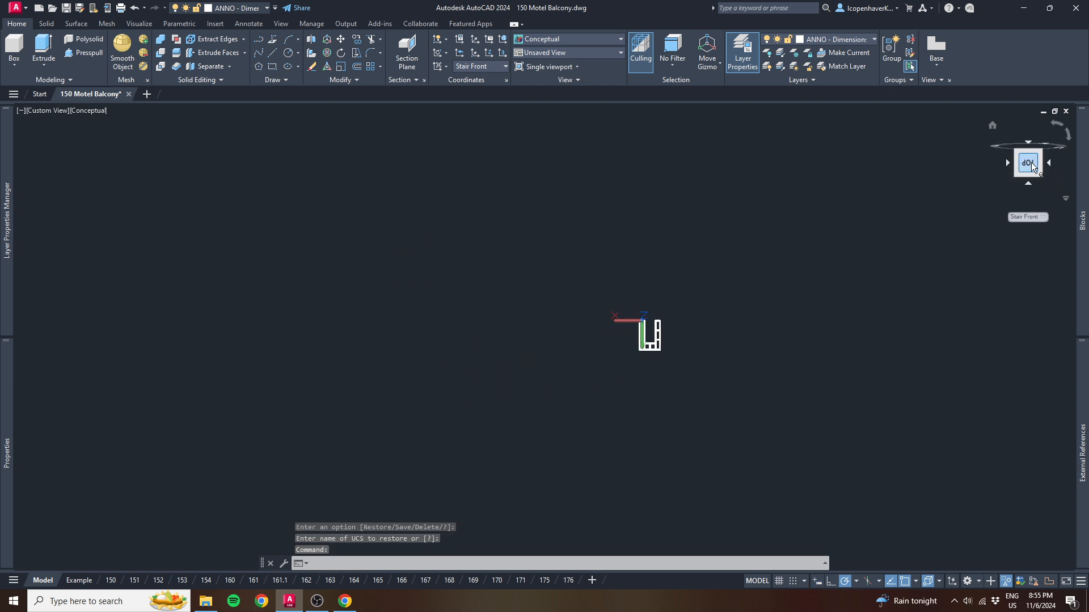
left_click(1067, 137)
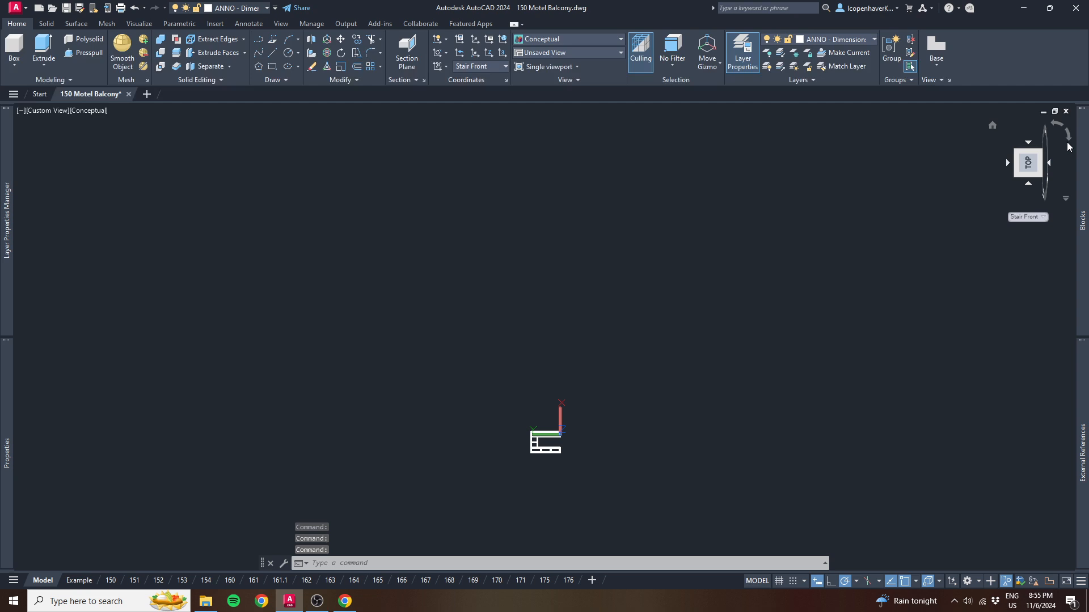
left_click(1070, 136)
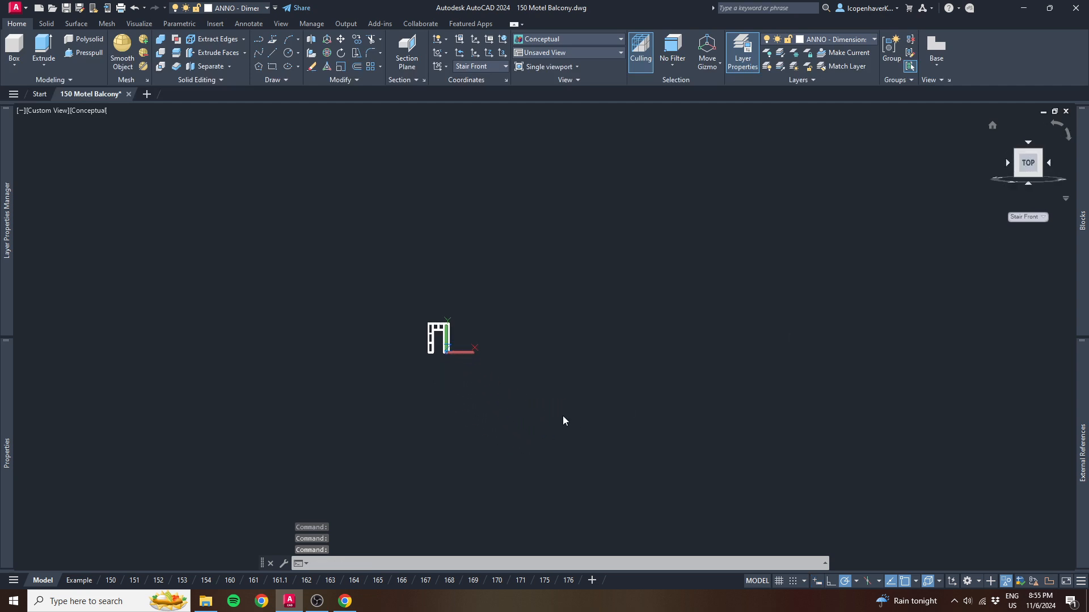
scroll(449, 342, "up", 7)
scroll(394, 322, "up", 4)
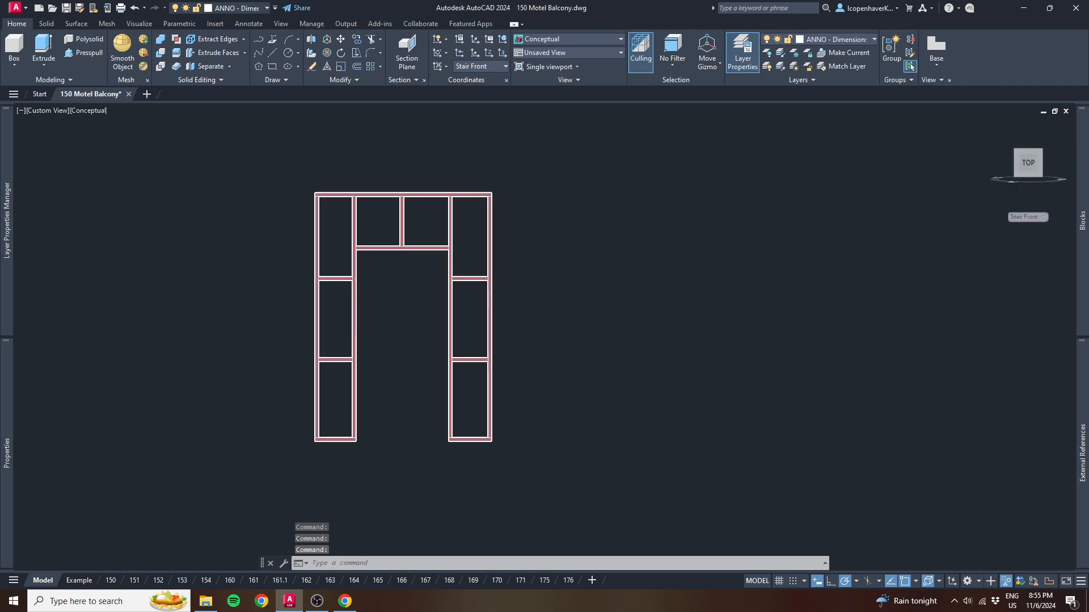
- Select the whole doorway flat and start a base view (VIEWBASE) from model space on the Example layout
left_click(769, 376)
left_click(494, 319)
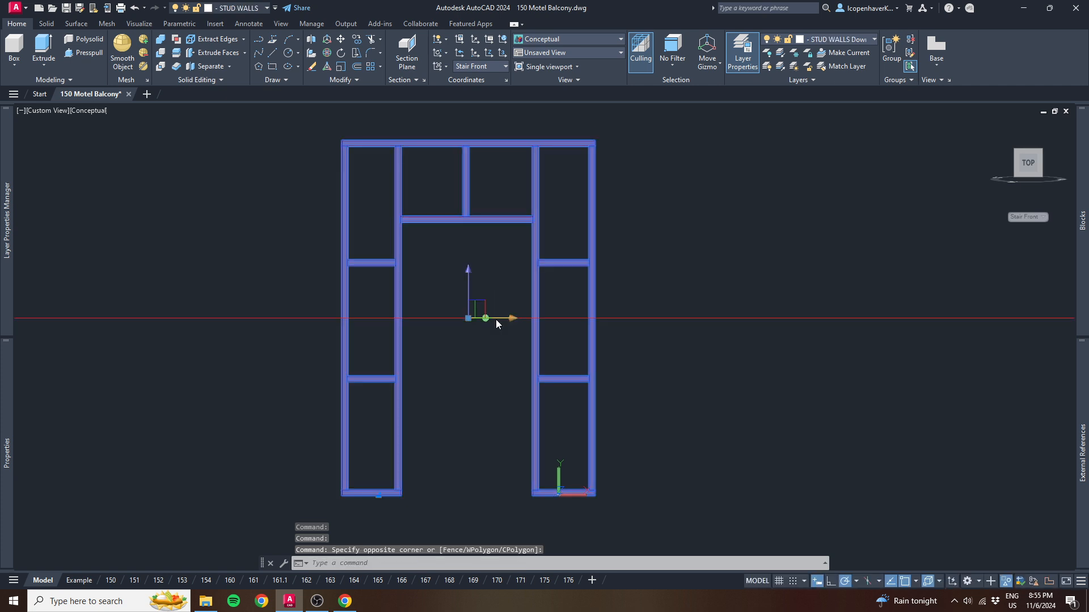
type("viewbase")
key("Return")
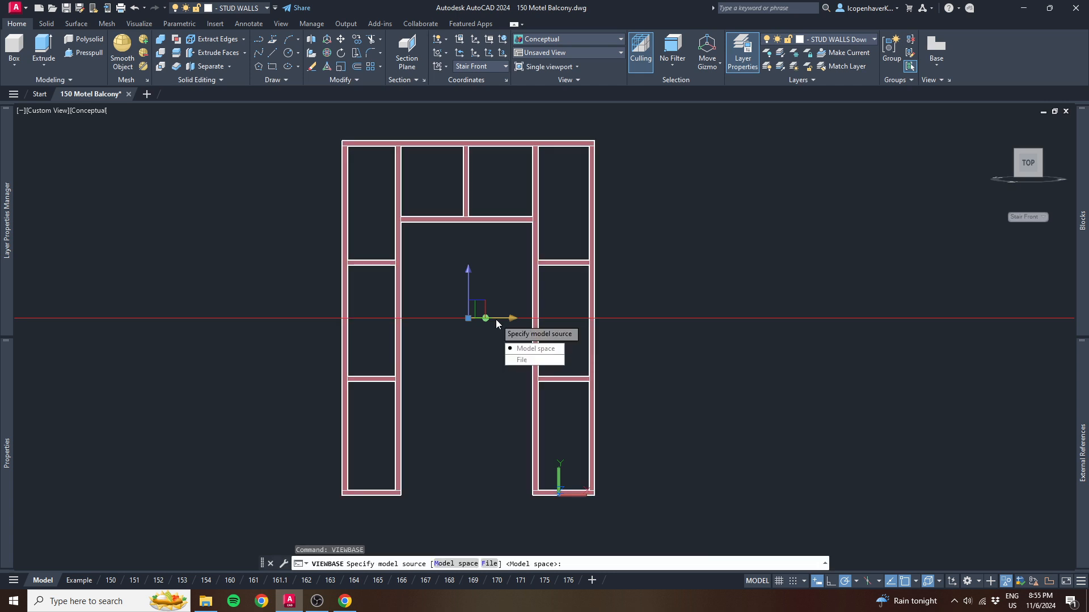
key("Return")
key("Return")
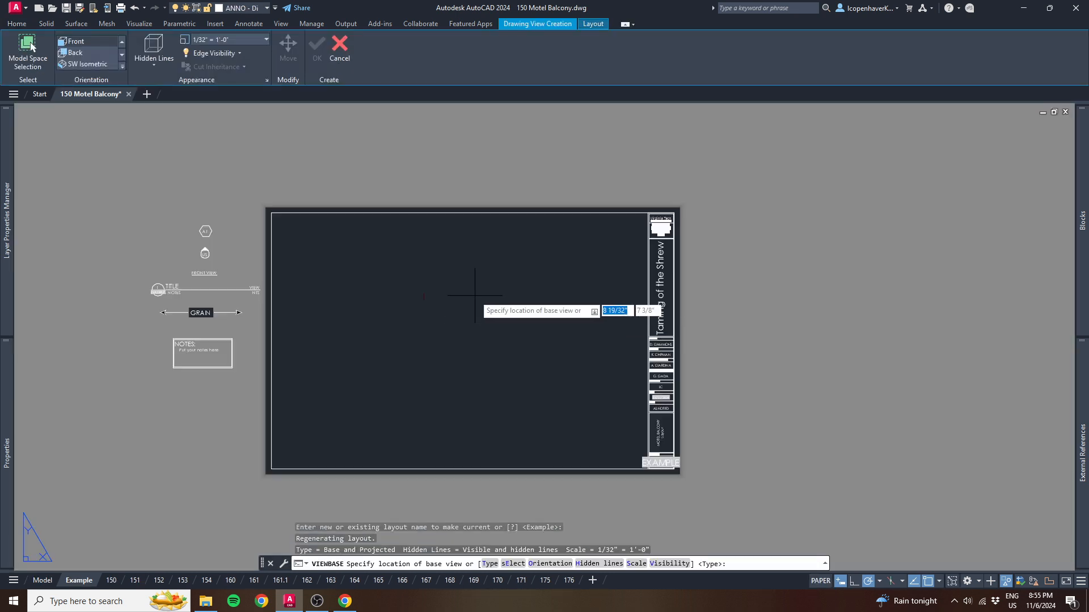
- Give the base view the Current orientation and a scale of 1/2" = 1'-0"
scroll(84, 41, "up", 2)
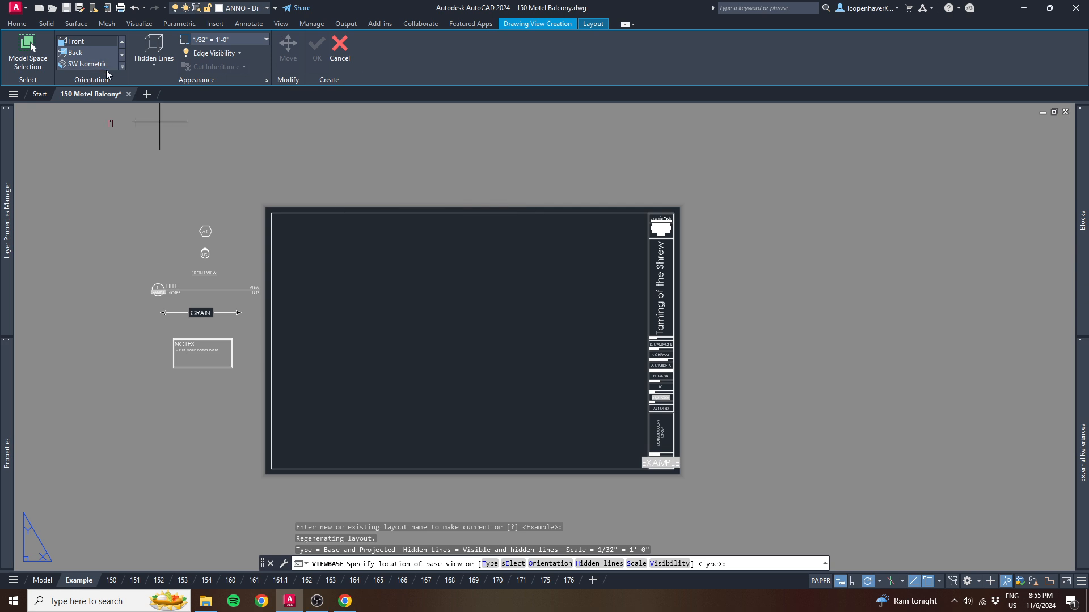
scroll(84, 41, "up", 3)
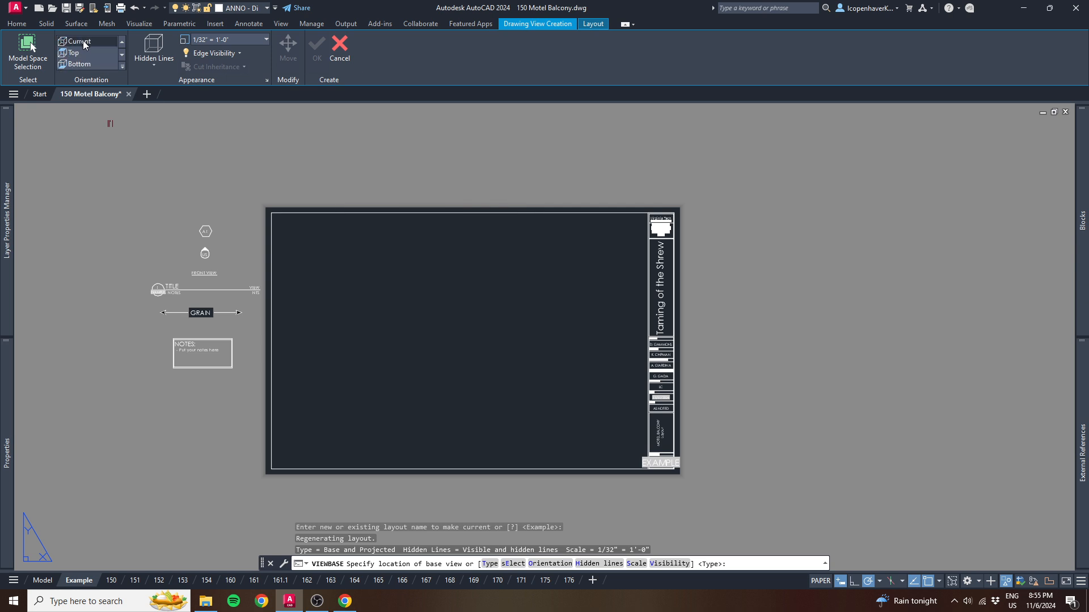
left_click(229, 40)
type("1/2")
key("Return")
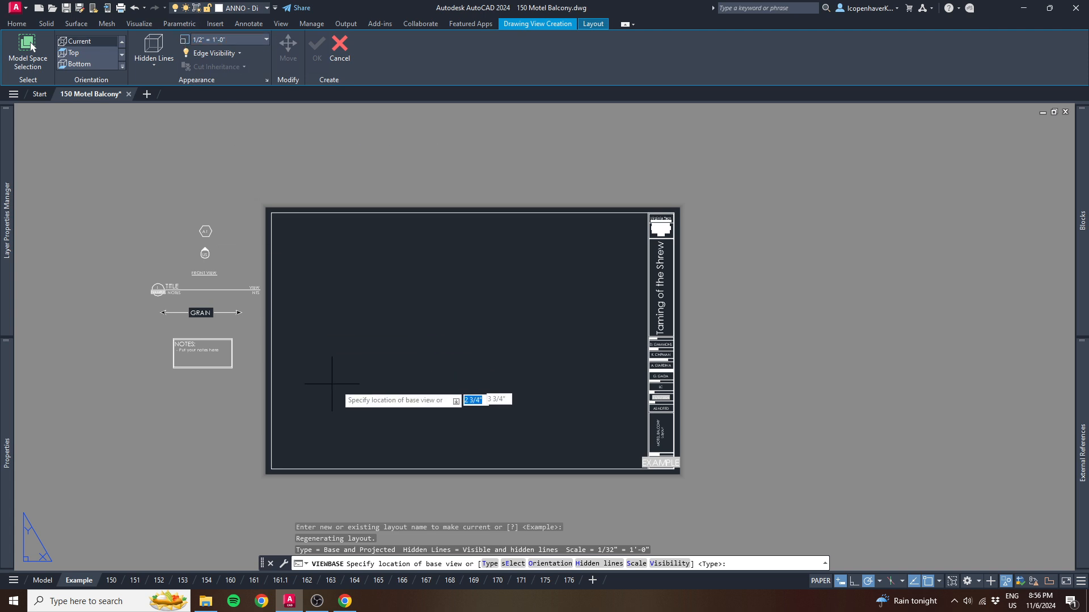
- Place the base view so the doorway sits in the sheet's lower-left area, and accept its options
scroll(936, 379, "down", 2)
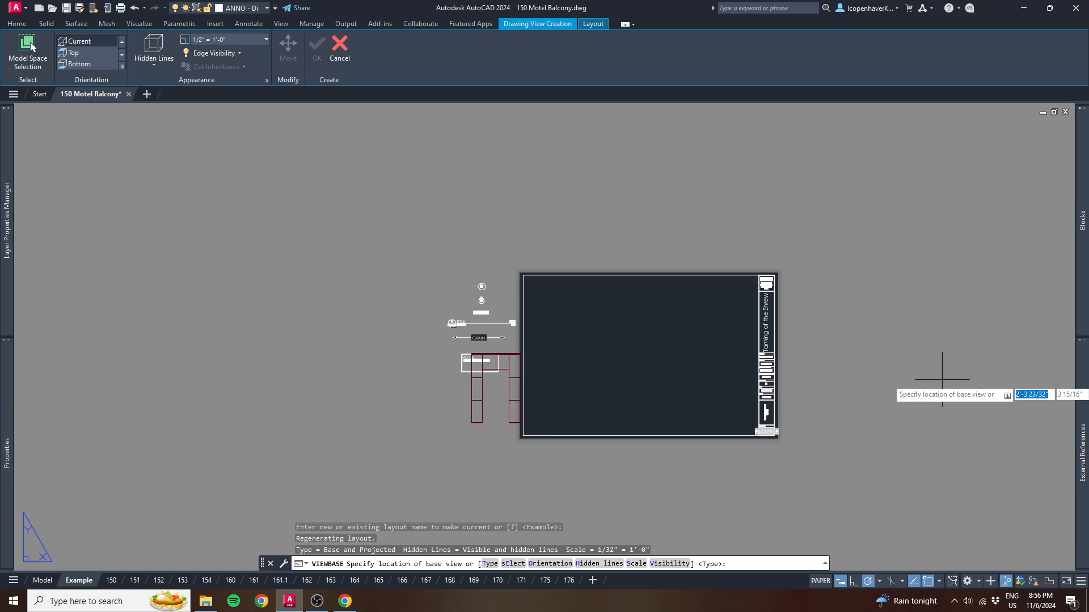
left_click(1014, 380)
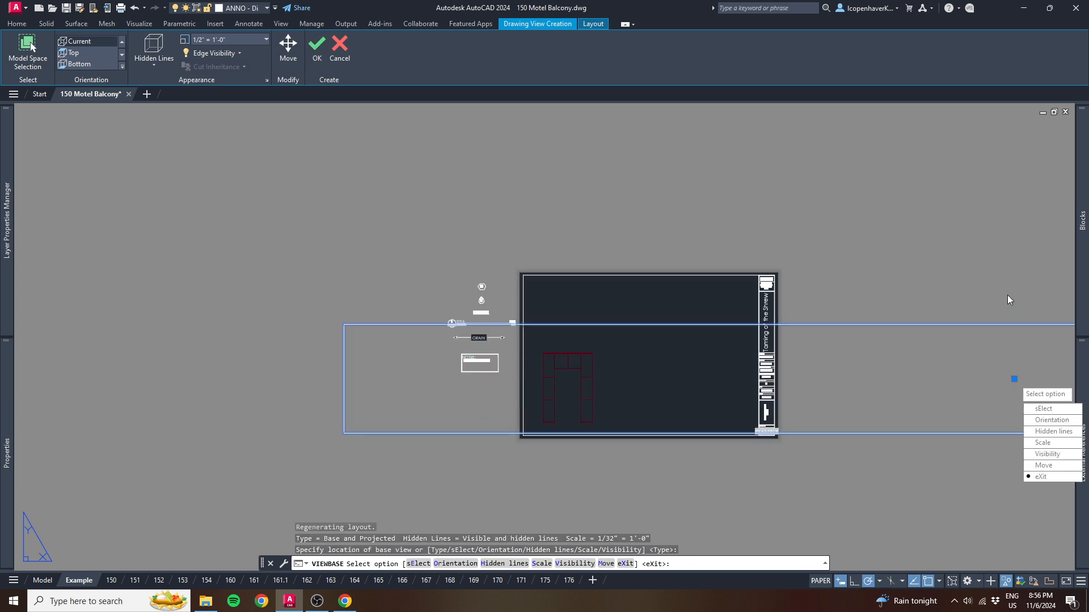
key("Return")
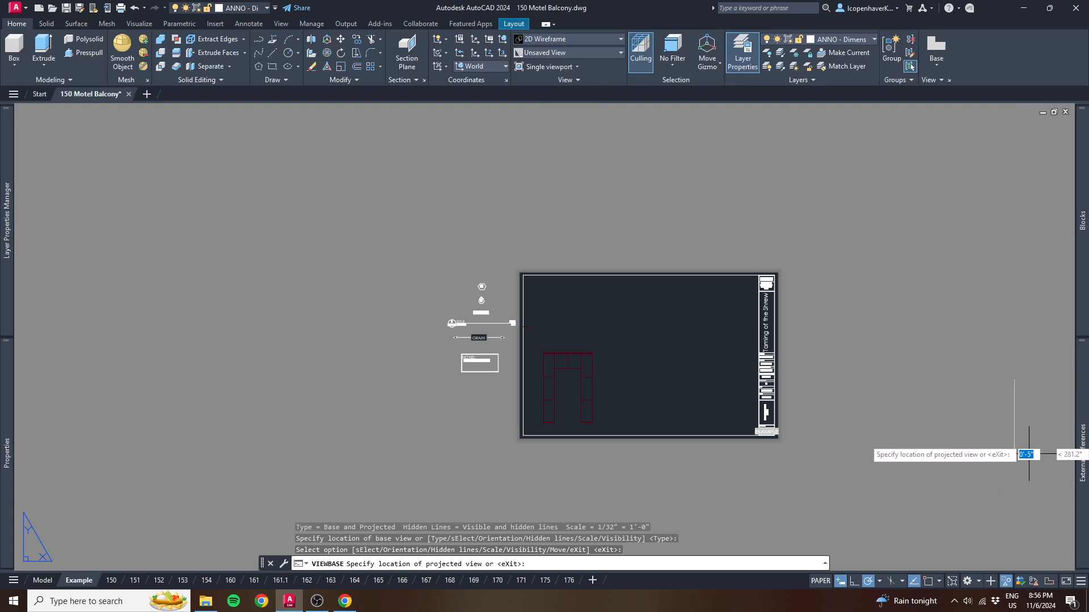
- Place three projected views from the doorway's base view, including the top view directly above it, and finish the command
left_click(1022, 340)
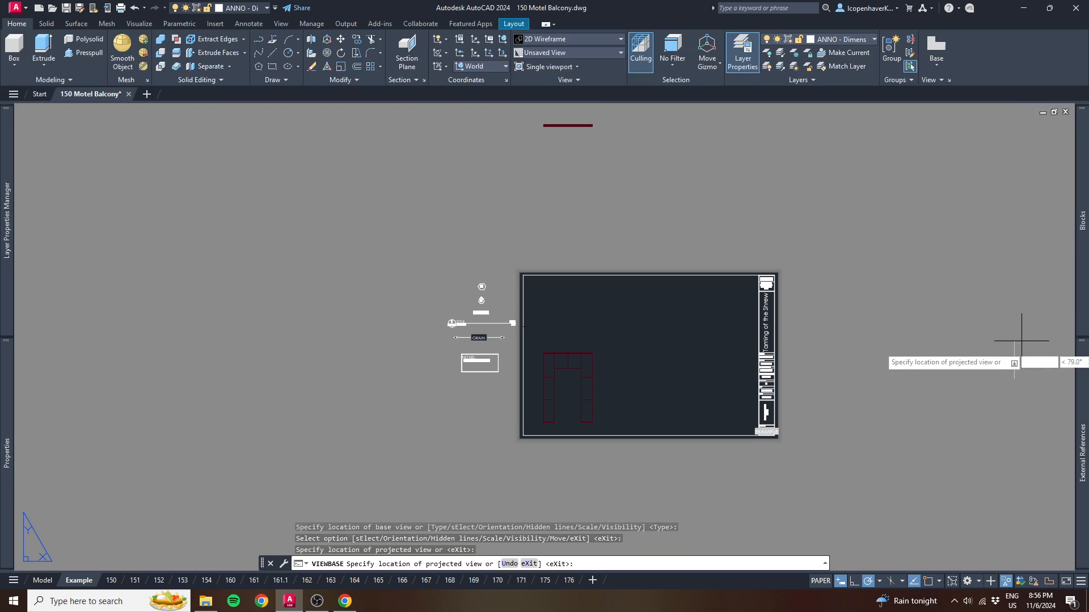
middle_click_drag(1046, 380, 891, 402)
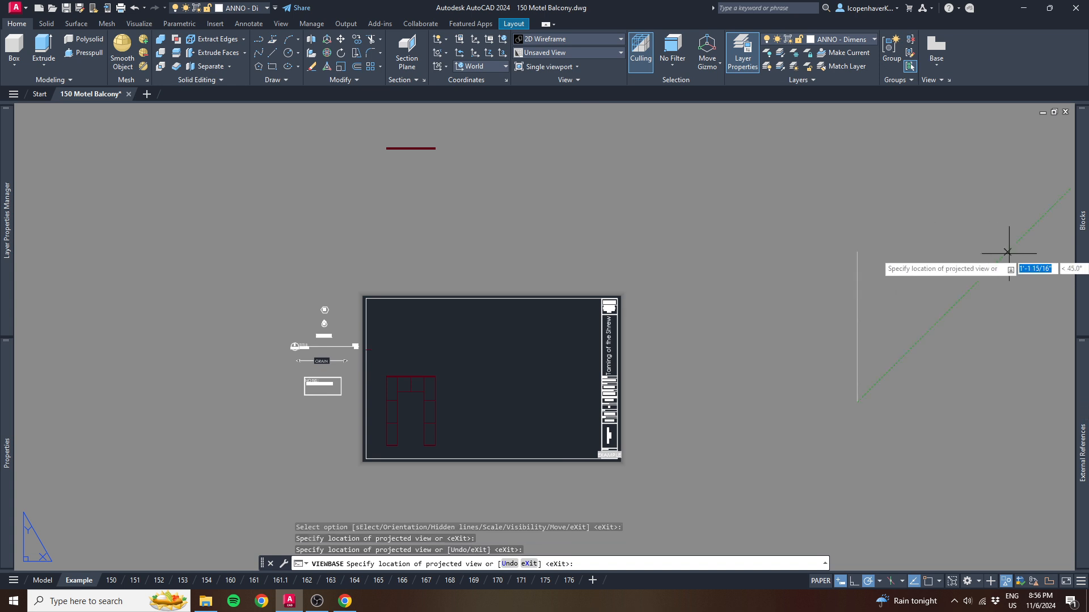
key("Return")
scroll(681, 378, "down", 4)
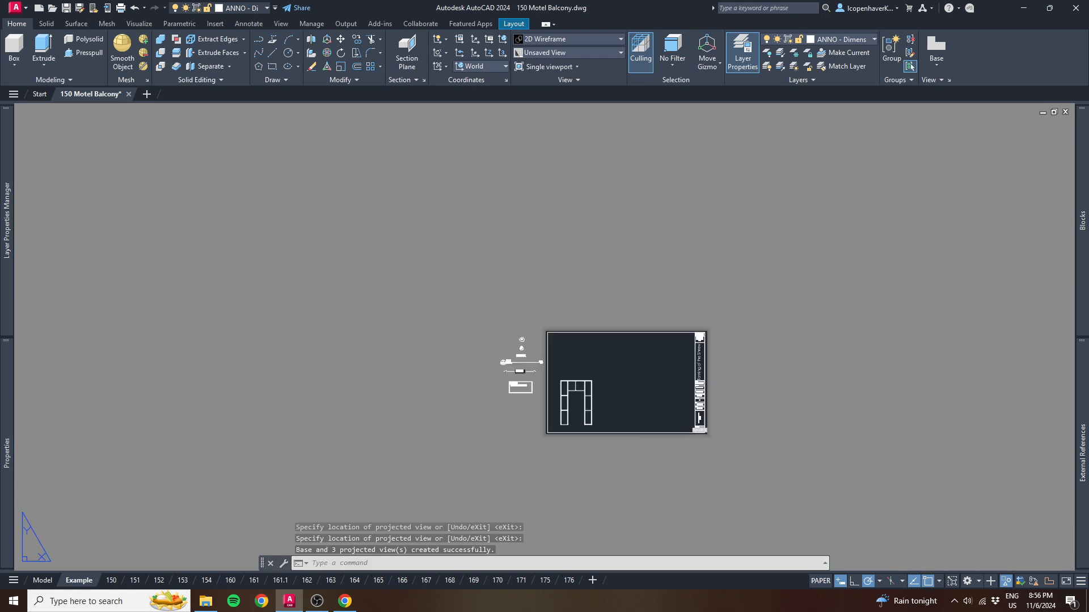
- Move the projected side view from outside the sheet onto the sheet, just beside the doorway's front view
scroll(632, 377, "up", 2)
left_click(402, 379)
scroll(671, 415, "down", 3)
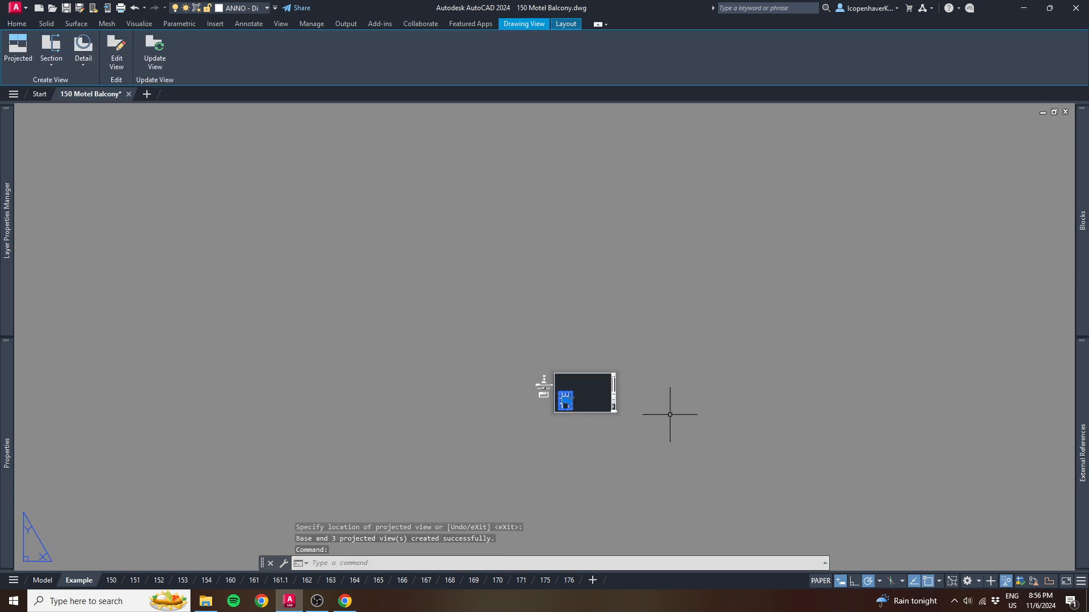
middle_click_drag(671, 415, 526, 408)
key("Escape")
left_click(539, 437)
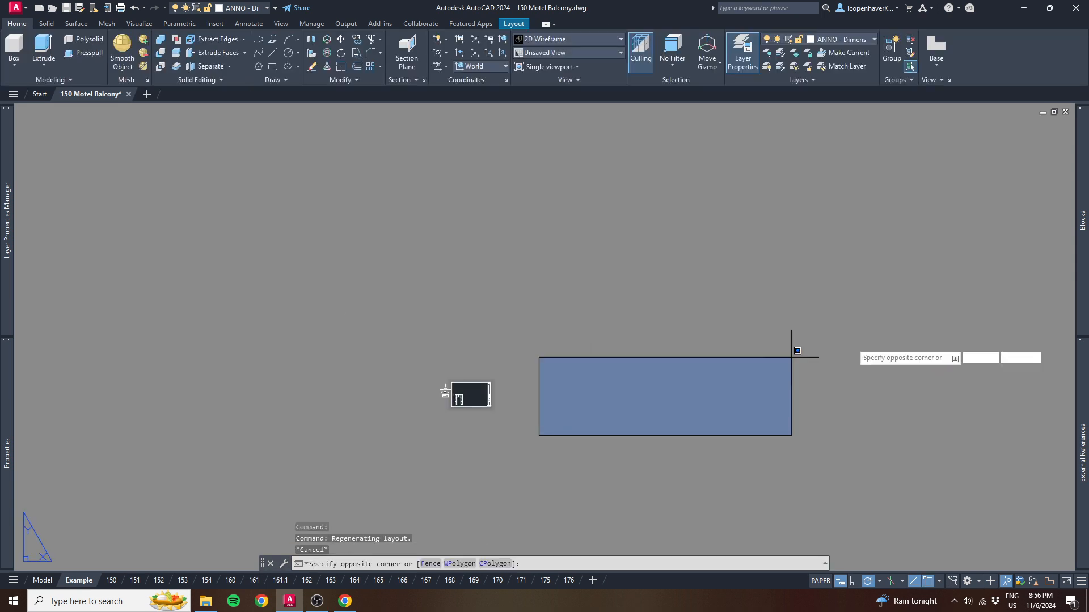
left_click(800, 347)
scroll(556, 401, "up", 4)
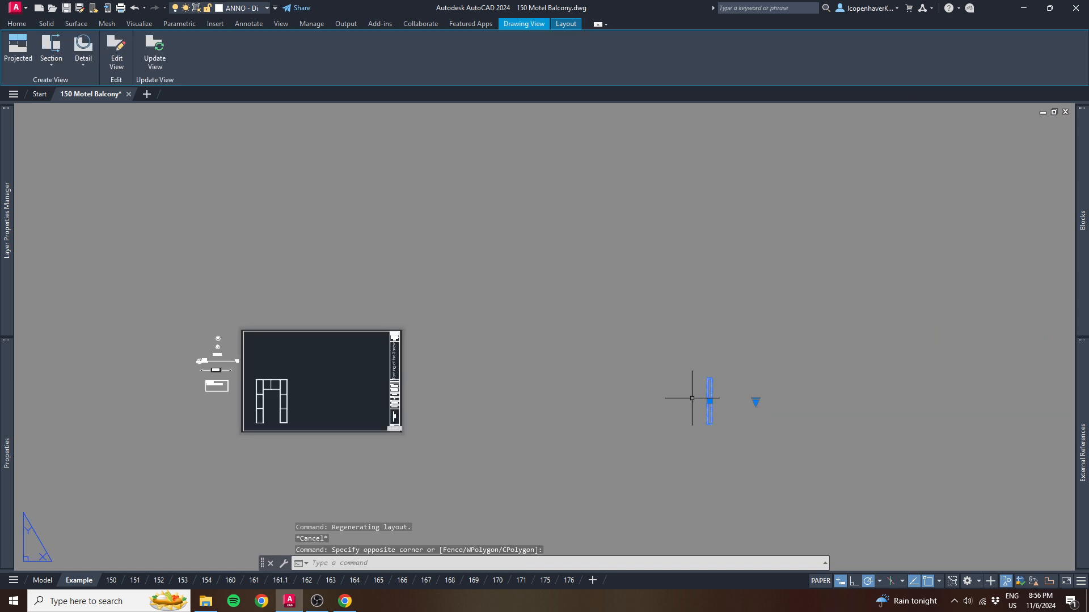
left_click(710, 401)
left_click(312, 401)
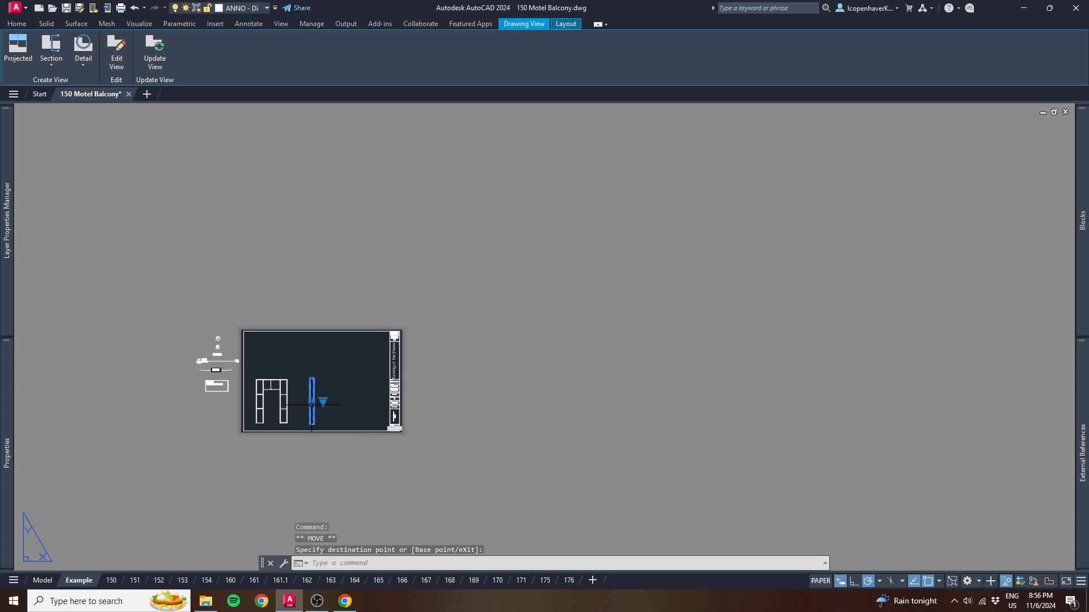
scroll(312, 404, "up", 2)
scroll(310, 403, "up", 3)
key("Escape")
- Move the three top views above the sheet straight down together so the lowest one sits on the sheet above the doorway's front view
scroll(283, 337, "down", 4)
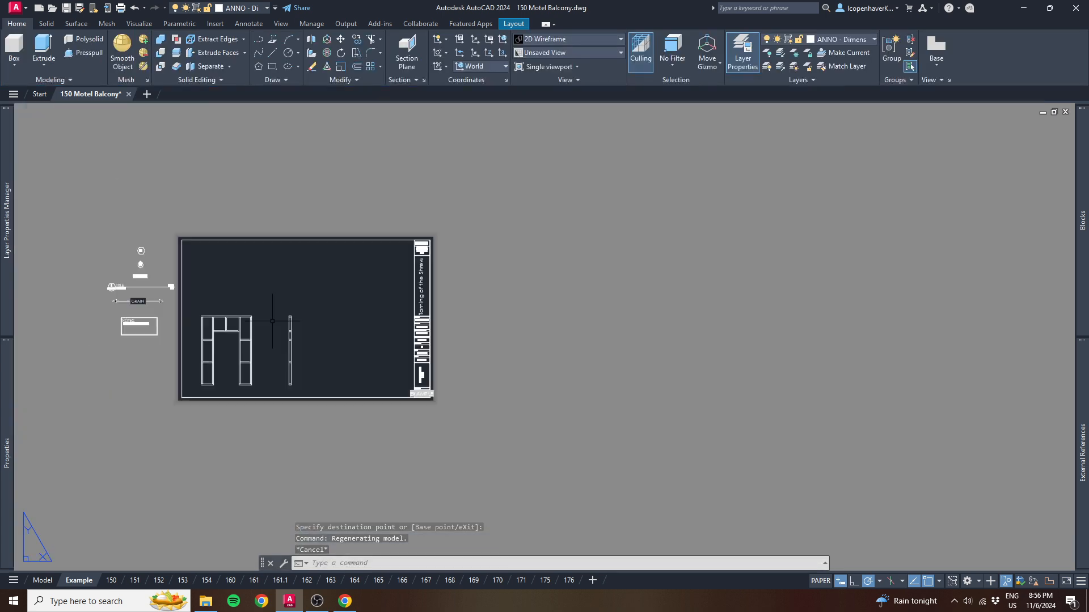
middle_click_drag(271, 330, 280, 355)
left_click(223, 345)
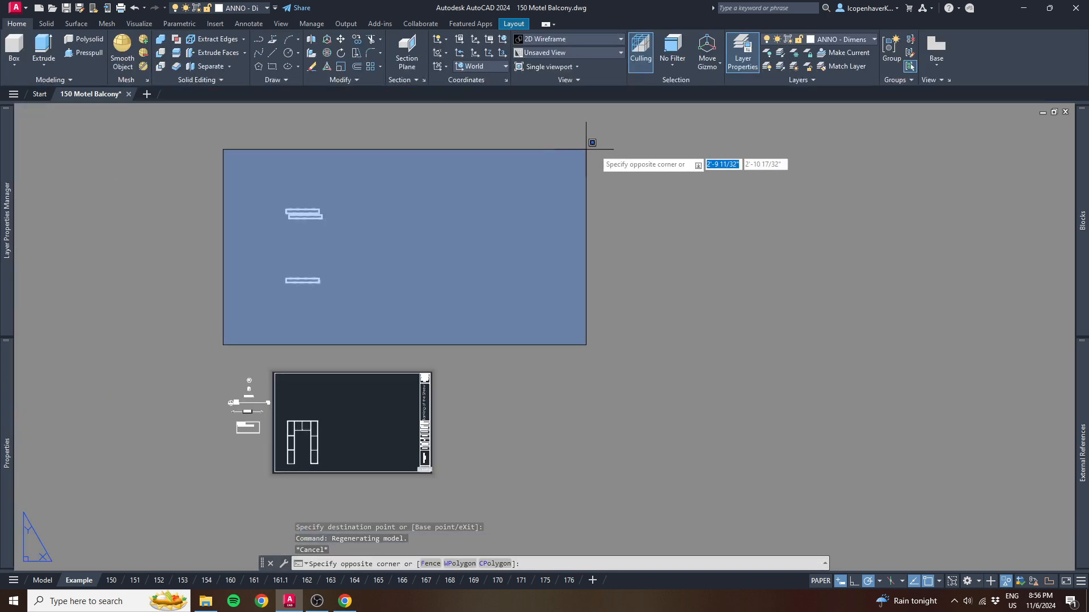
left_click(768, 146)
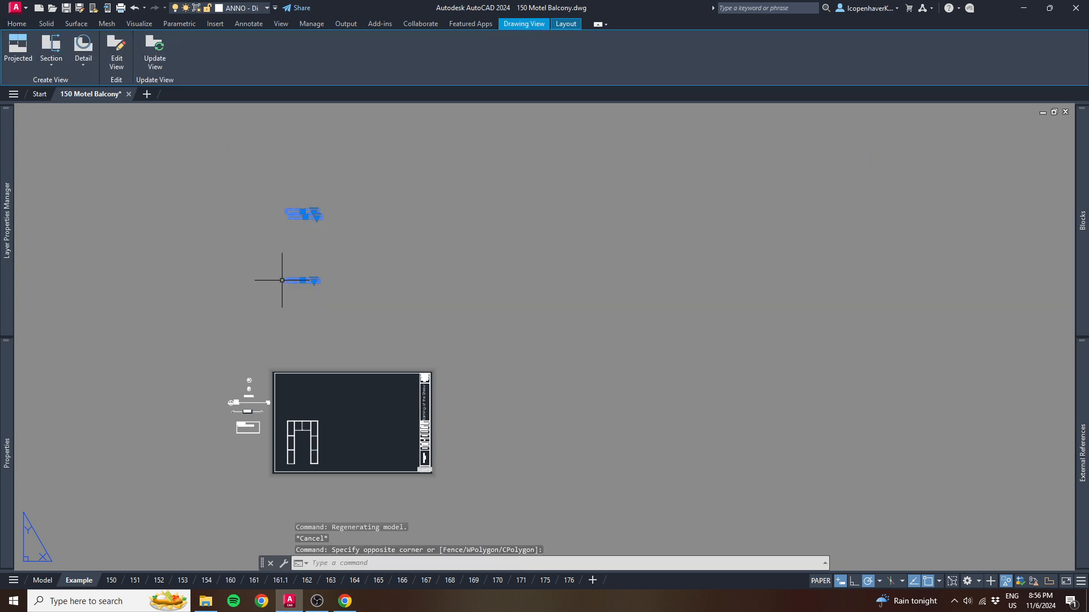
type("m")
key("Return")
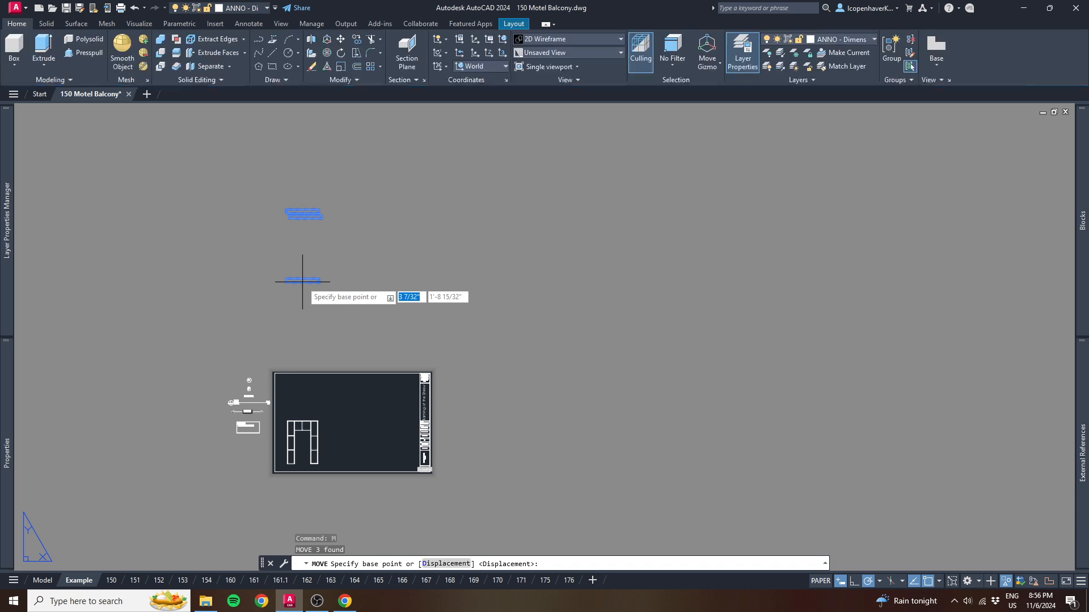
left_click(302, 280)
key("Escape")
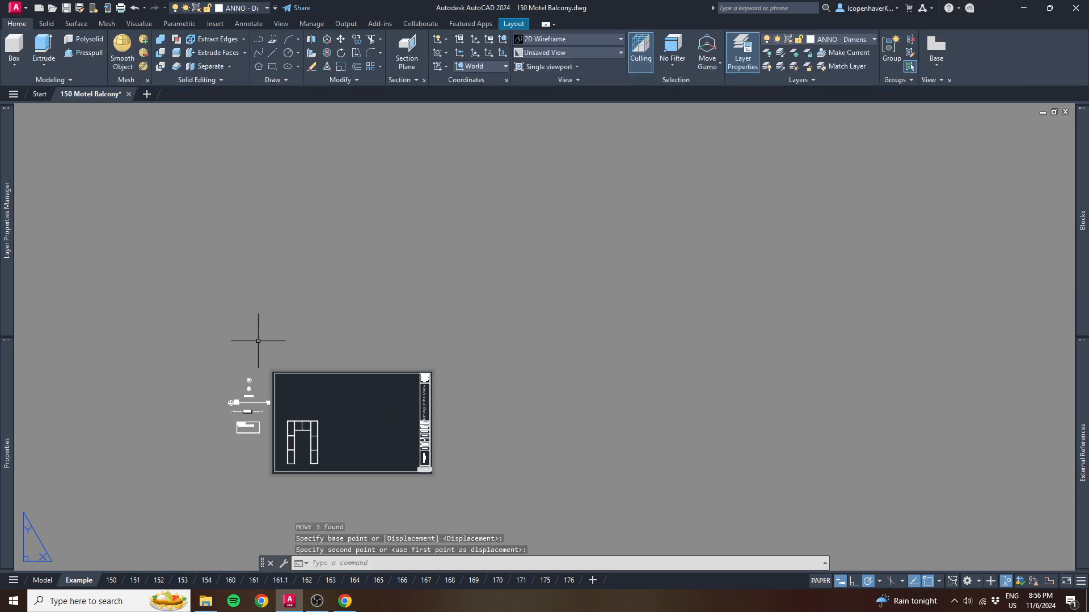
- Erase the two surplus top views left above the sheet
left_click(244, 274)
left_click(364, 361)
key("Delete")
scroll(329, 443, "up", 8)
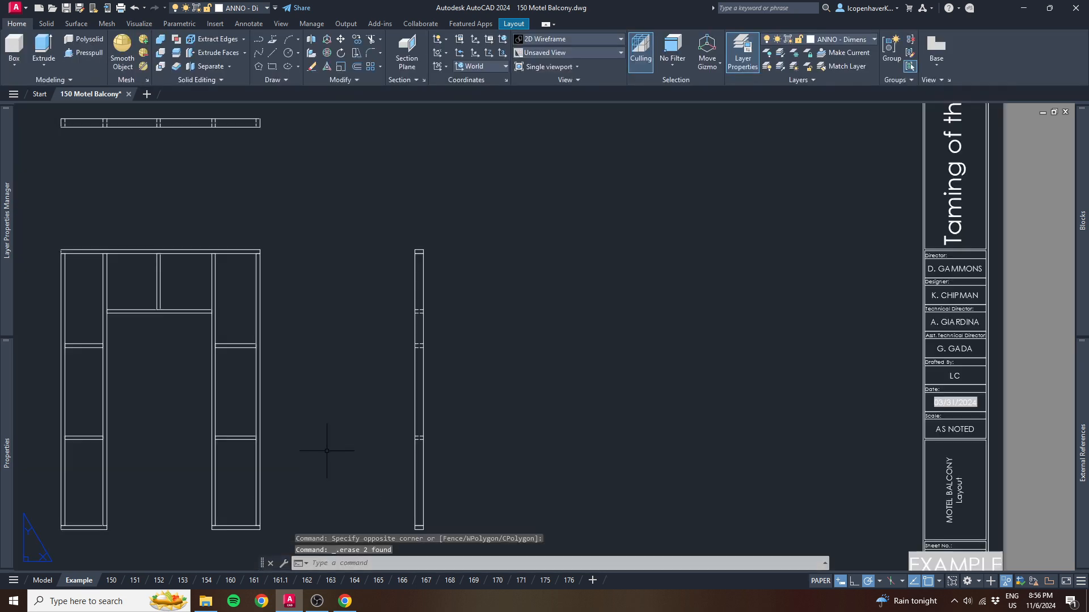
scroll(316, 328, "down", 8)
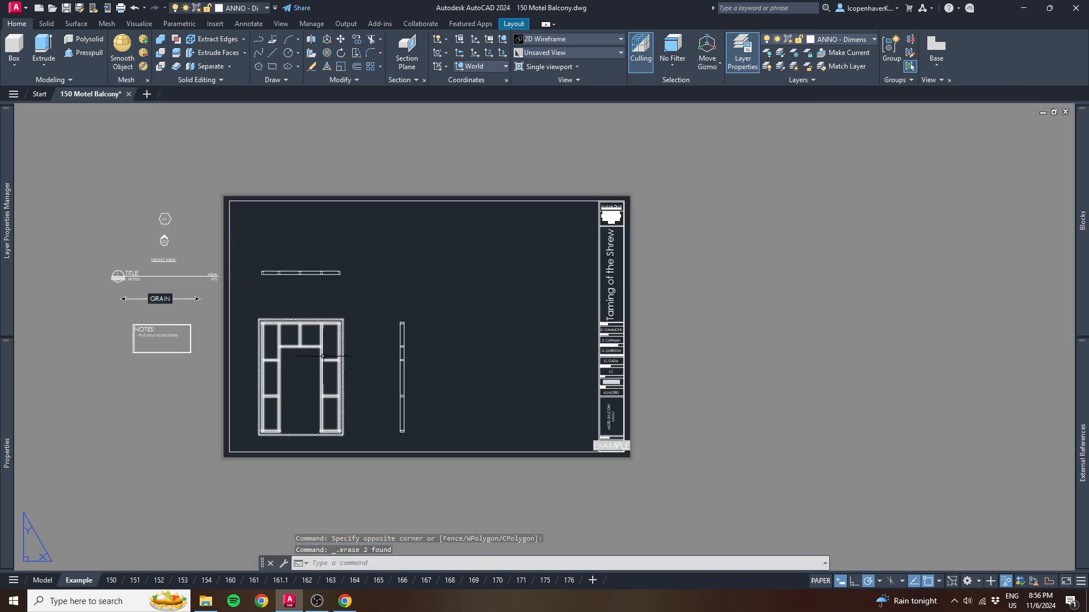
middle_click_drag(324, 357, 348, 357)
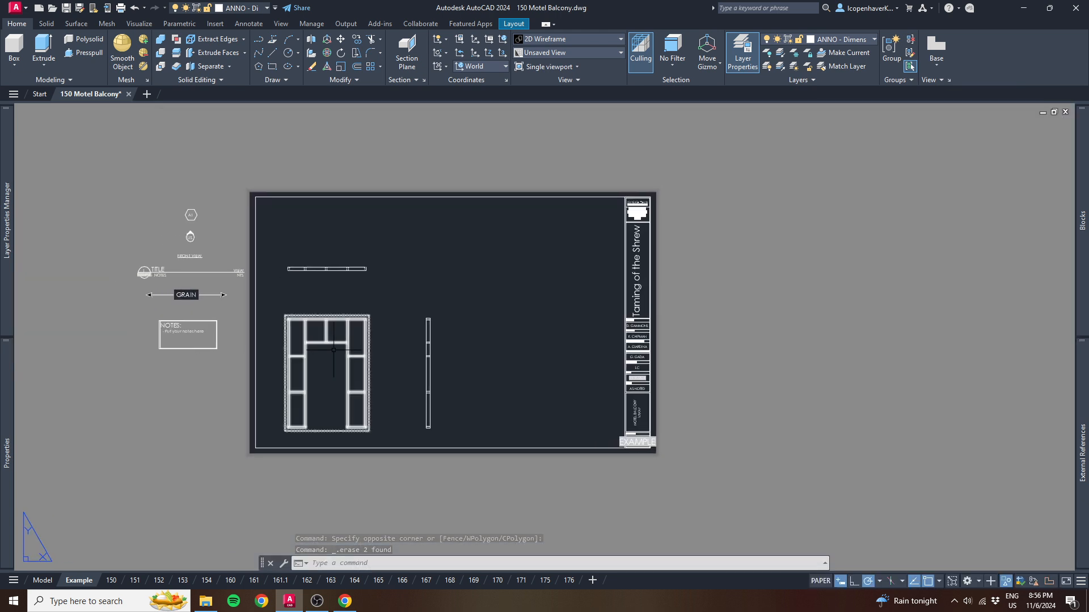